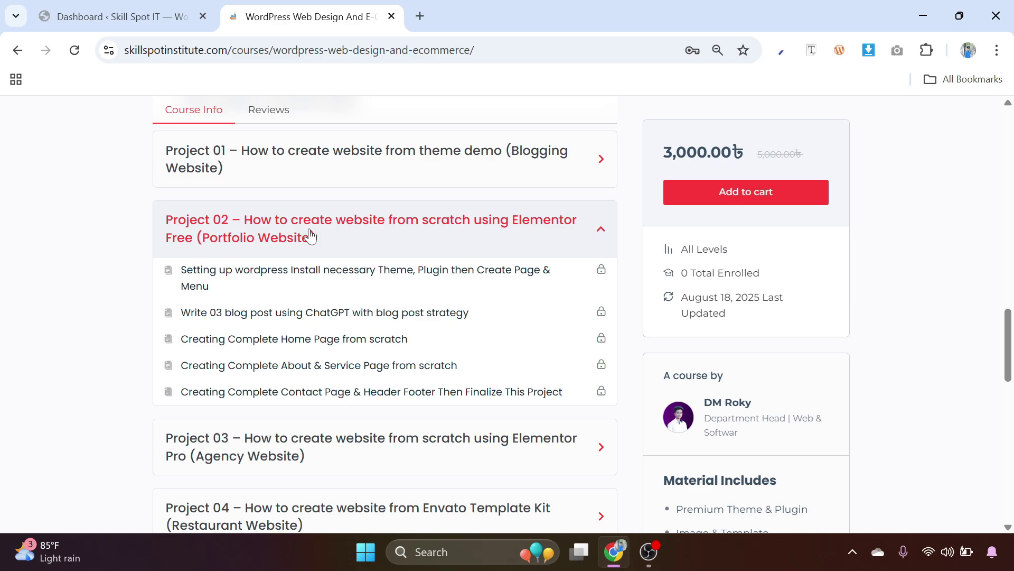
In the Skill Spot IT WordPress admin, install and activate the Hello Elementor theme and dismiss the resulting notices.
left_click(106, 17)
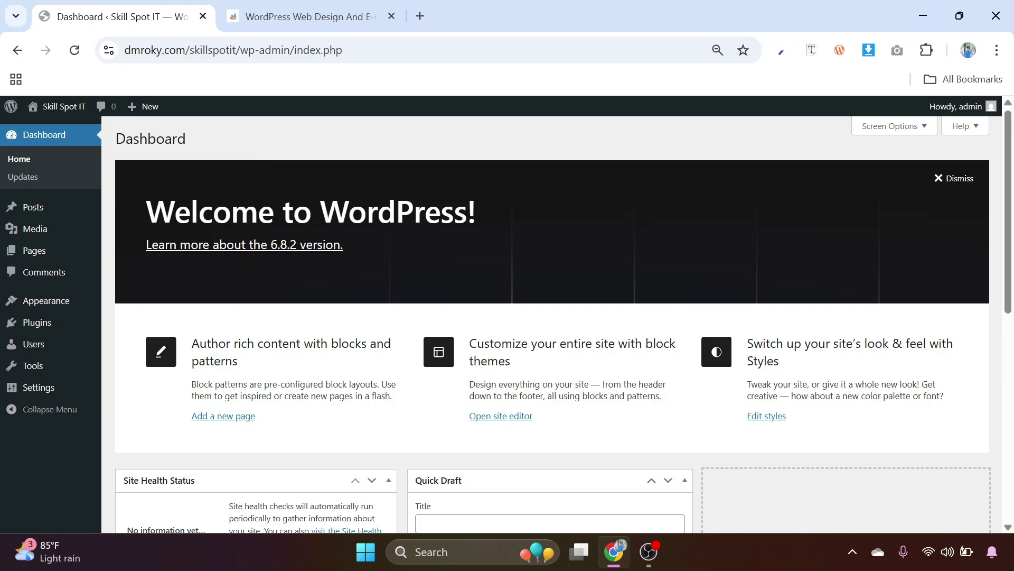
mouse_move(54, 299)
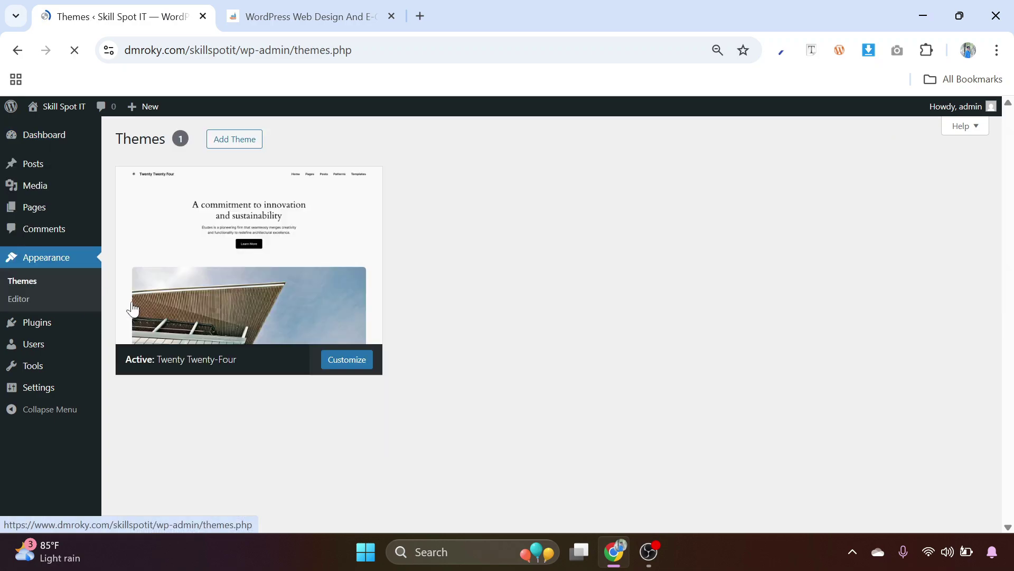
left_click(242, 246)
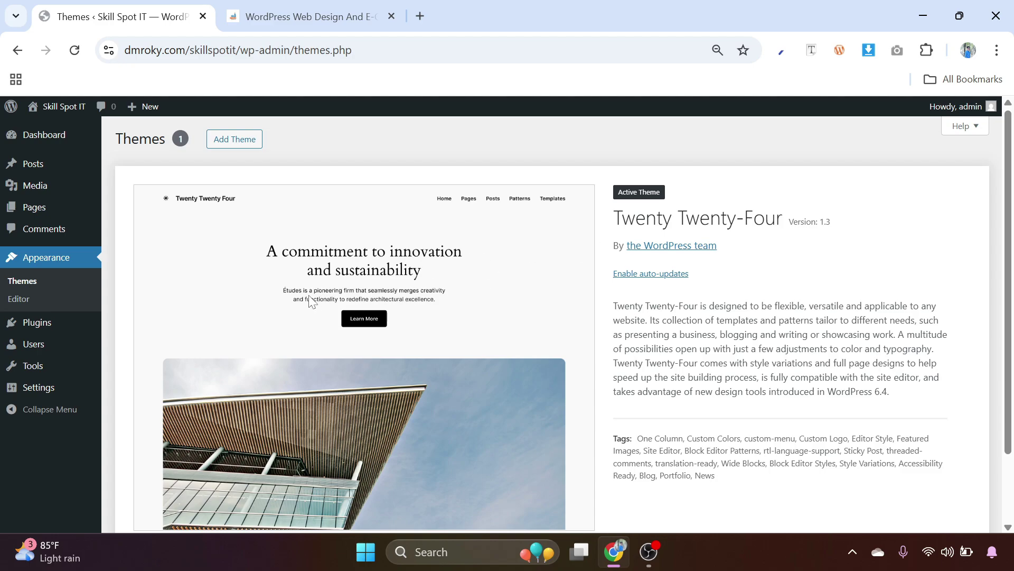
left_click(240, 143)
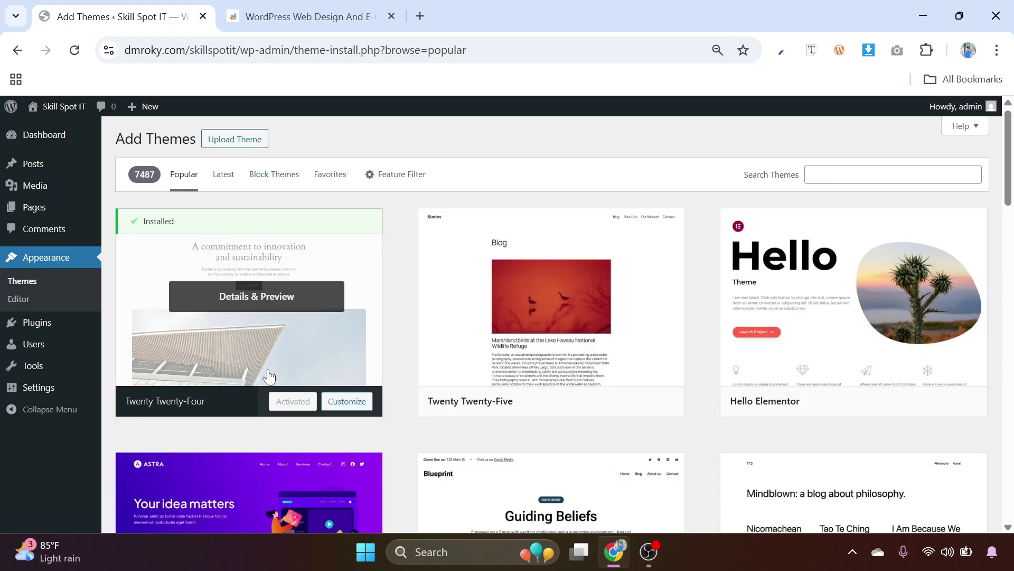
scroll(406, 281, "down", 4)
scroll(233, 340, "up", 4)
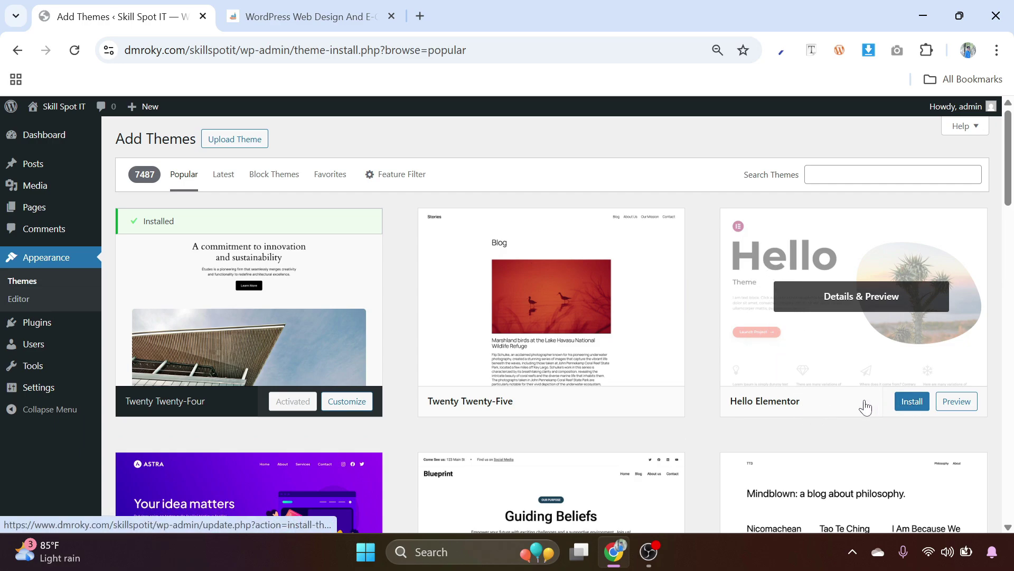
left_click(913, 403)
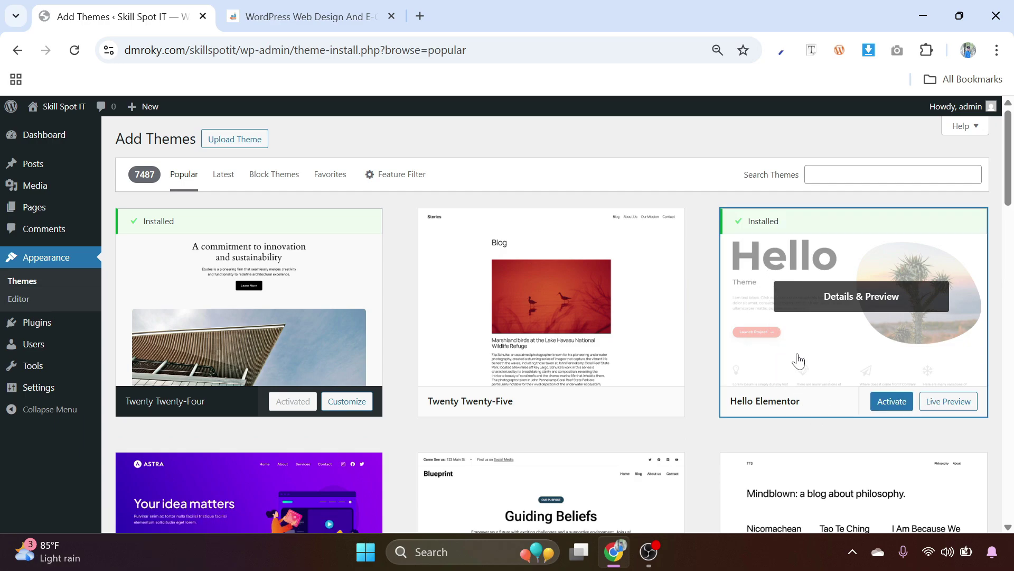
left_click(892, 404)
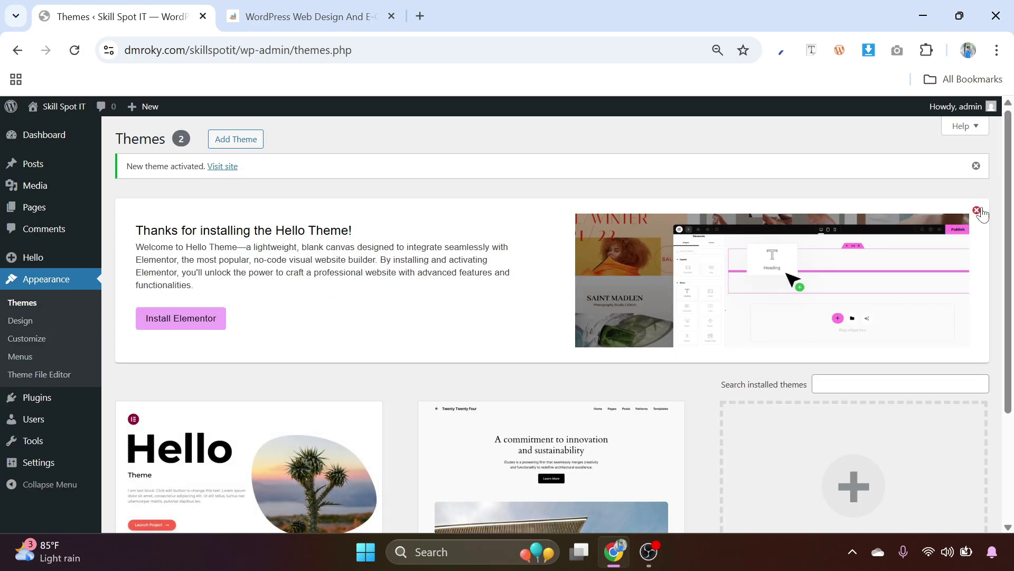
left_click(977, 210)
left_click(976, 167)
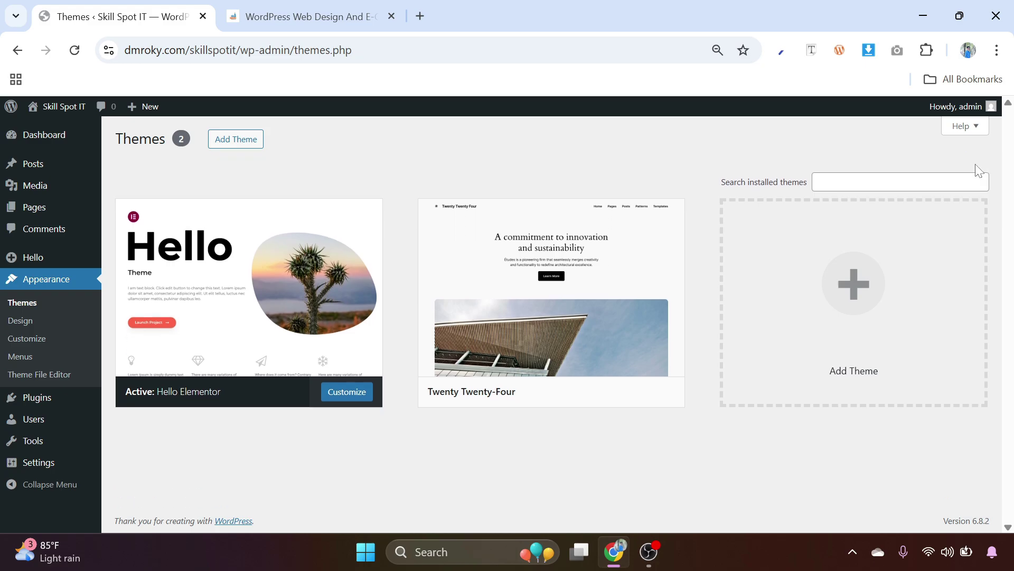
Search the plugin directory for "elementor" and install the Elementor Website Builder plugin.
mouse_move(46, 398)
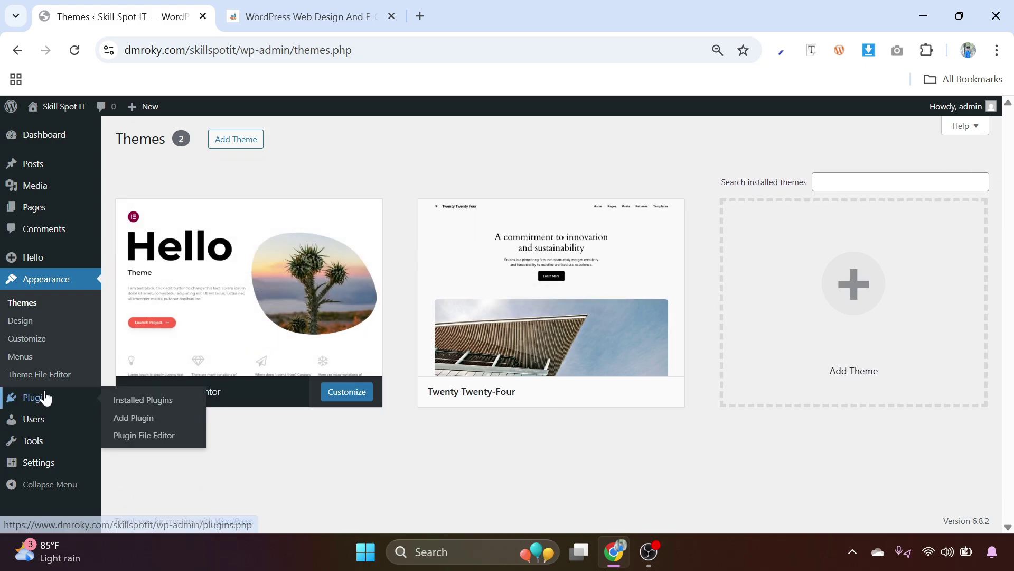
left_click(136, 409)
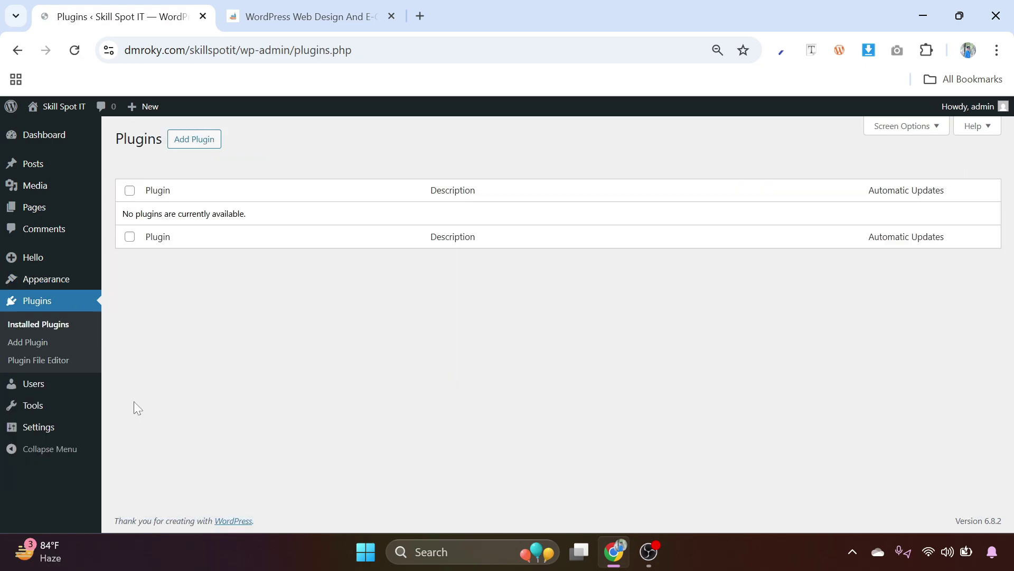
left_click(195, 141)
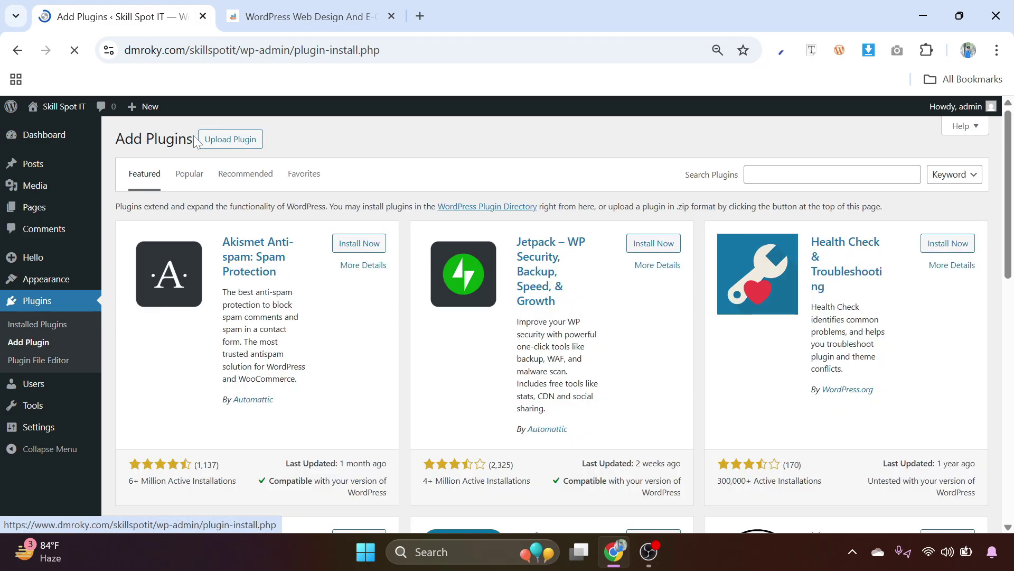
left_click(824, 174)
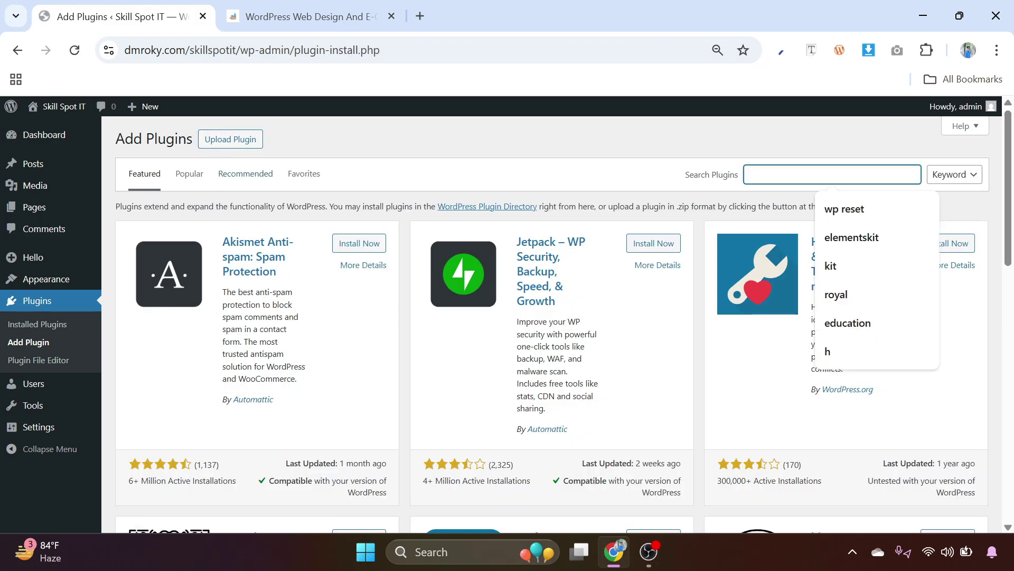
type("ele")
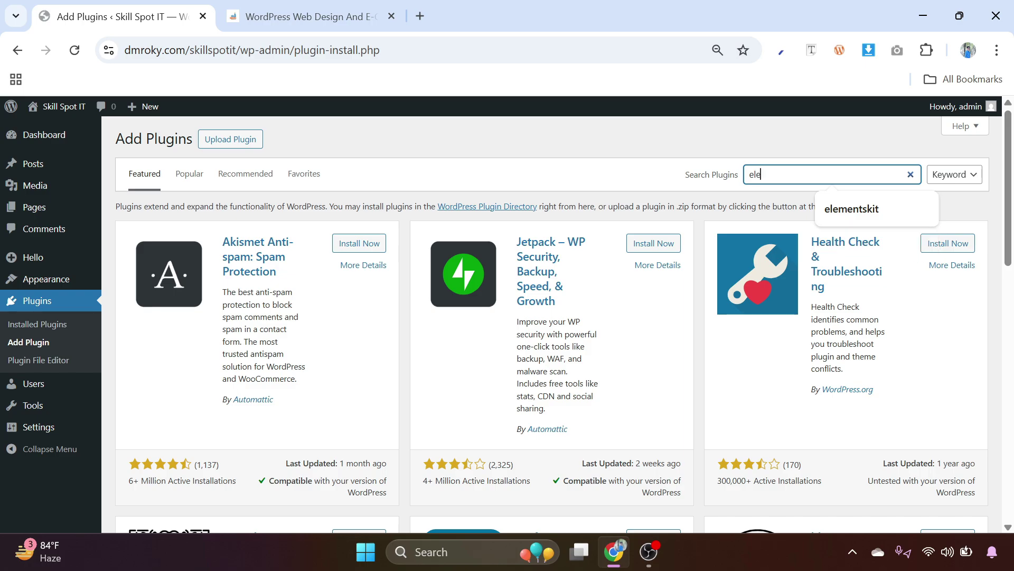
type("mentor")
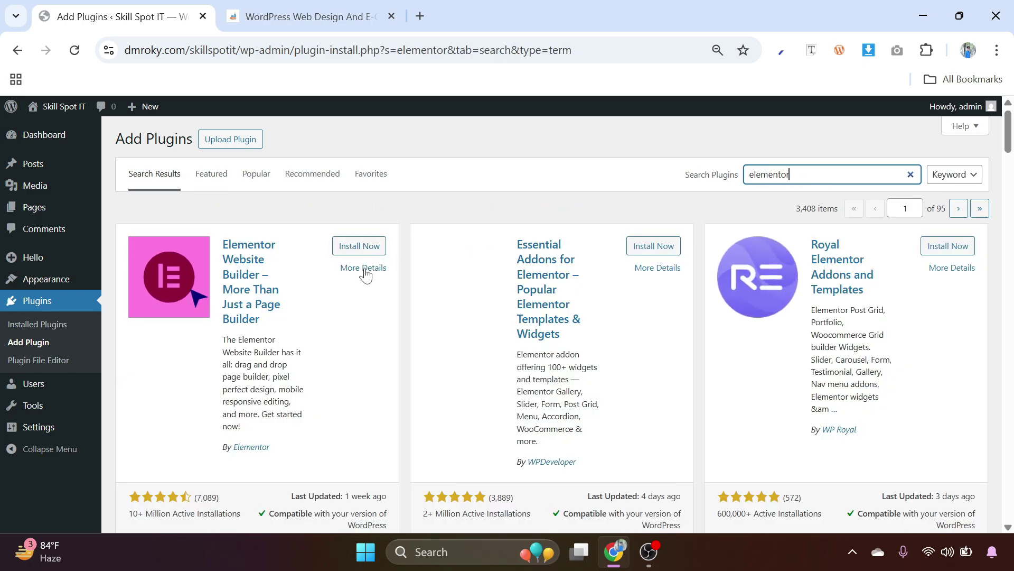
left_click(357, 248)
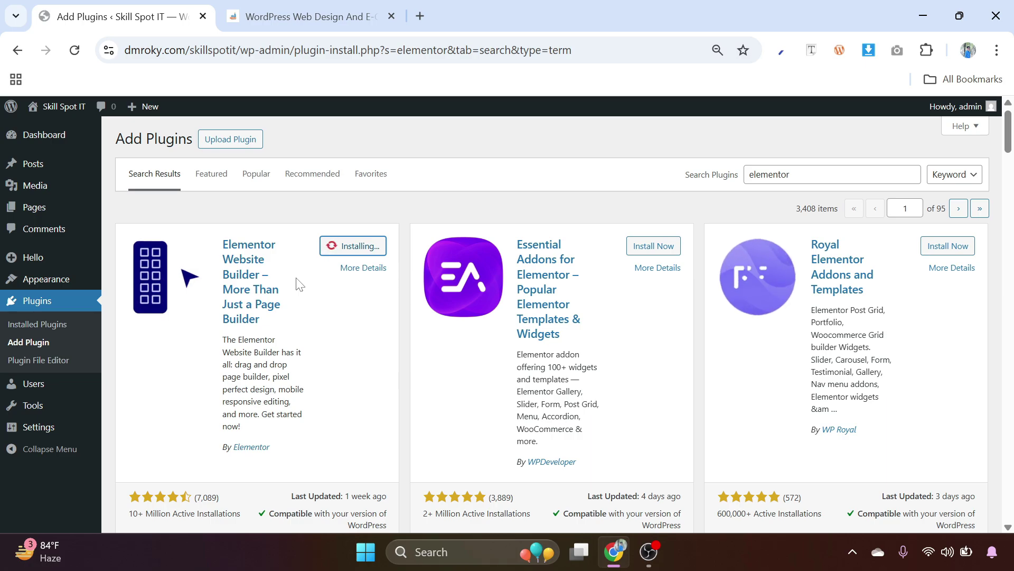
Install the ElementsKit Elementor Addons and Templates plugin from the same search results.
scroll(296, 284, "down", 5)
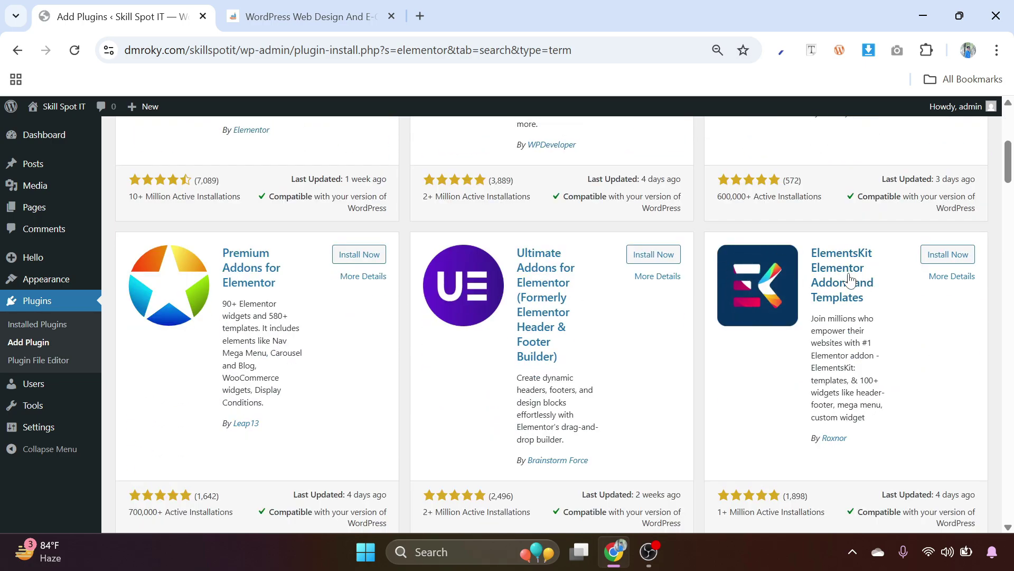
scroll(739, 301, "up", 4)
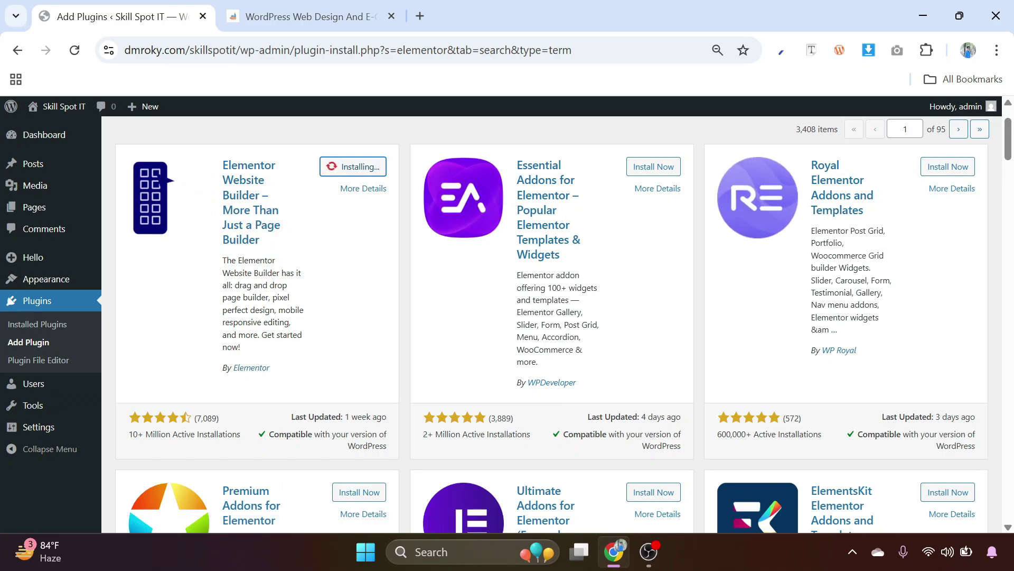
scroll(712, 214, "down", 4)
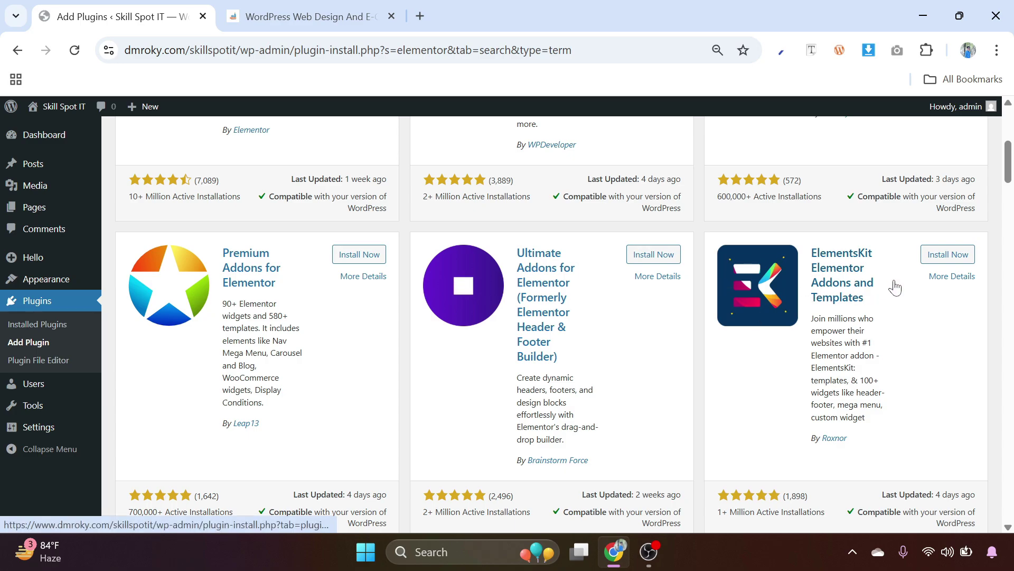
left_click(943, 255)
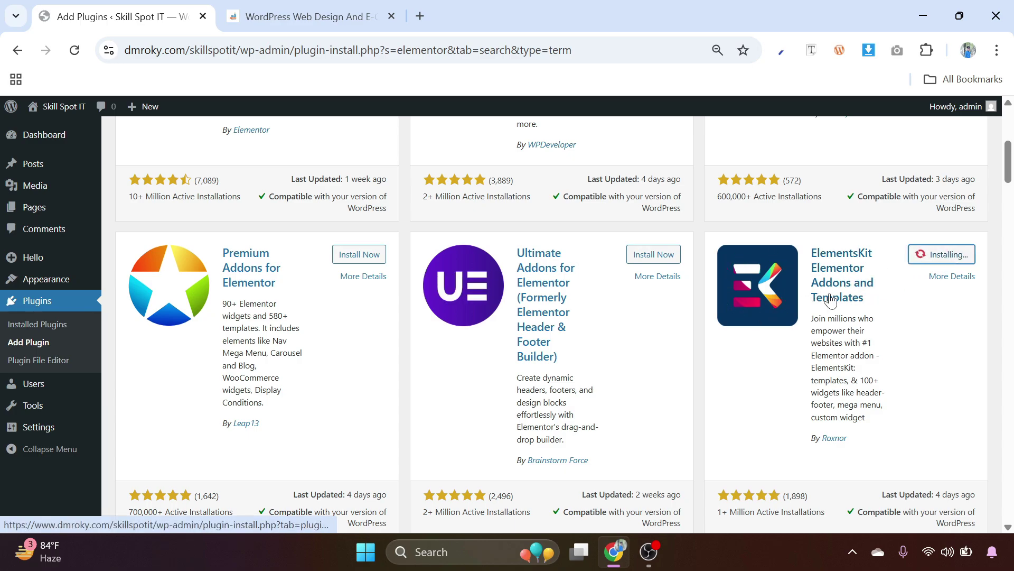
Activate the installed Elementor and ElementsKit Lite plugins.
scroll(826, 312, "up", 1)
scroll(306, 319, "up", 5)
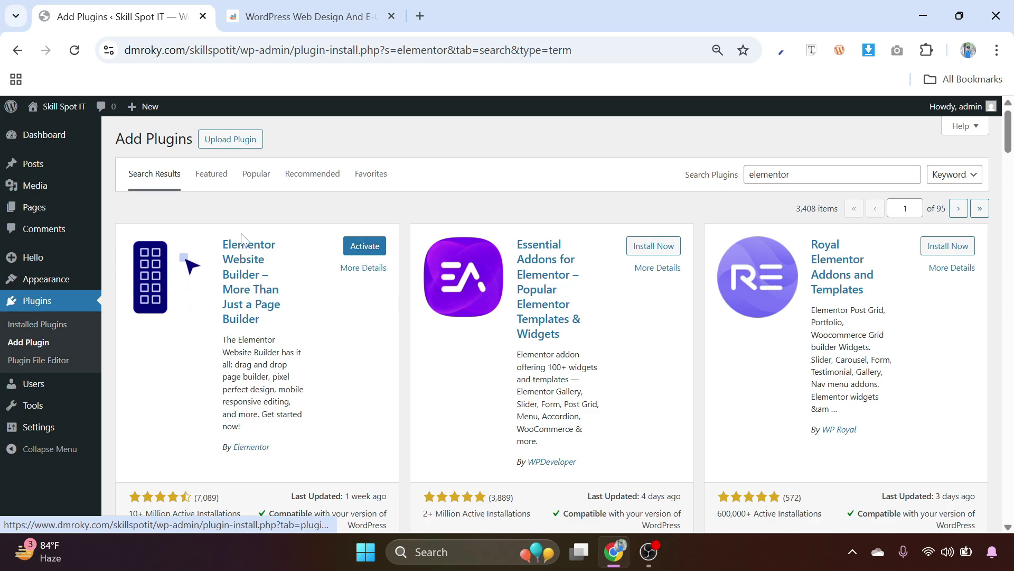
left_click(356, 249)
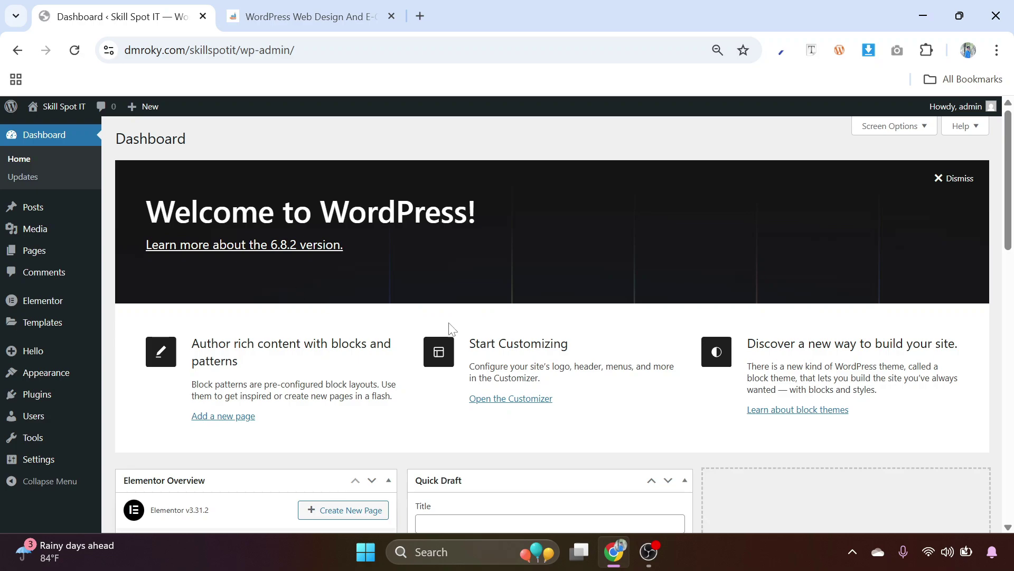
mouse_move(36, 395)
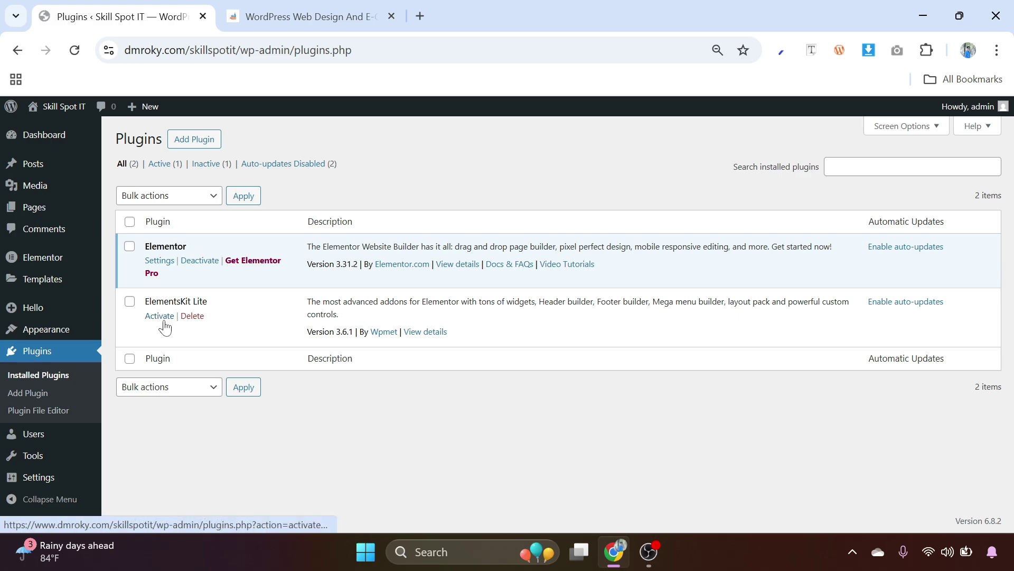
left_click(159, 319)
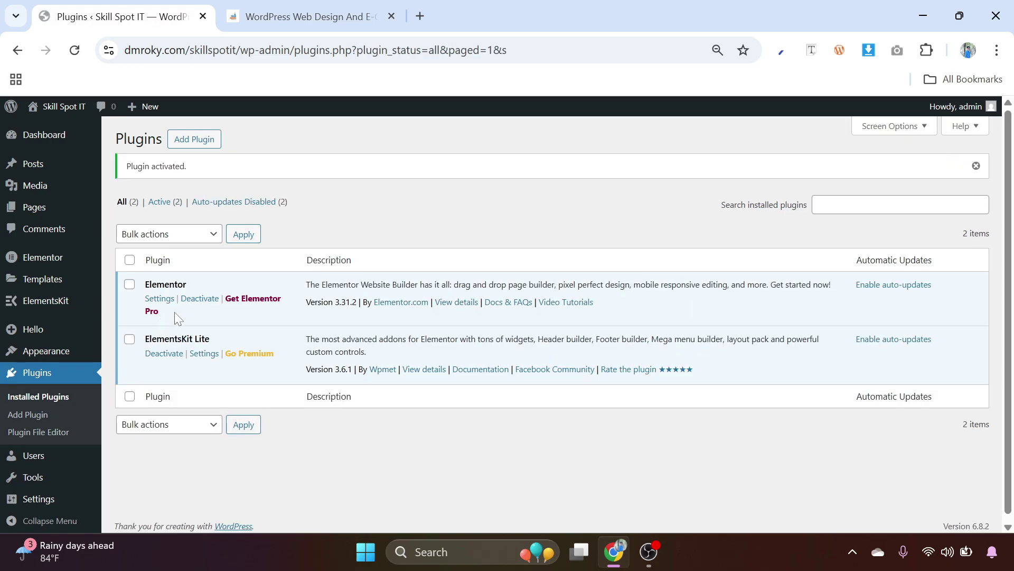
Search the plugin directory for "metform", then install and activate the MetForm form builder for Elementor.
left_click(187, 146)
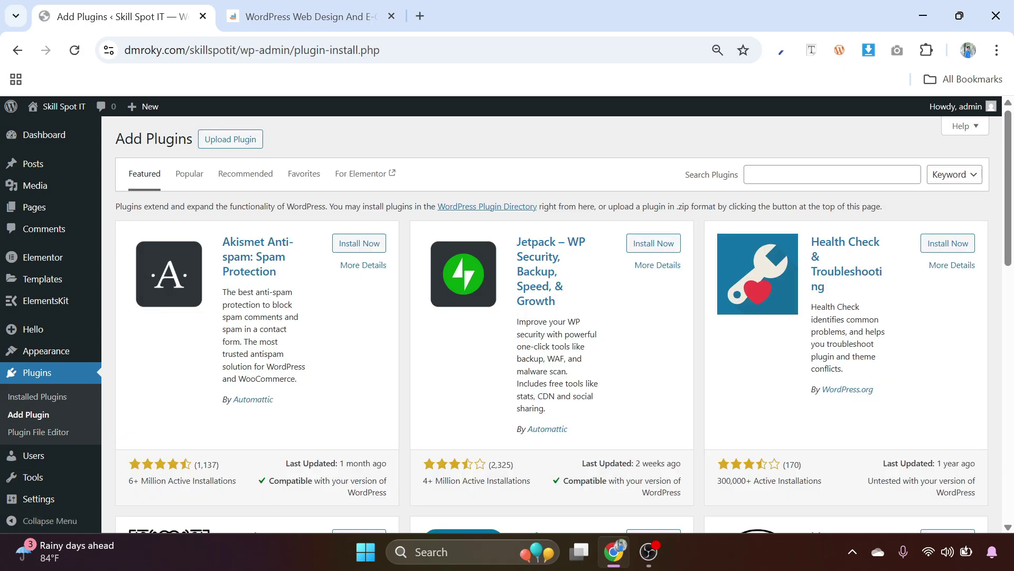
left_click(832, 175)
type("metform")
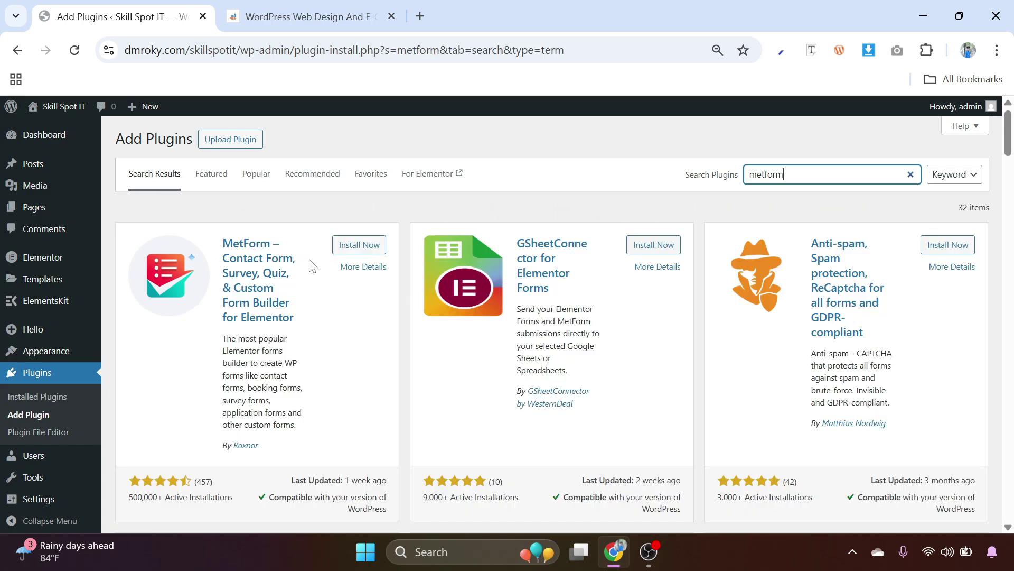
left_click(353, 247)
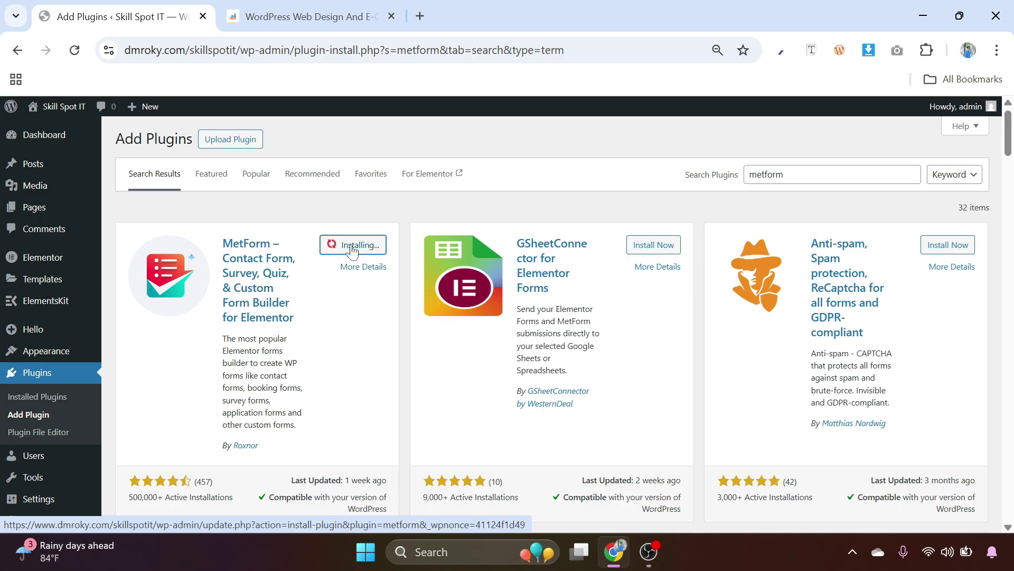
left_click(369, 250)
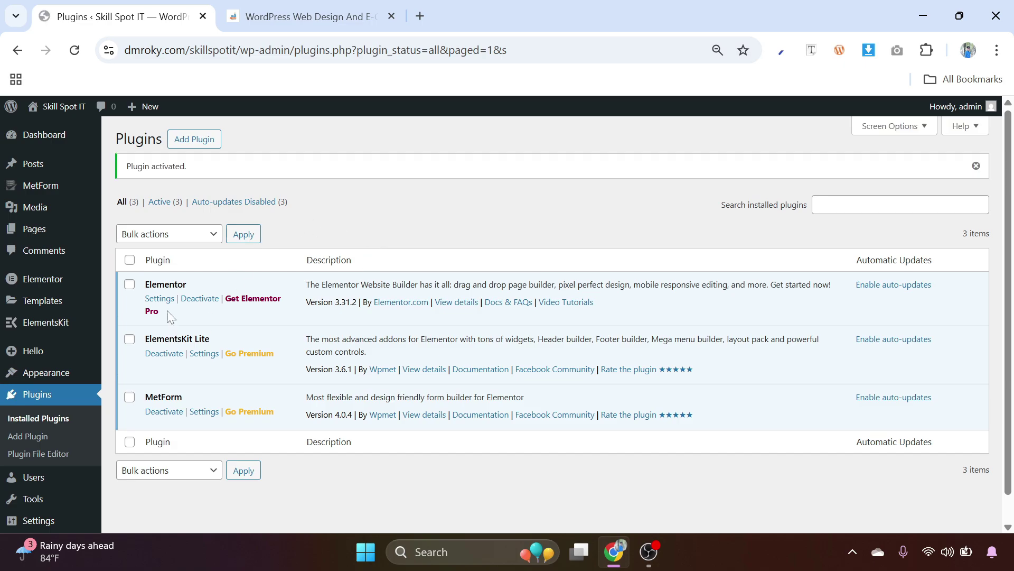
Set the site's permalink structure to Post name and save the changes.
scroll(220, 340, "down", 1)
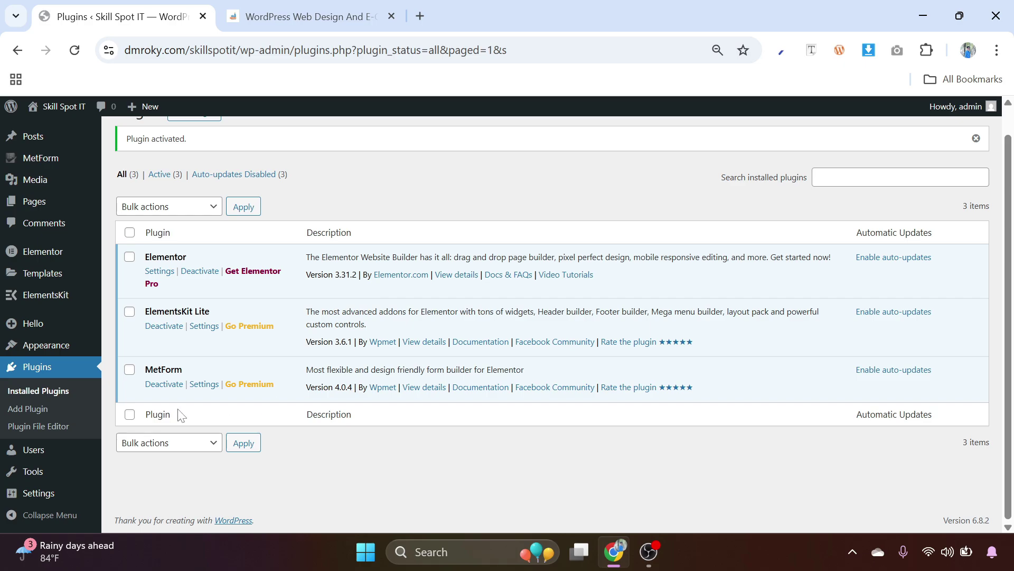
mouse_move(41, 489)
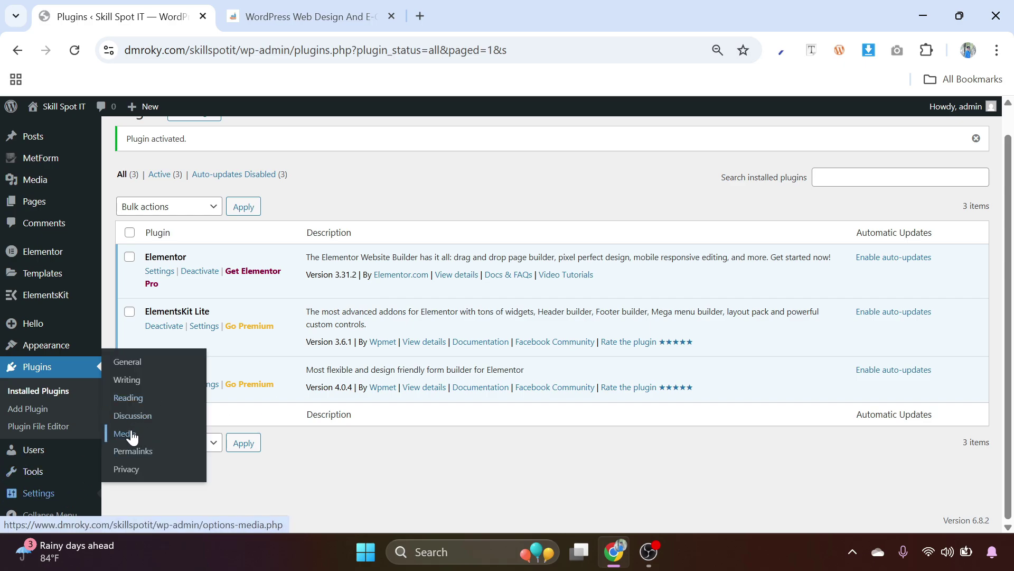
left_click(133, 403)
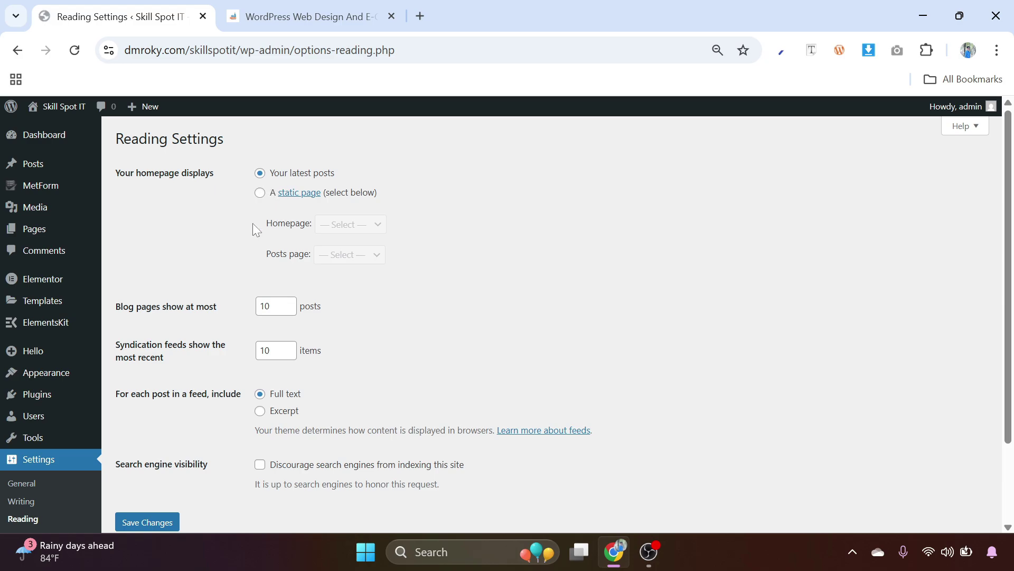
scroll(256, 248, "down", 2)
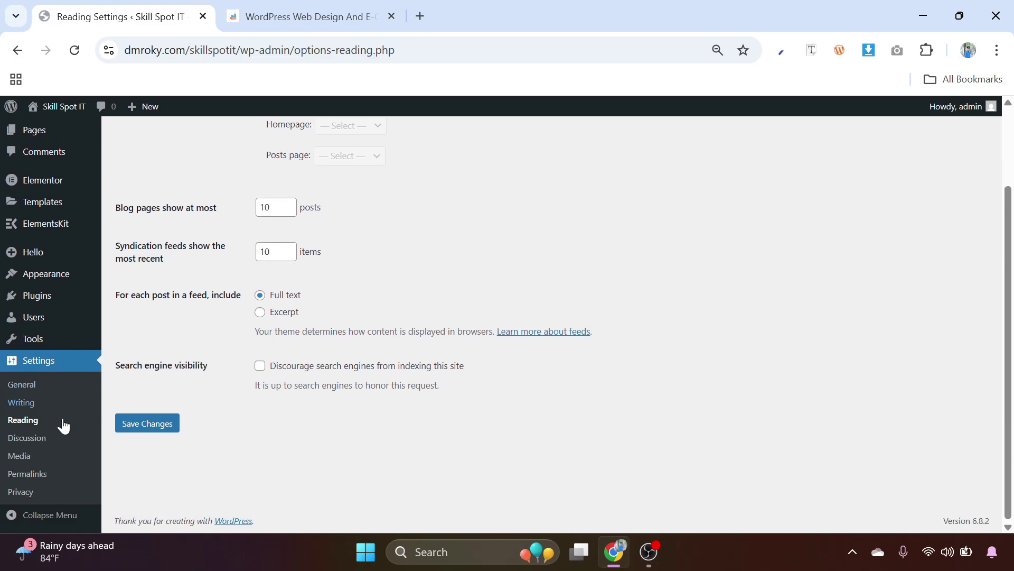
left_click(31, 474)
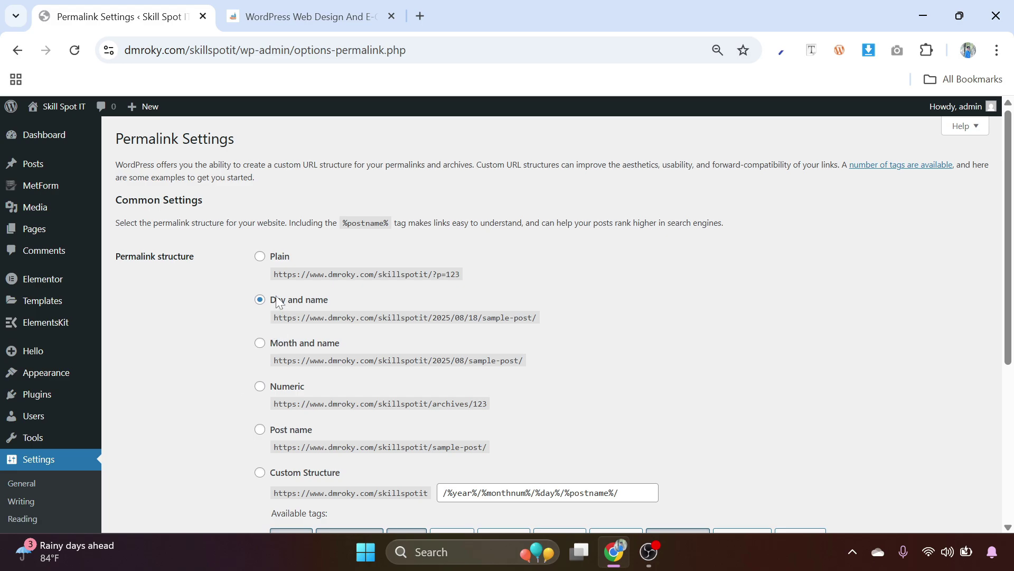
left_click(259, 429)
scroll(234, 418, "down", 5)
left_click(150, 468)
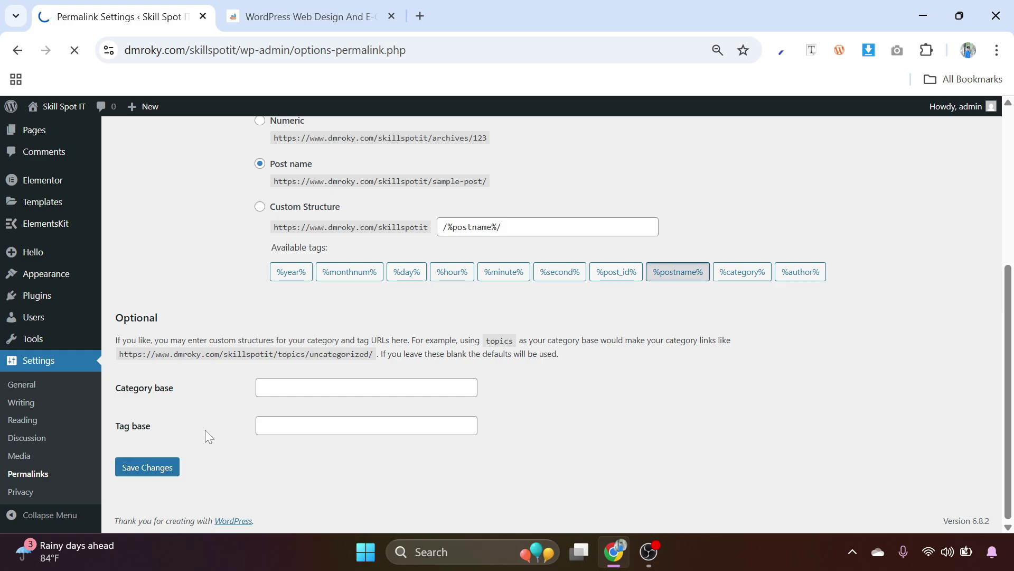
Move the Privacy Policy and Sample Page pages to the trash with one bulk action.
mouse_move(29, 231)
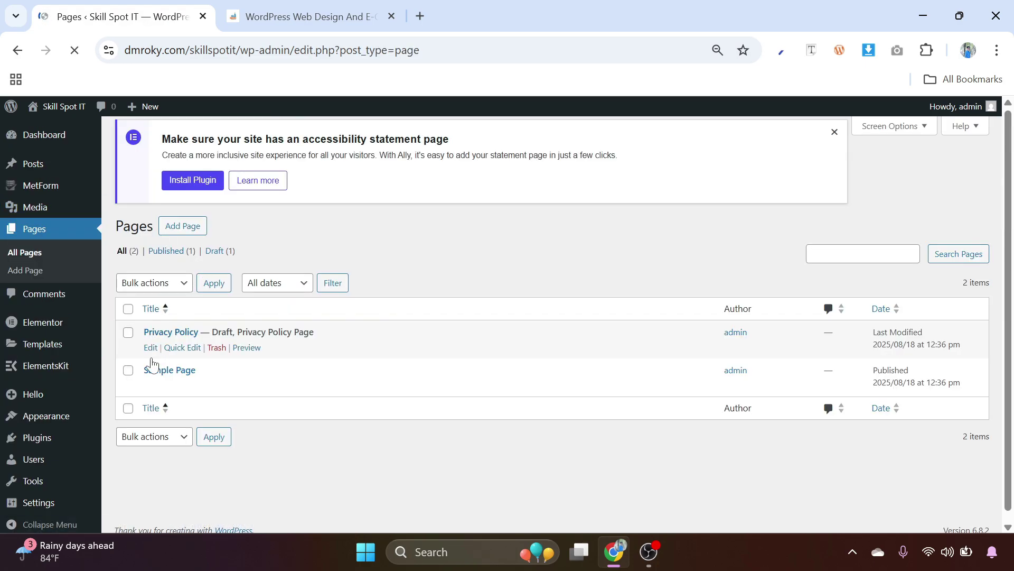
left_click(128, 318)
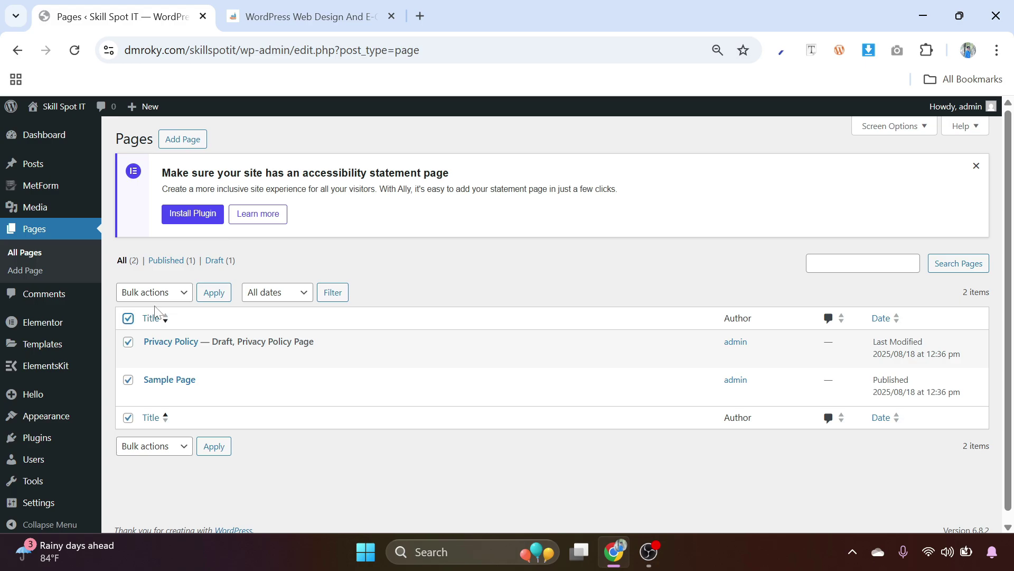
left_click(159, 294)
left_click(153, 350)
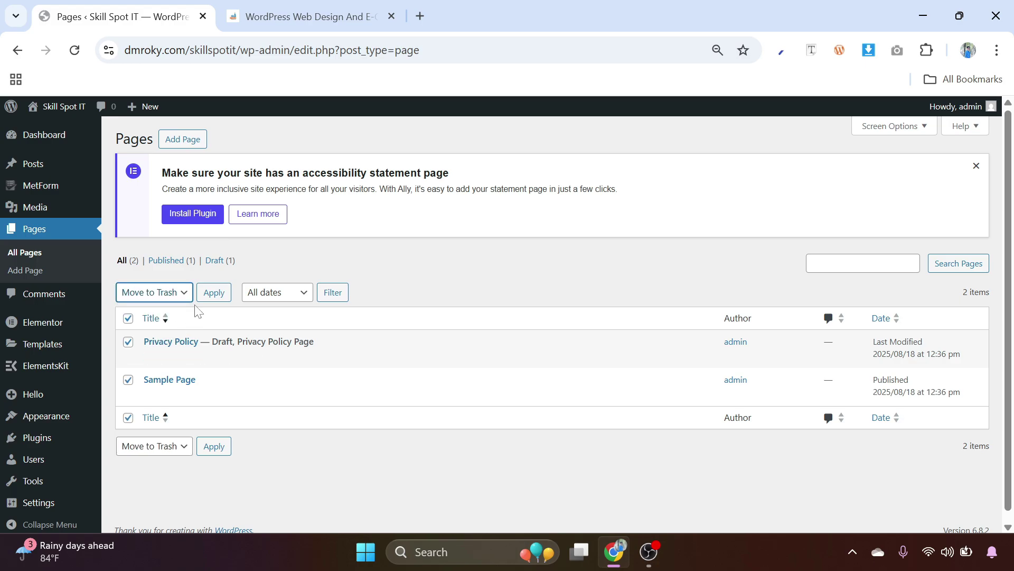
left_click(211, 295)
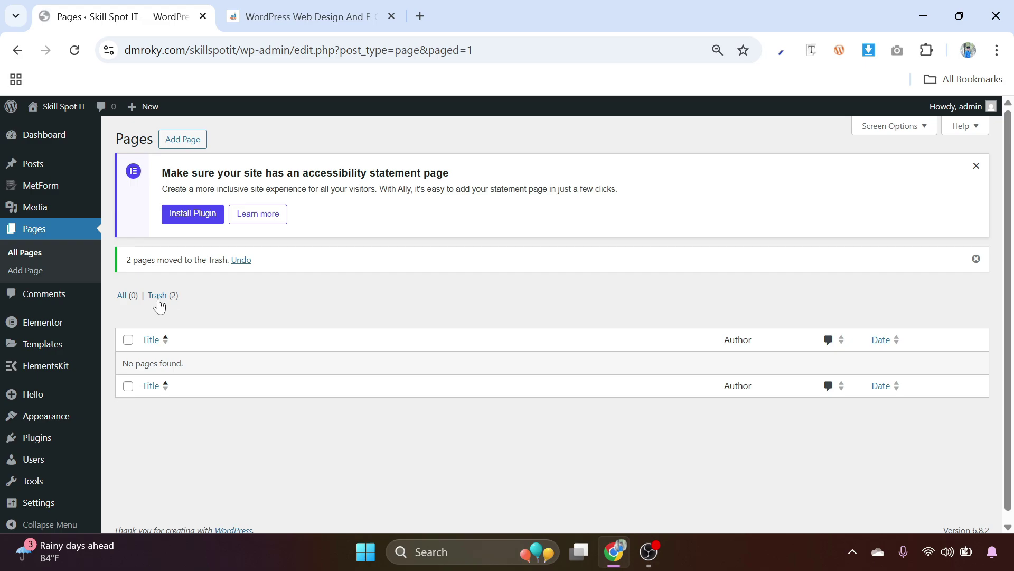
Permanently delete both trashed pages and dismiss the accessibility statement notice.
left_click(158, 296)
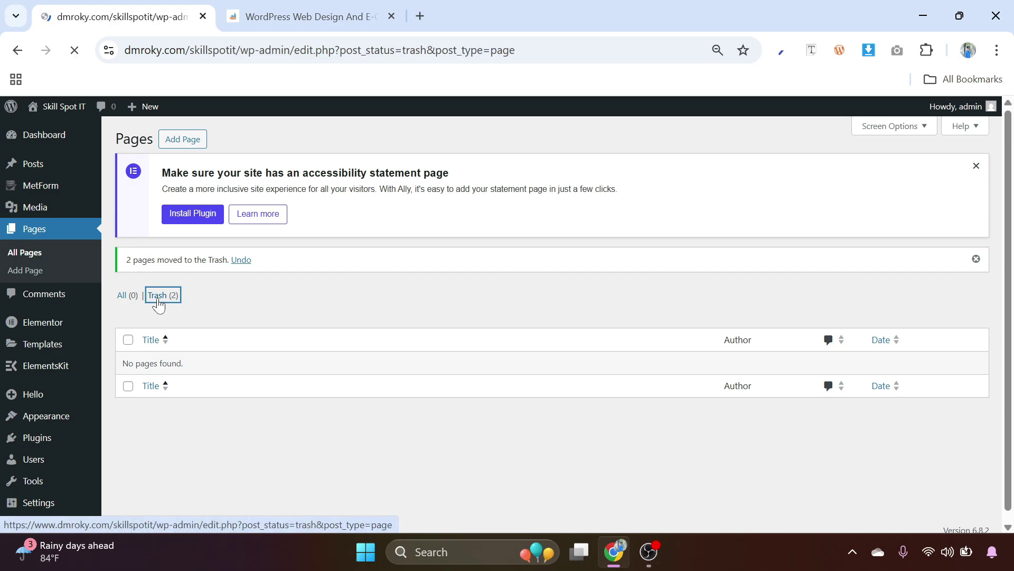
left_click(128, 318)
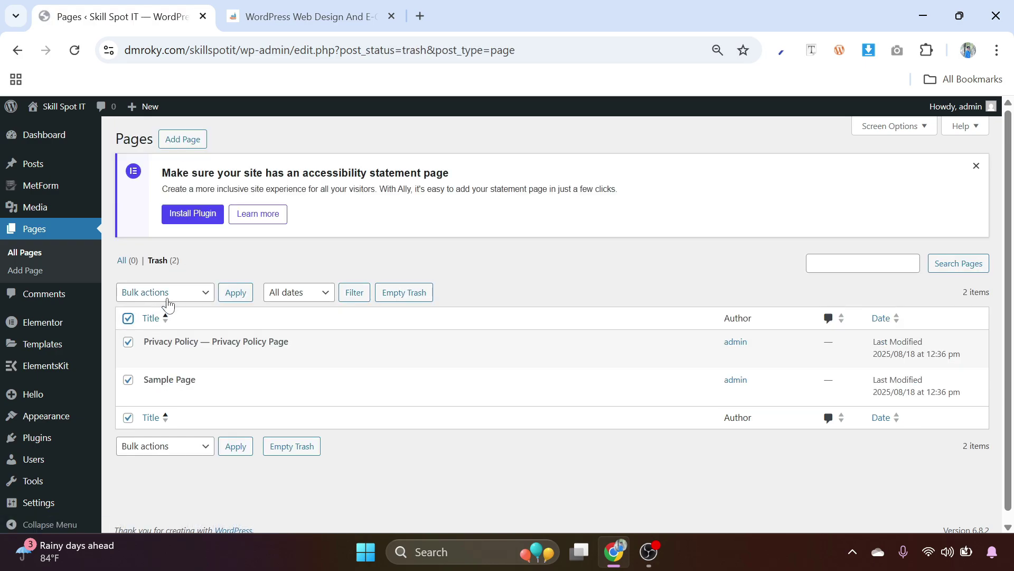
left_click(167, 297)
left_click(162, 350)
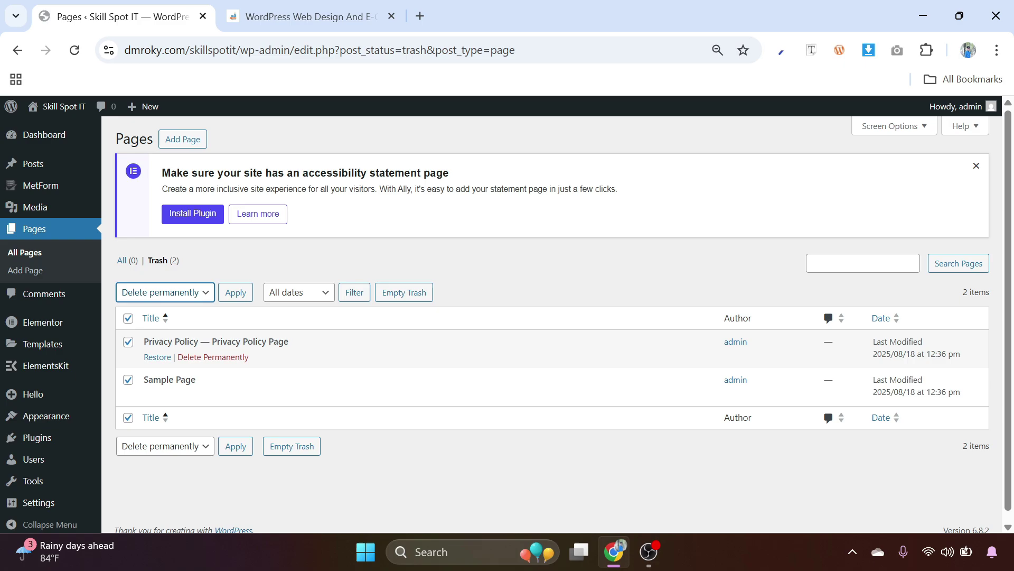
left_click(228, 299)
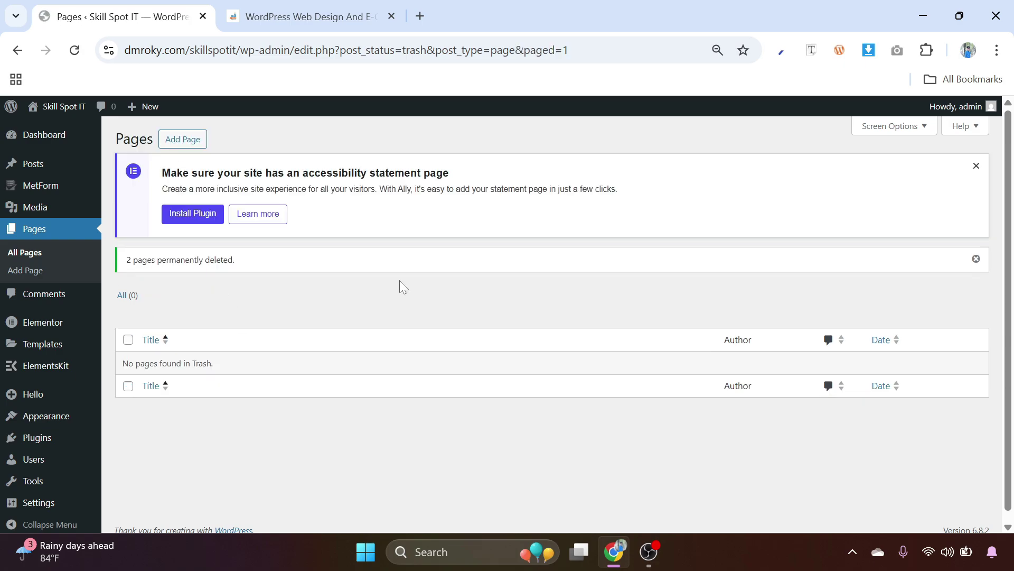
left_click(976, 166)
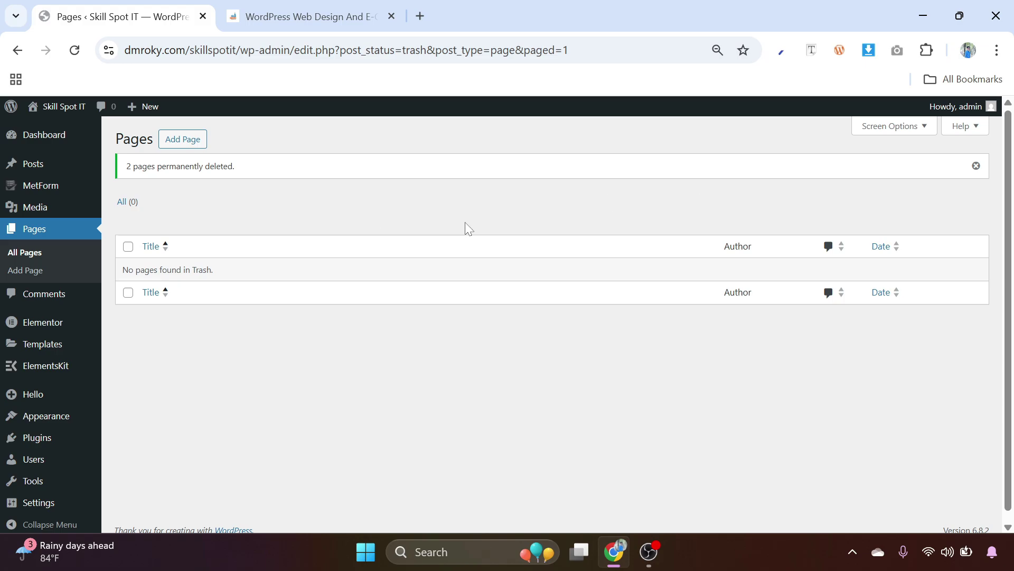
Trash the "Hello world!" post and delete it permanently.
mouse_move(42, 174)
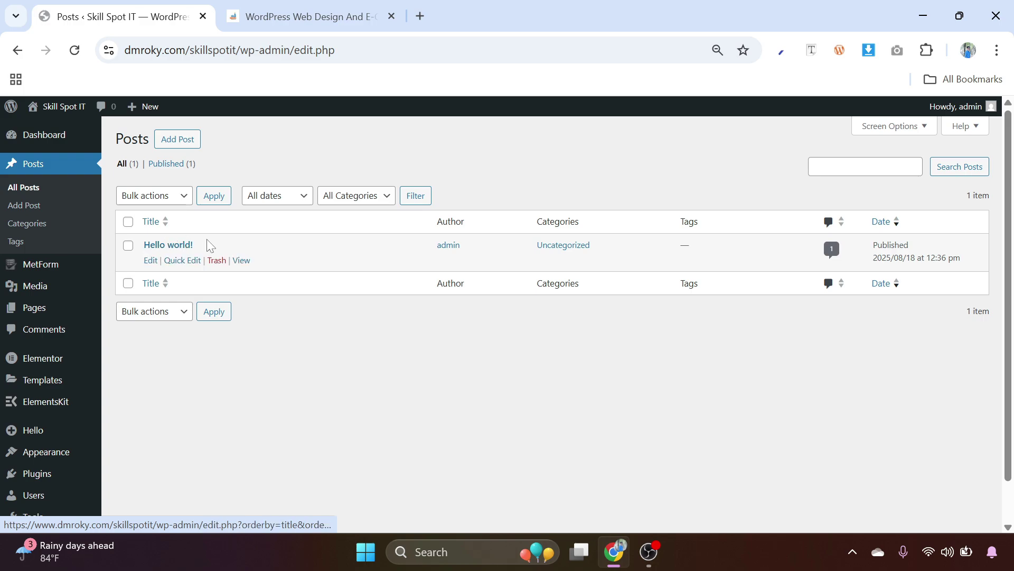
left_click(215, 262)
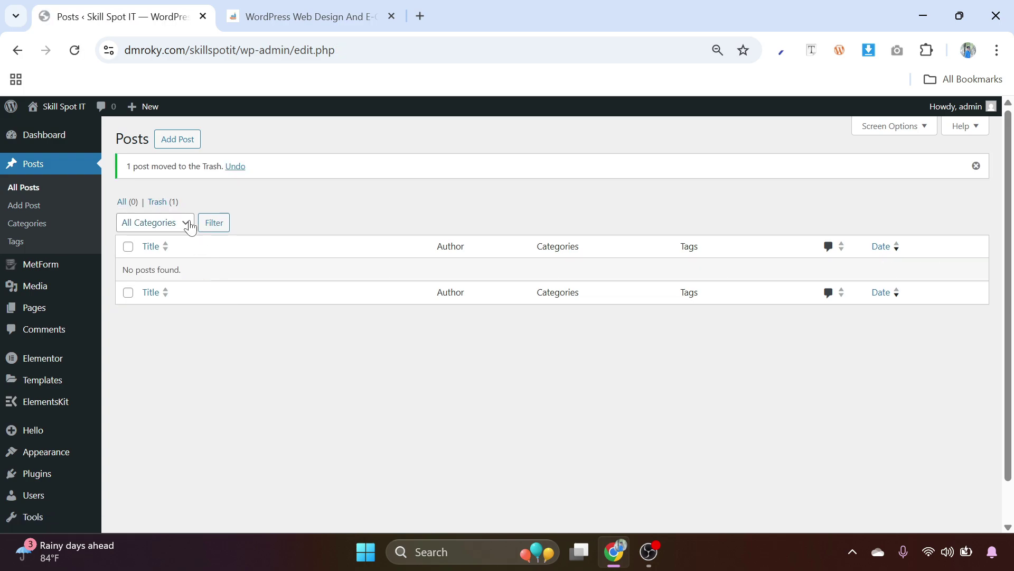
left_click(164, 205)
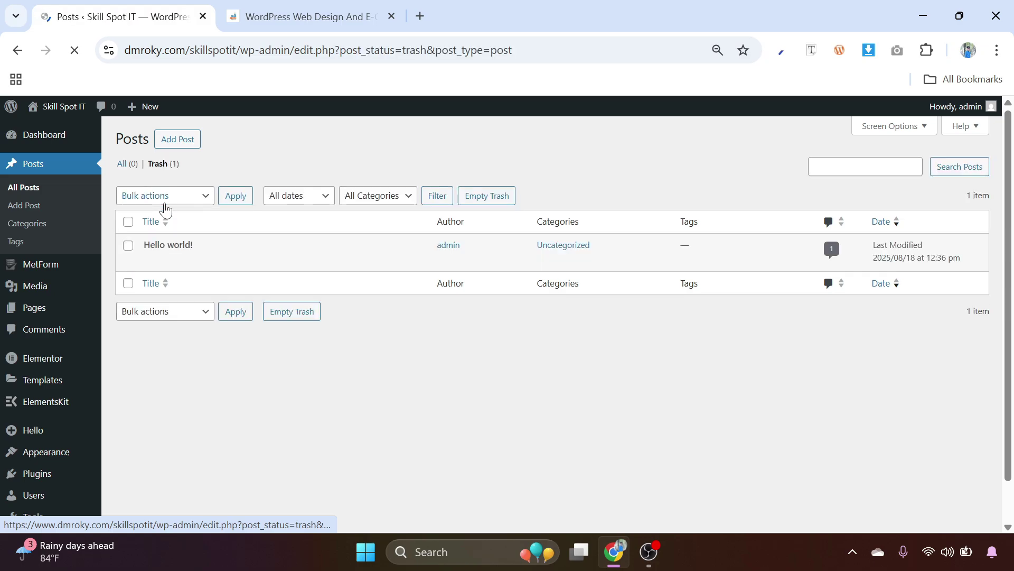
left_click(209, 263)
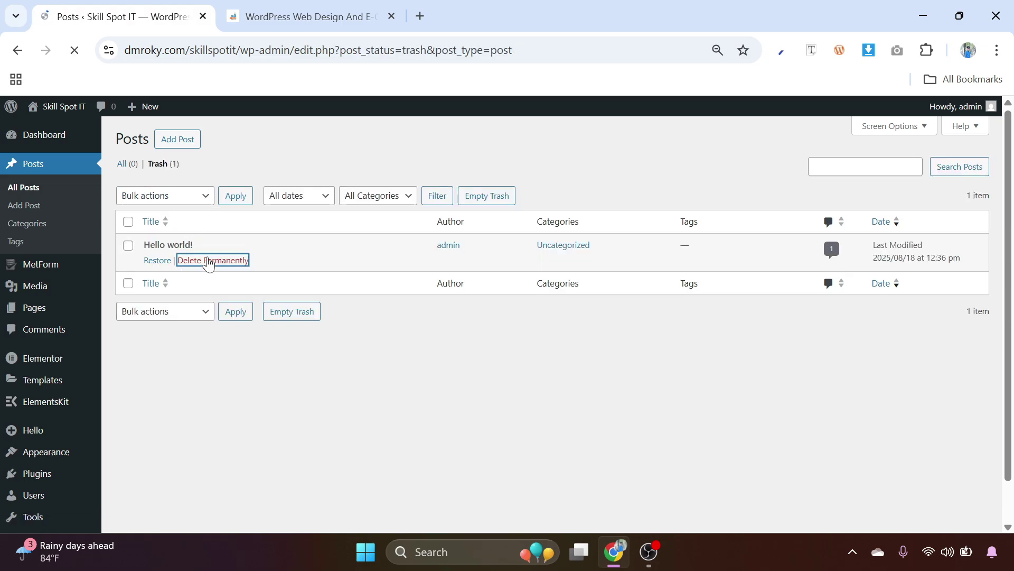
Open the WordPress dashboard home and dismiss the Wpmet Birthday Sale notice.
mouse_move(40, 145)
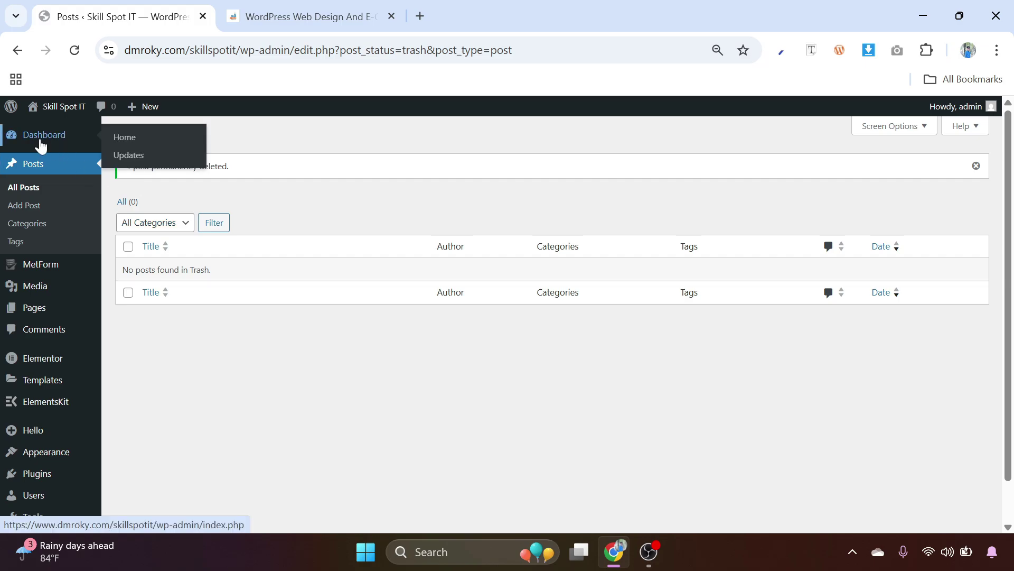
left_click(37, 140)
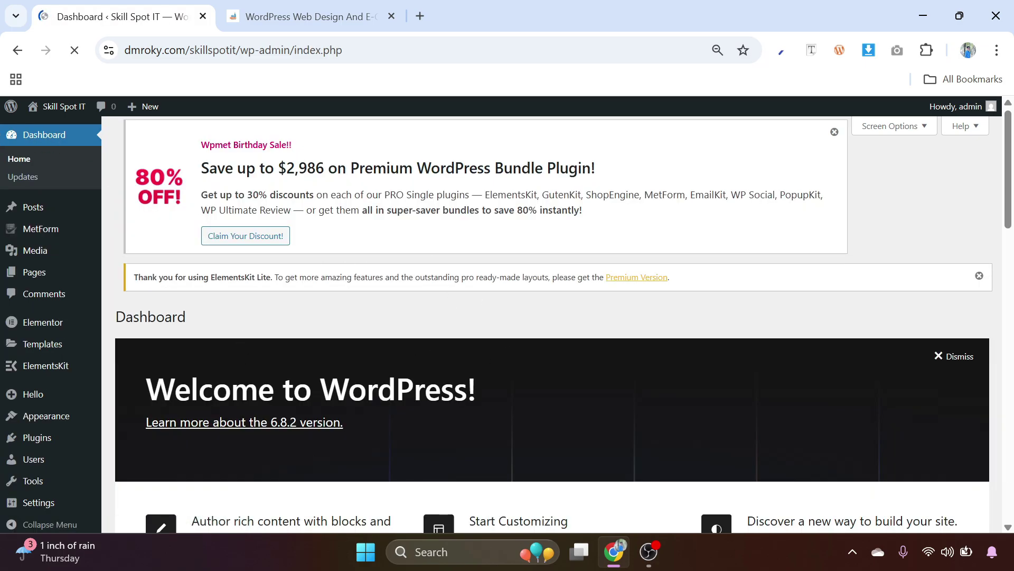
scroll(216, 356, "down", 8)
scroll(240, 370, "up", 8)
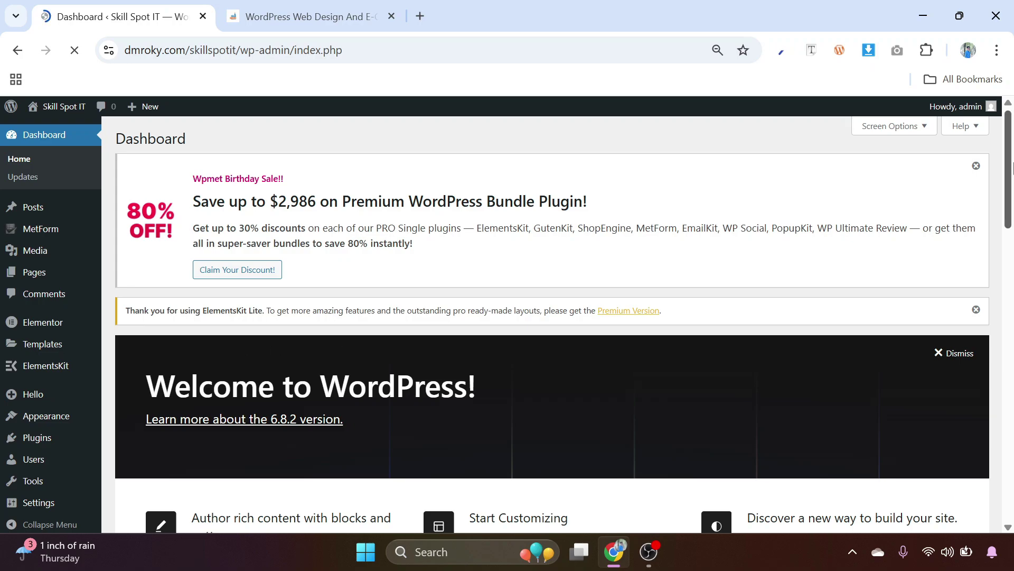
left_click(977, 167)
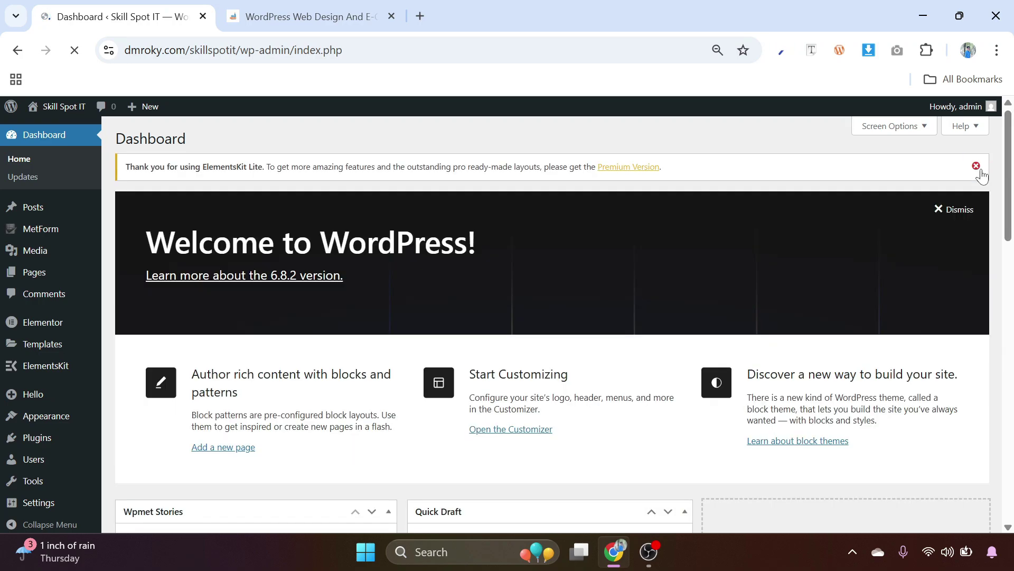
Hide every dashboard screen element, from Wpmet Stories through Welcome, and dismiss the ElementsKit Lite notice.
left_click(916, 132)
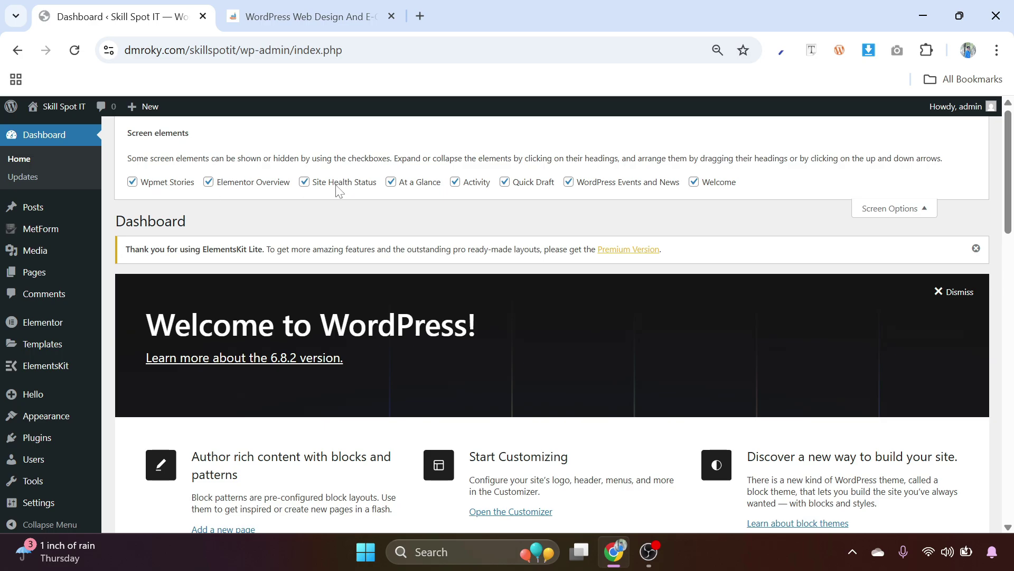
scroll(393, 208, "down", 5)
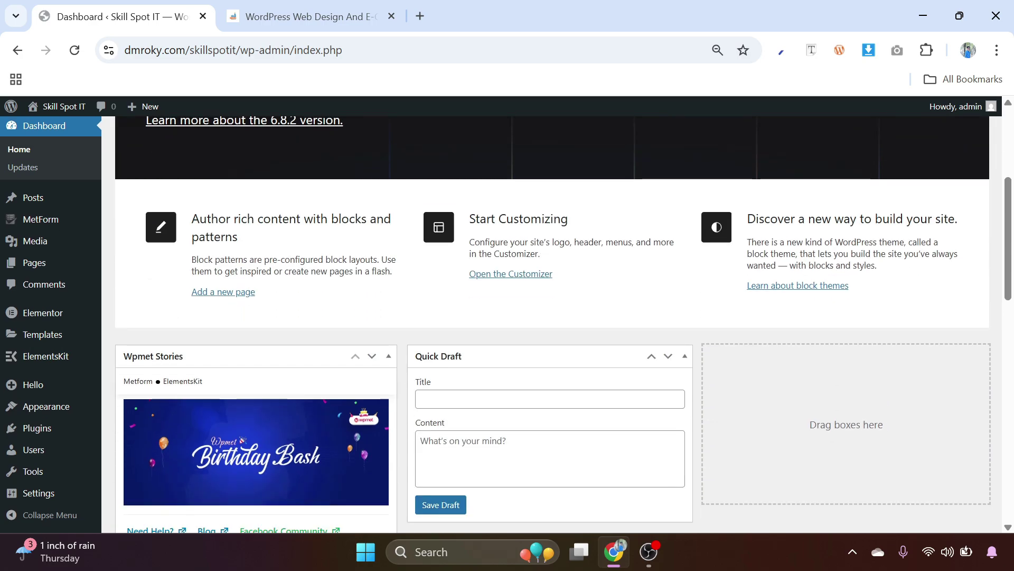
scroll(412, 304, "up", 5)
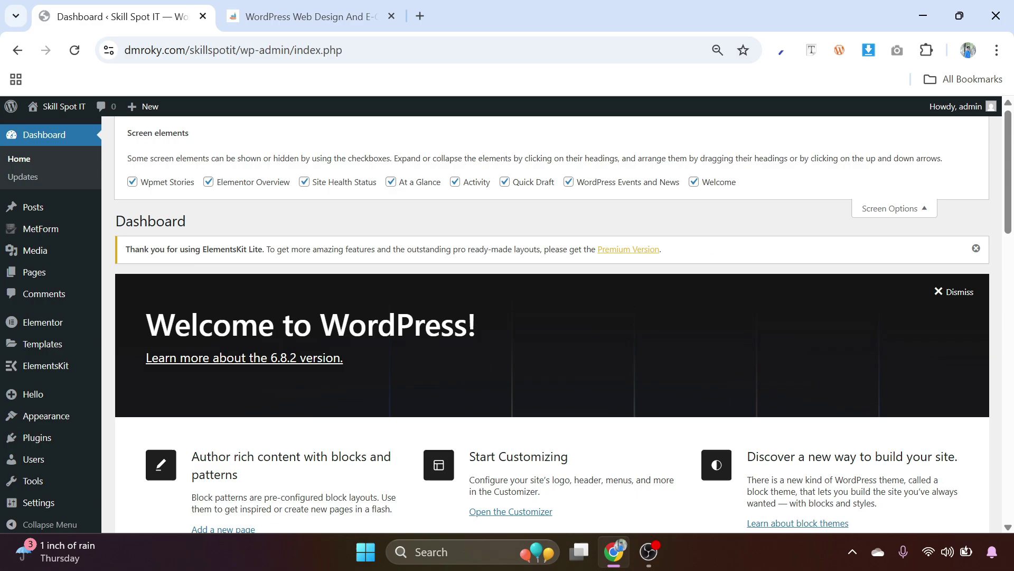
left_click(132, 181)
left_click(209, 181)
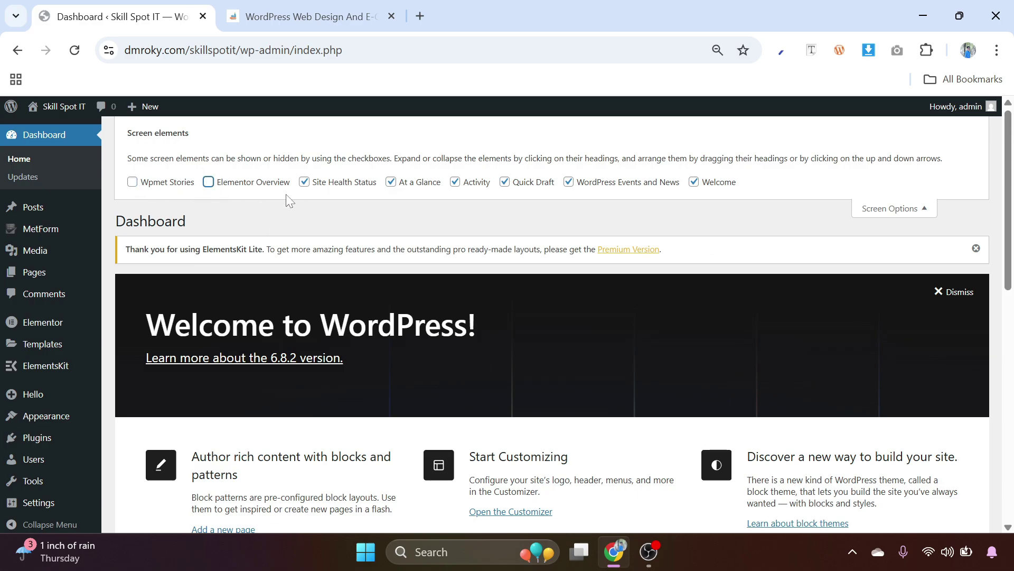
left_click(304, 182)
left_click(391, 181)
left_click(455, 182)
left_click(505, 182)
left_click(568, 182)
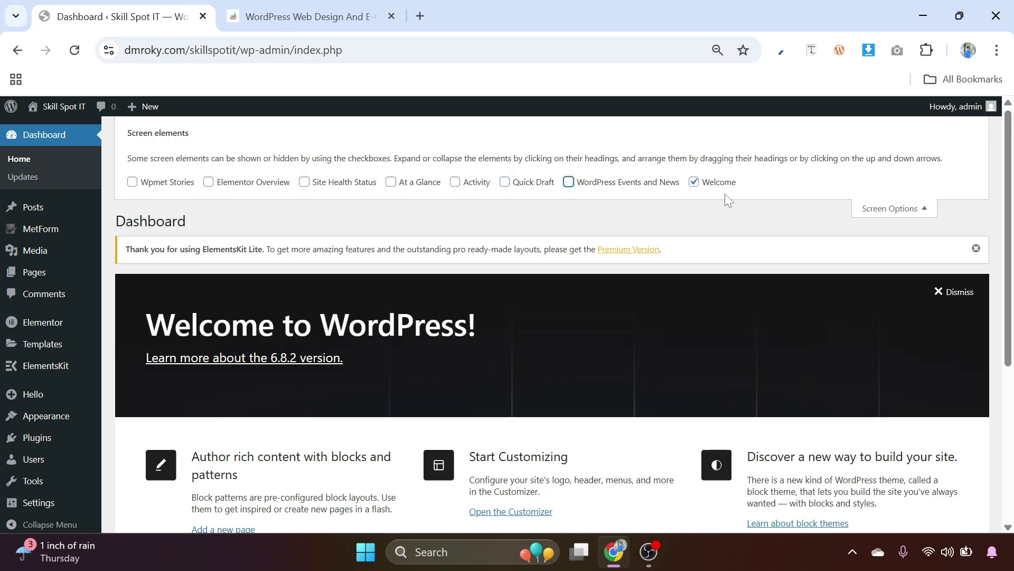
left_click(694, 182)
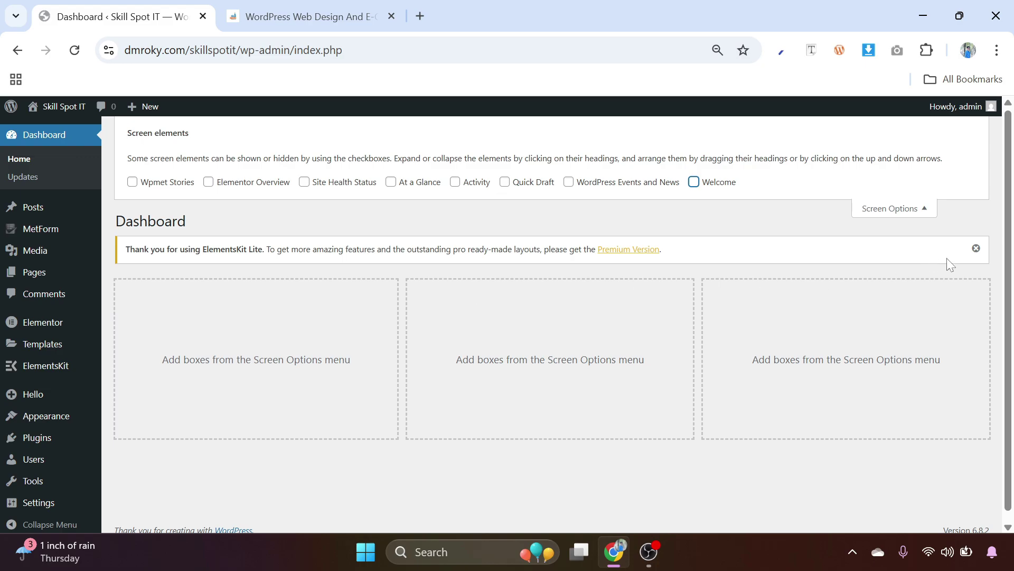
left_click(920, 211)
left_click(976, 167)
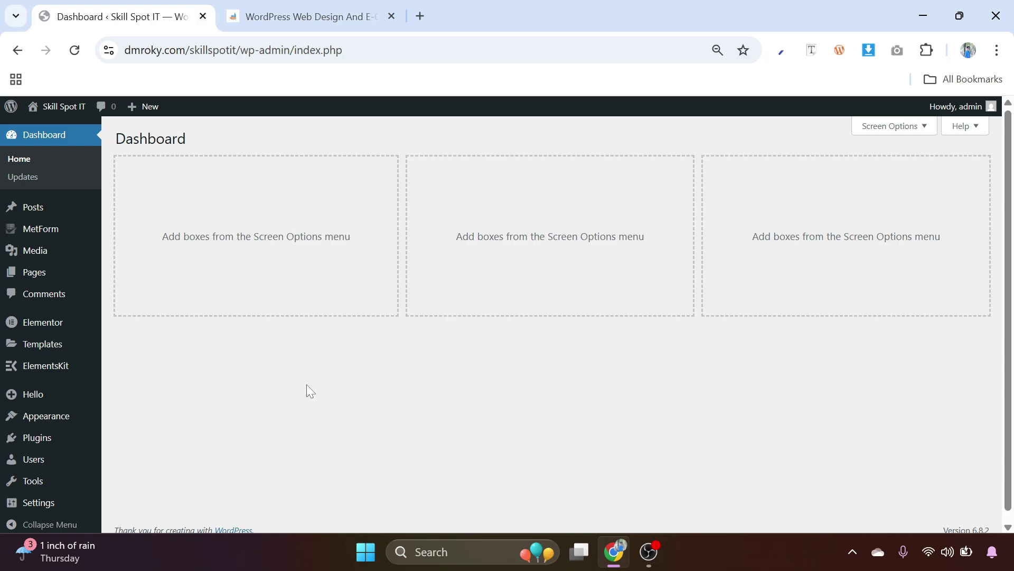
Add a new page titled "Home".
mouse_move(32, 276)
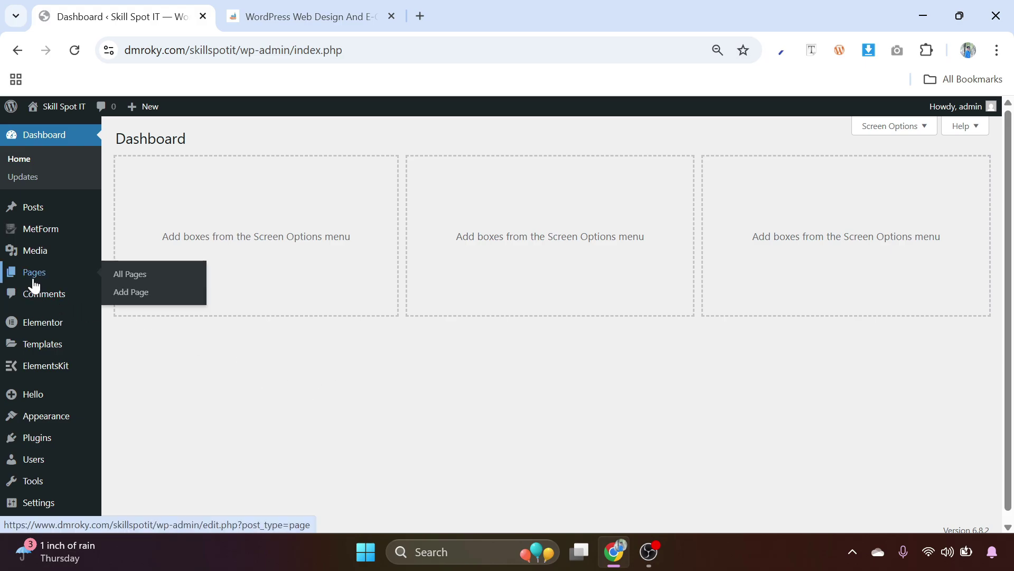
left_click(136, 274)
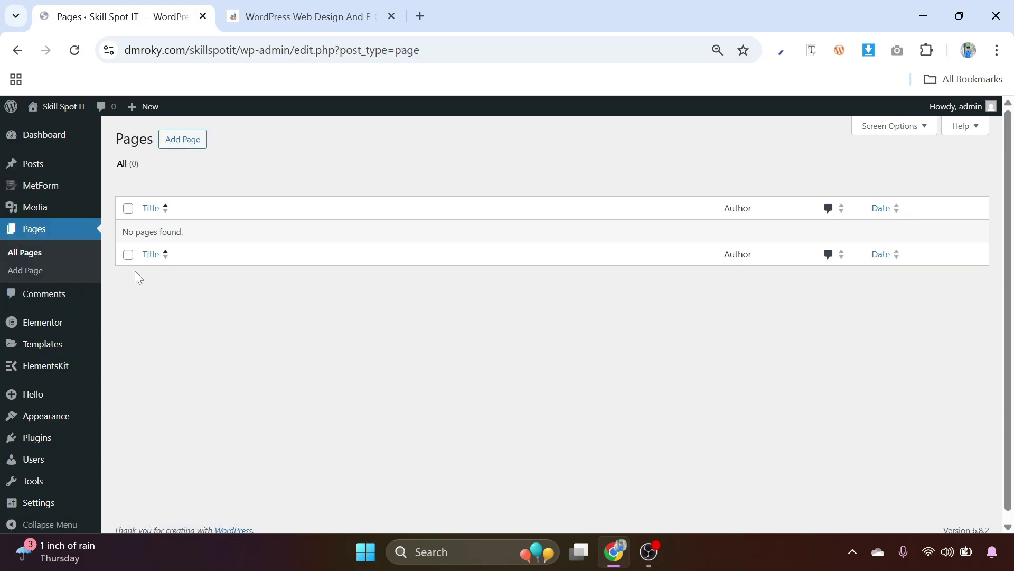
left_click(180, 148)
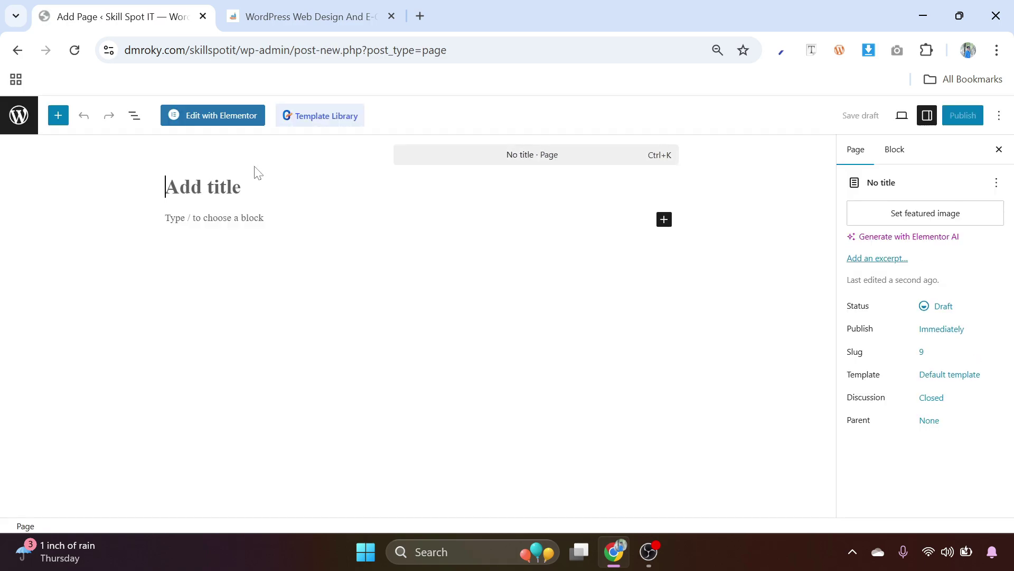
type("Home")
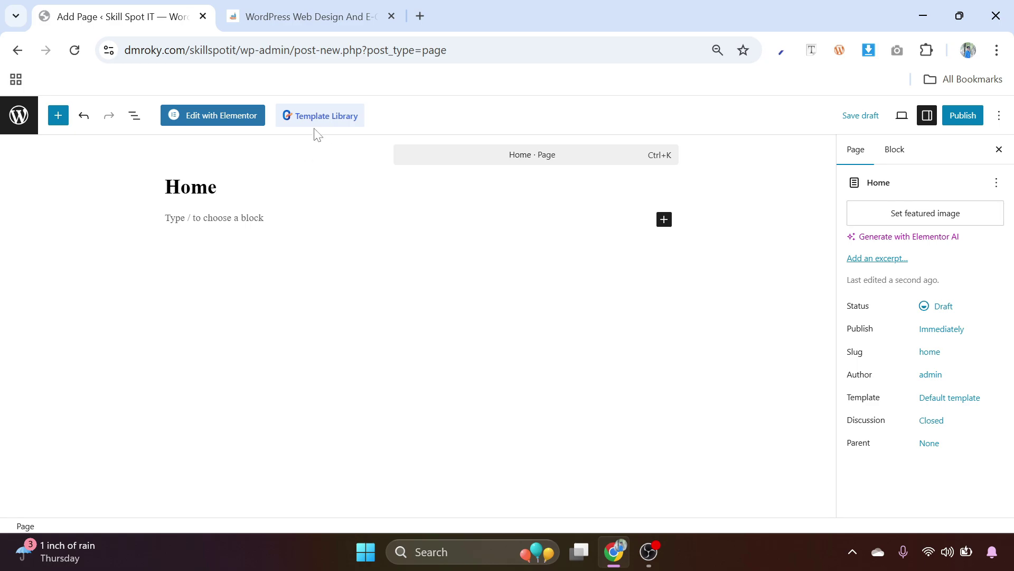
Set the Home page's template to Elementor Full Width and publish the page.
left_click(944, 405)
left_click(771, 478)
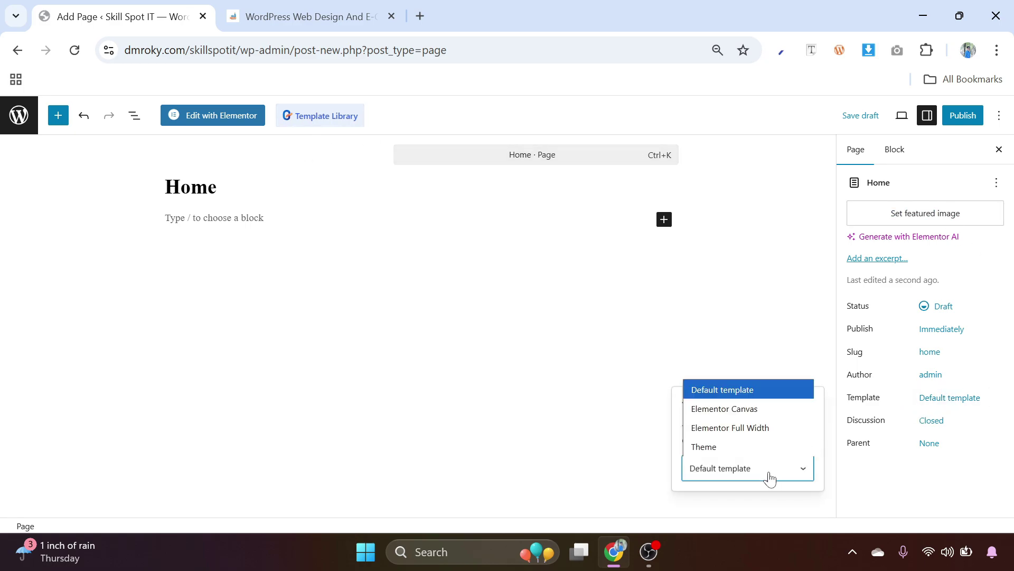
left_click(765, 425)
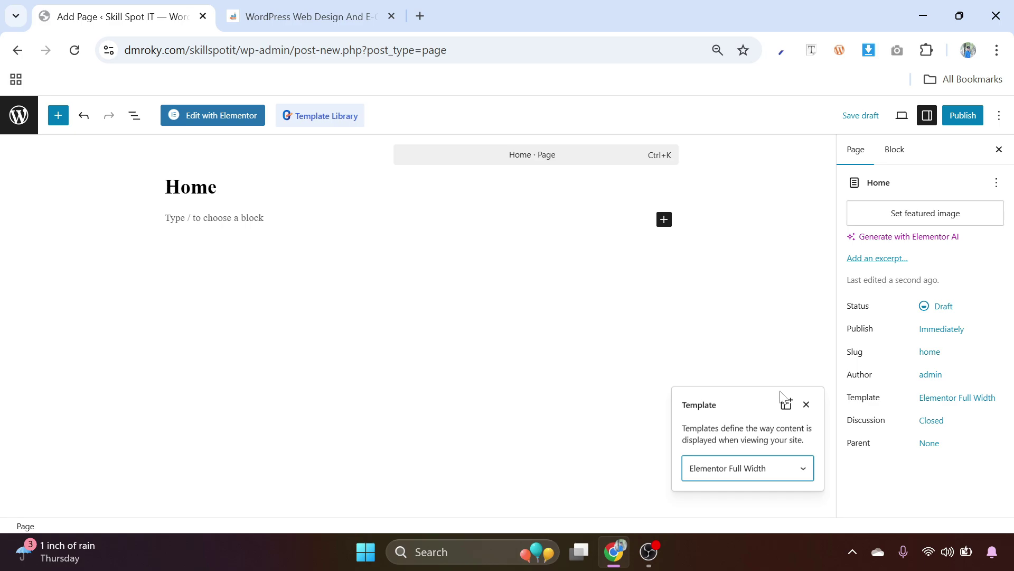
left_click(971, 115)
left_click(973, 116)
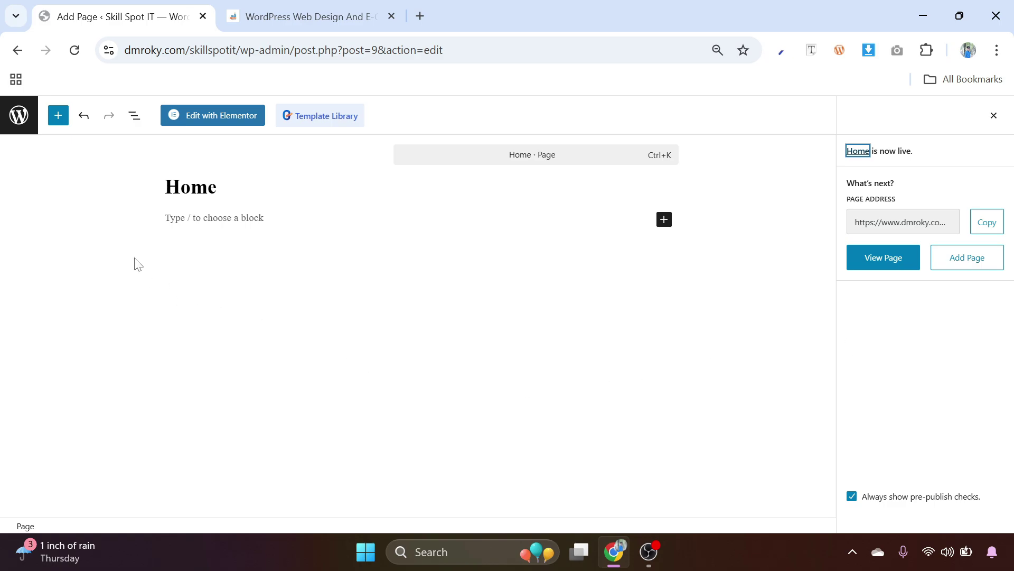
Return to the pages list and add a new page titled "About".
left_click(17, 123)
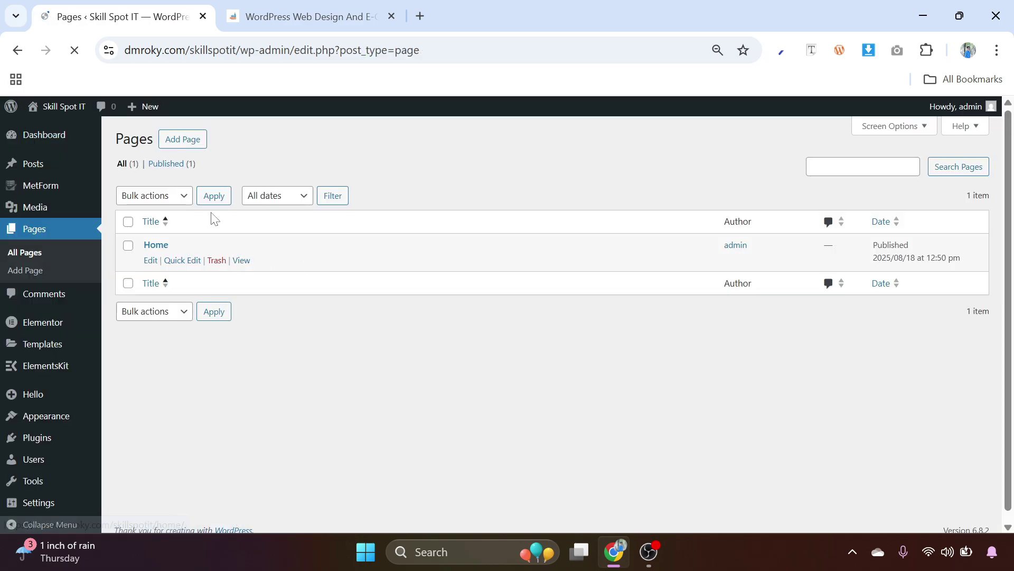
left_click(187, 144)
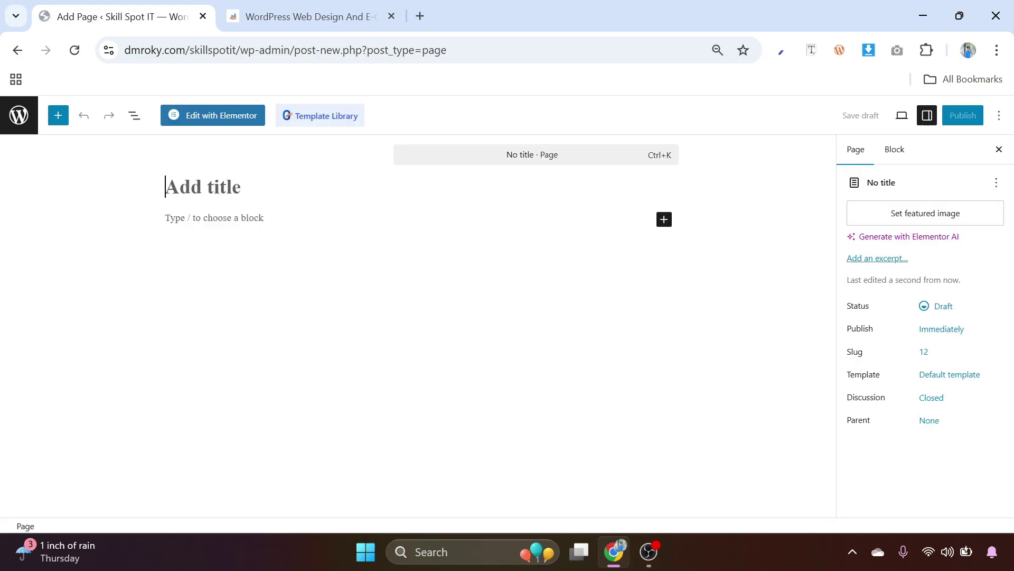
type("About")
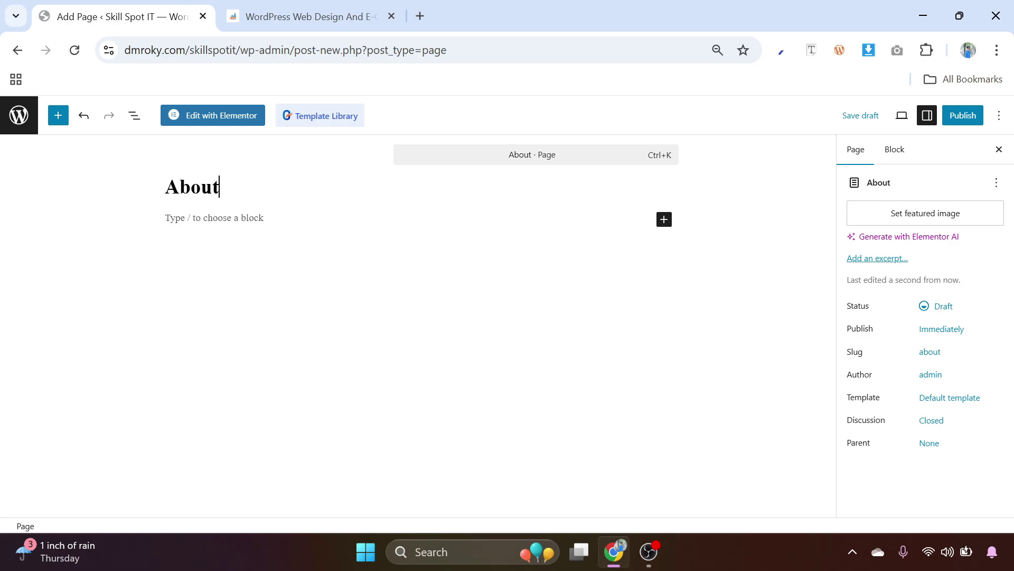
Set the About page's template to Elementor Full Width and publish the page.
left_click(959, 398)
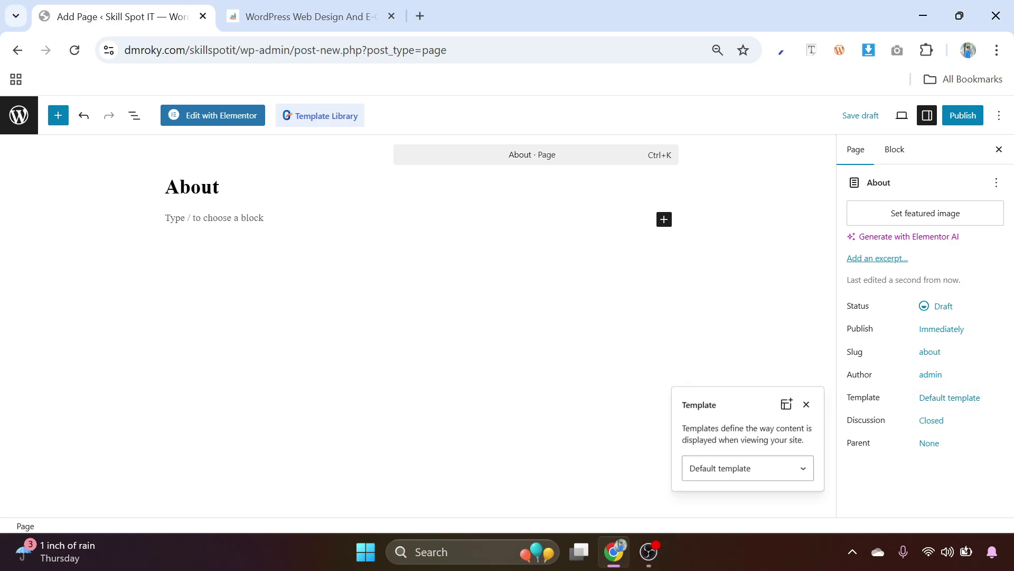
left_click(770, 472)
left_click(759, 430)
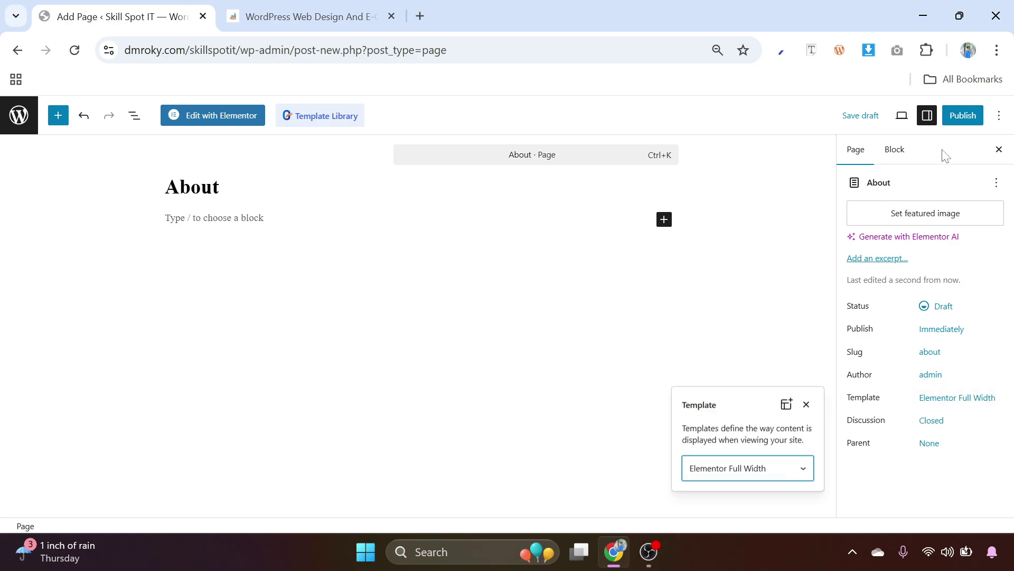
left_click(963, 115)
left_click(962, 117)
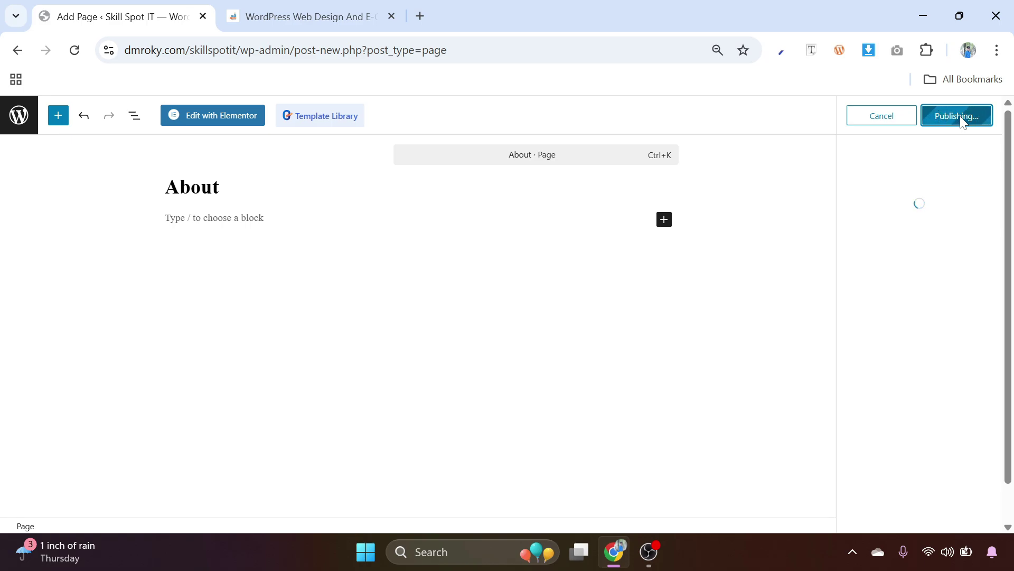
Return to the pages list and add a new page titled "Service".
left_click(16, 114)
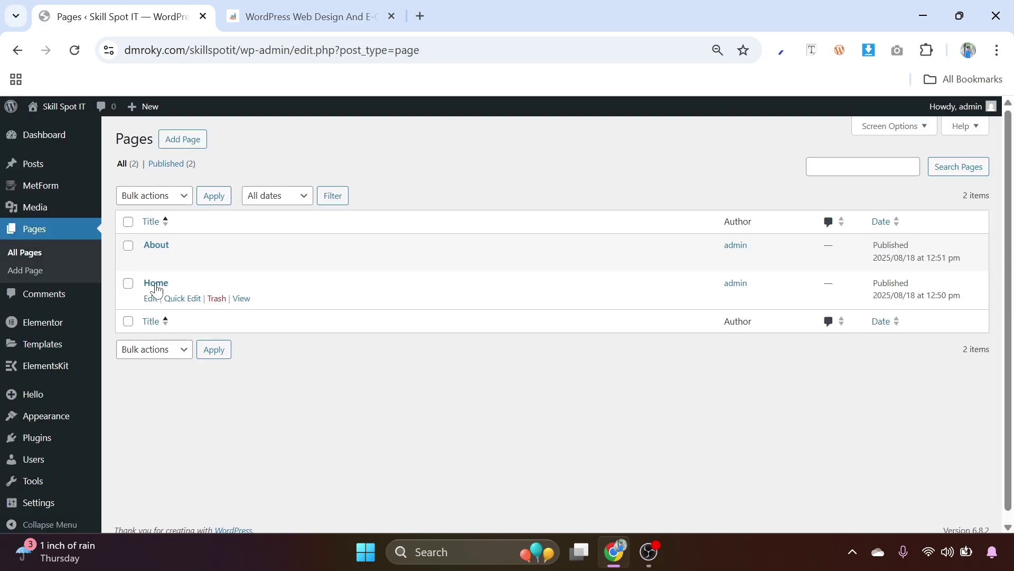
left_click(176, 143)
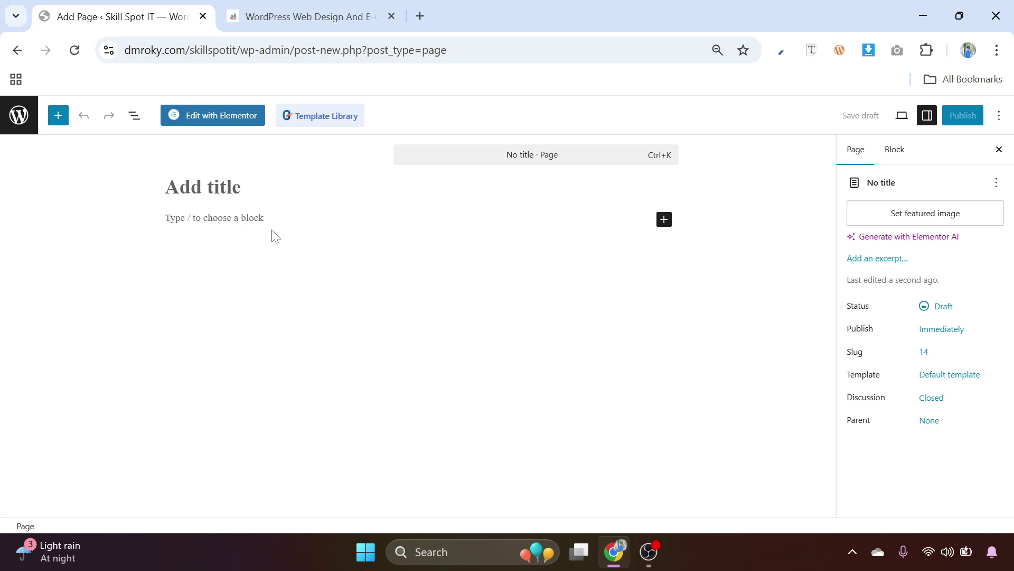
type("Service")
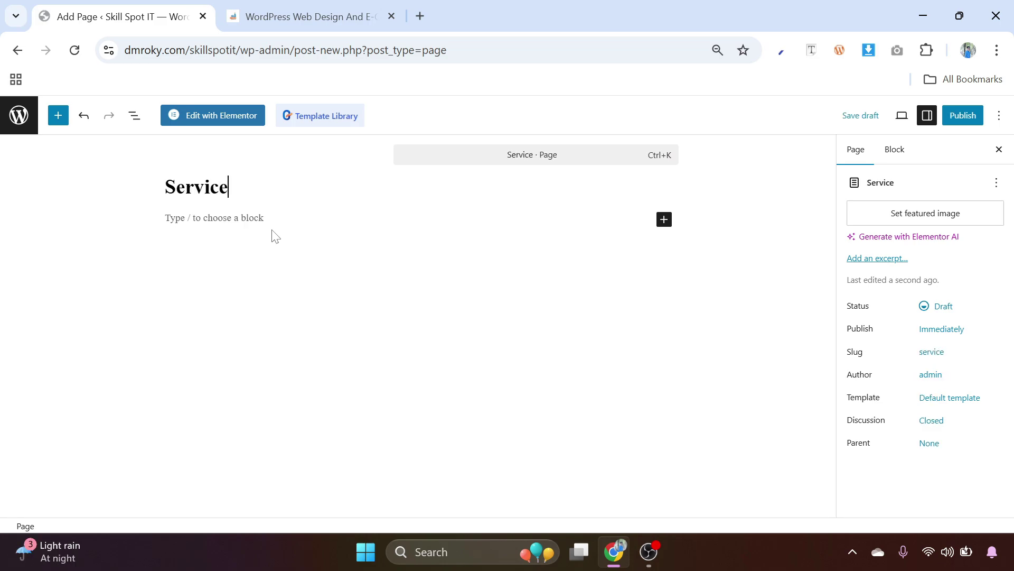
Set the Service page's template to Elementor Full Width and publish the page.
left_click(937, 402)
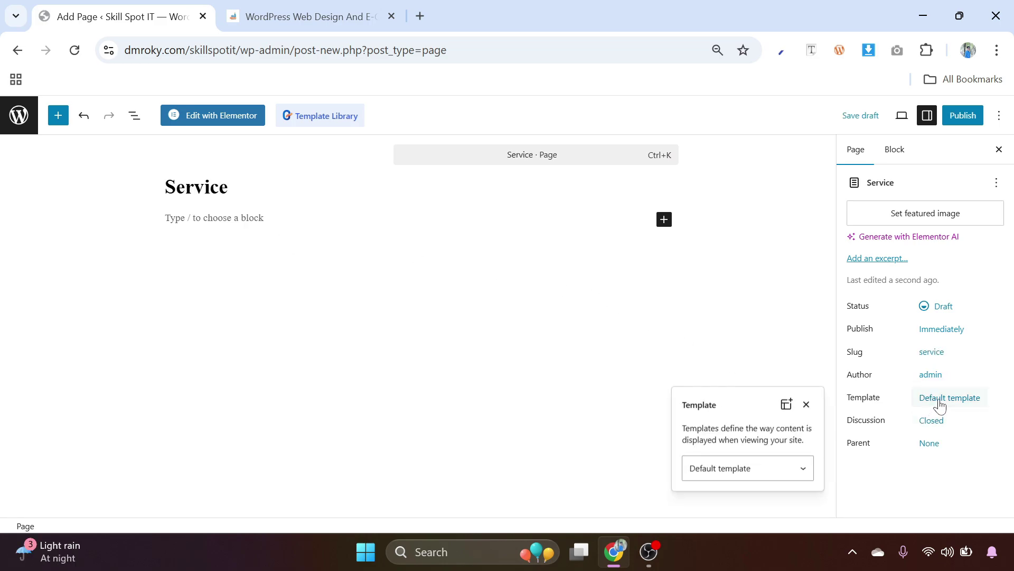
left_click(768, 473)
left_click(766, 426)
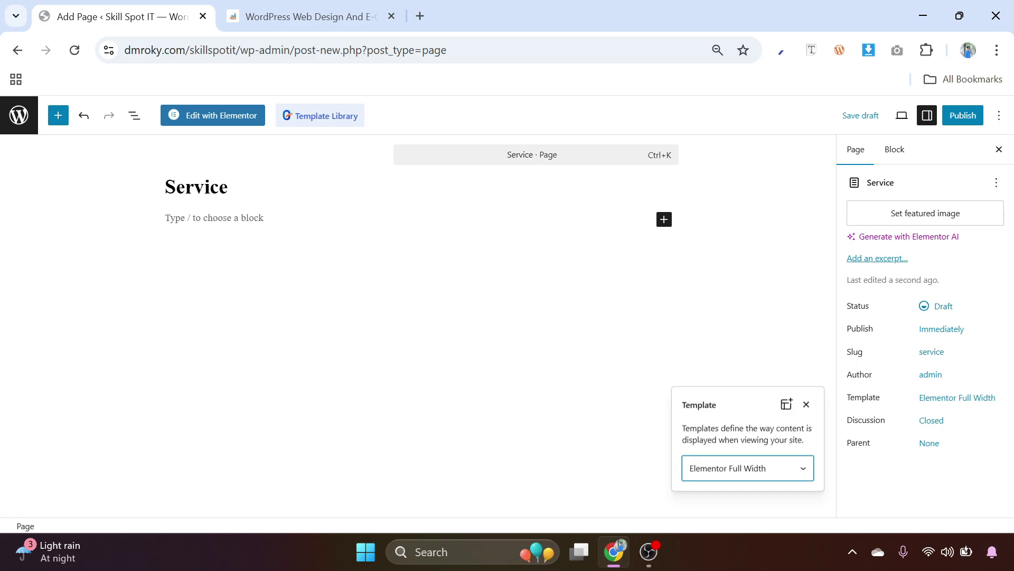
left_click(970, 114)
left_click(971, 115)
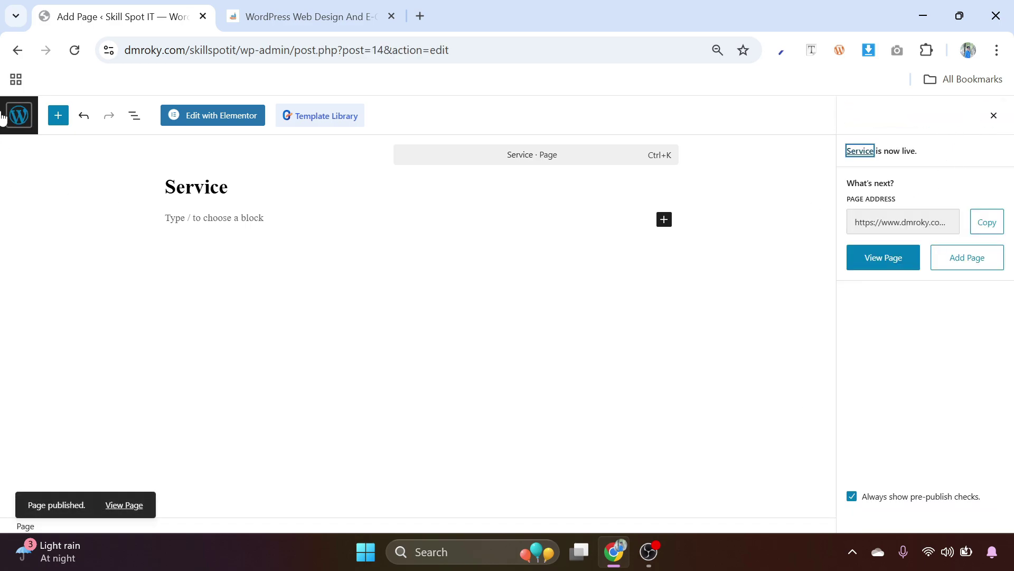
Return to the pages list and add a new page titled "Contact".
left_click(19, 115)
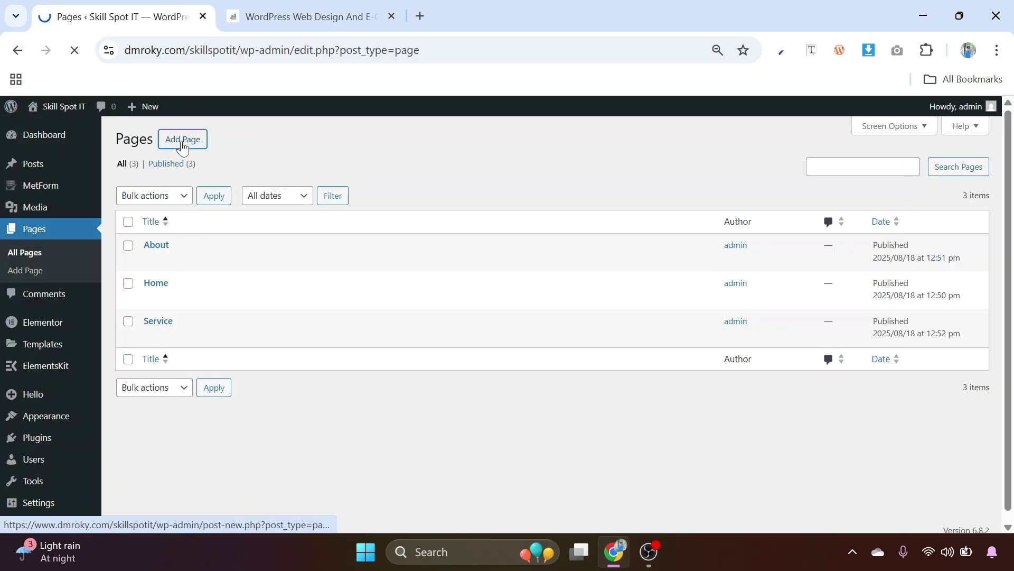
left_click(182, 142)
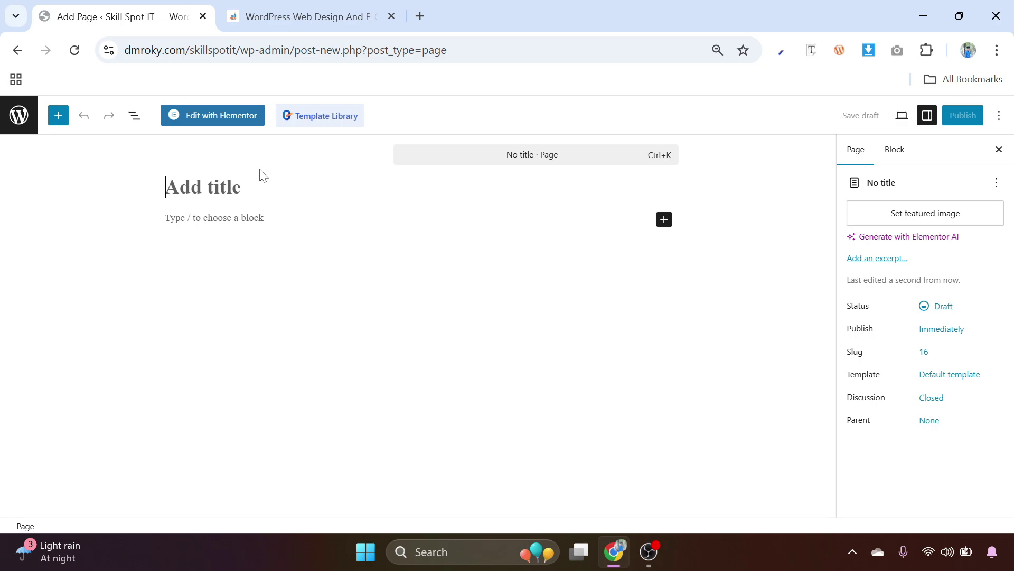
type("Con")
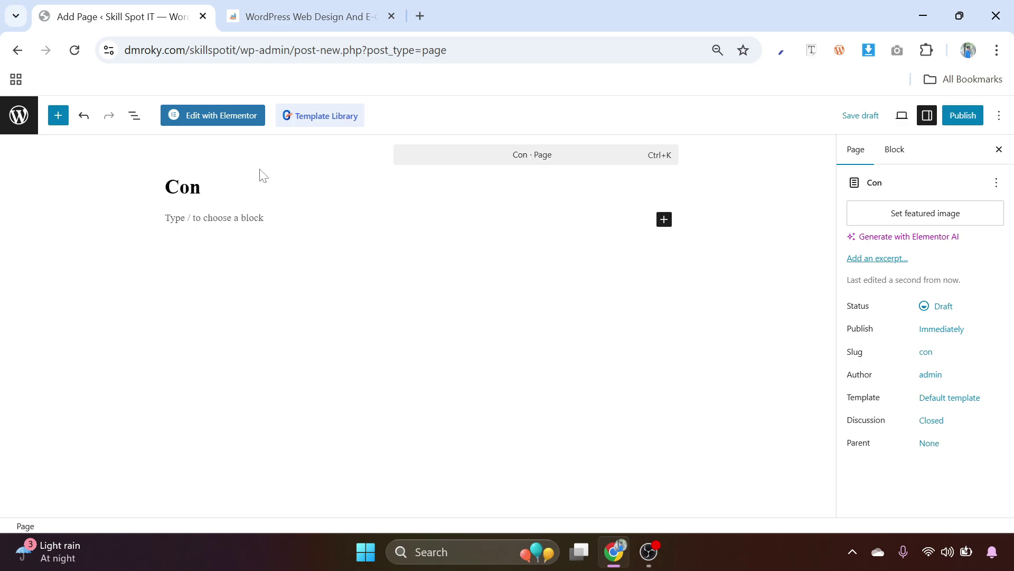
type("tact")
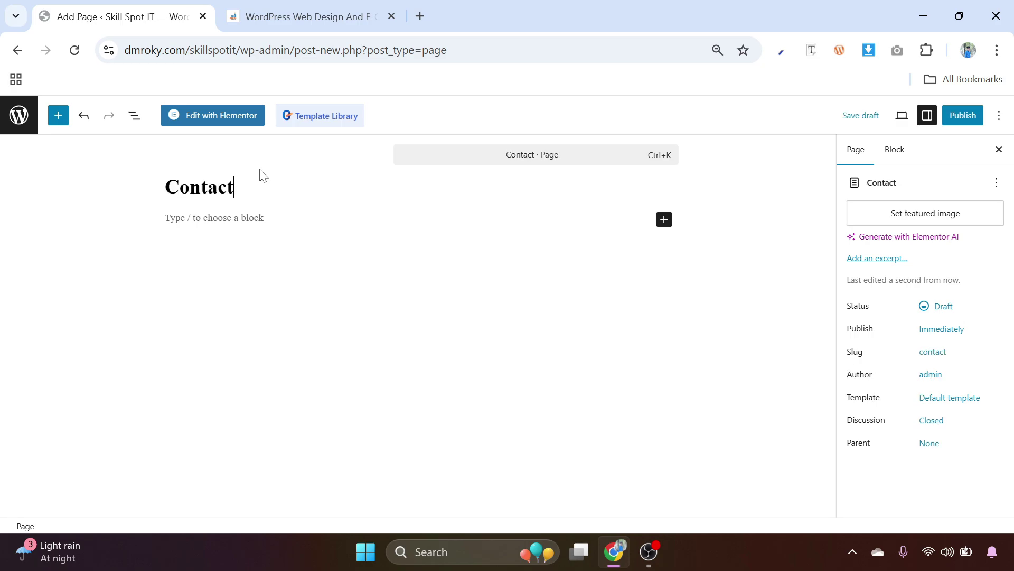
Set the Contact page's template to Elementor Full Width and publish the page.
left_click(951, 397)
left_click(756, 469)
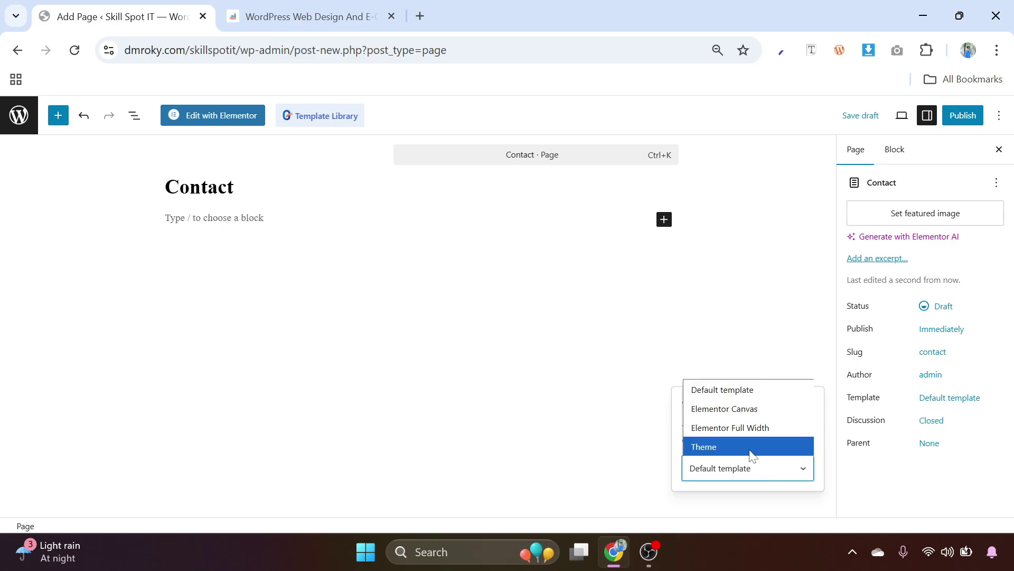
left_click(756, 427)
left_click(965, 116)
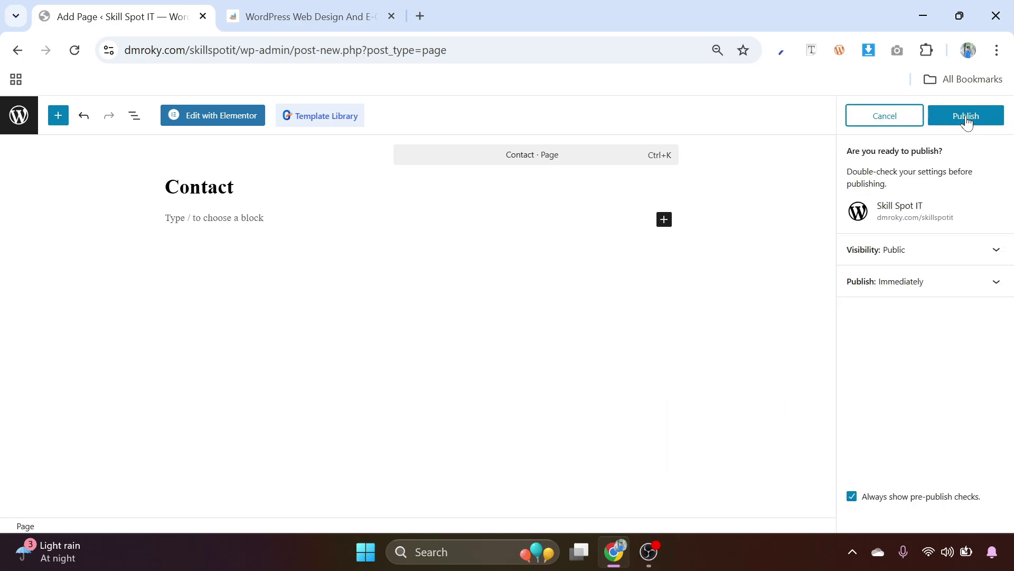
left_click(966, 118)
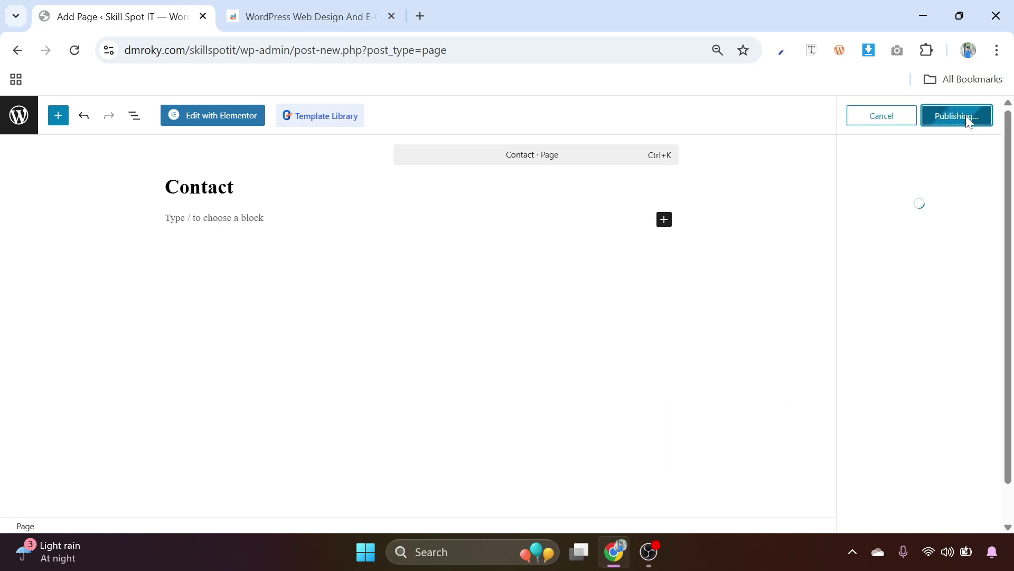
Leave the page editor, open Elementor's settings and dismiss the notice about form emails and spam.
left_click(21, 121)
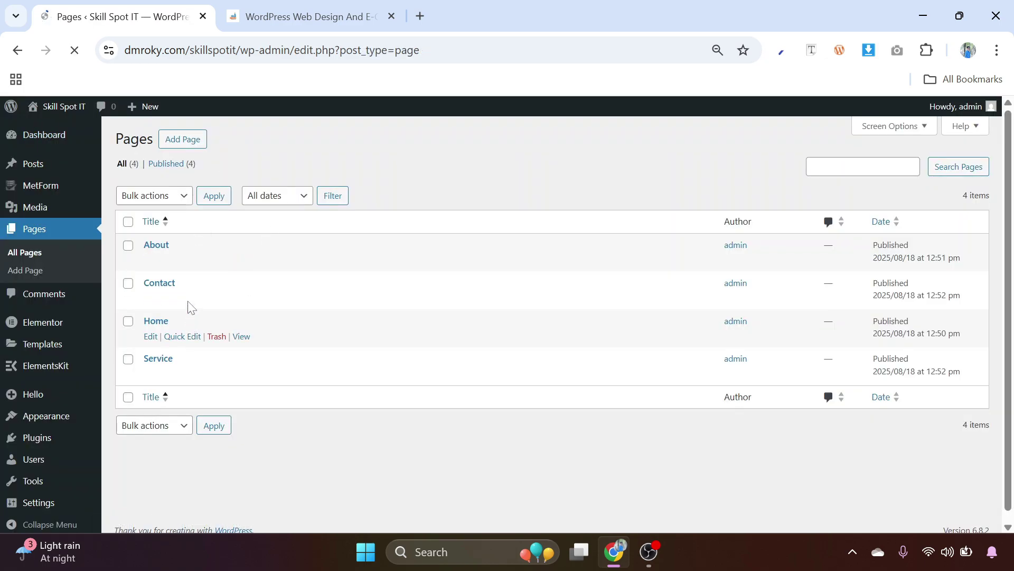
scroll(192, 291, "down", 1)
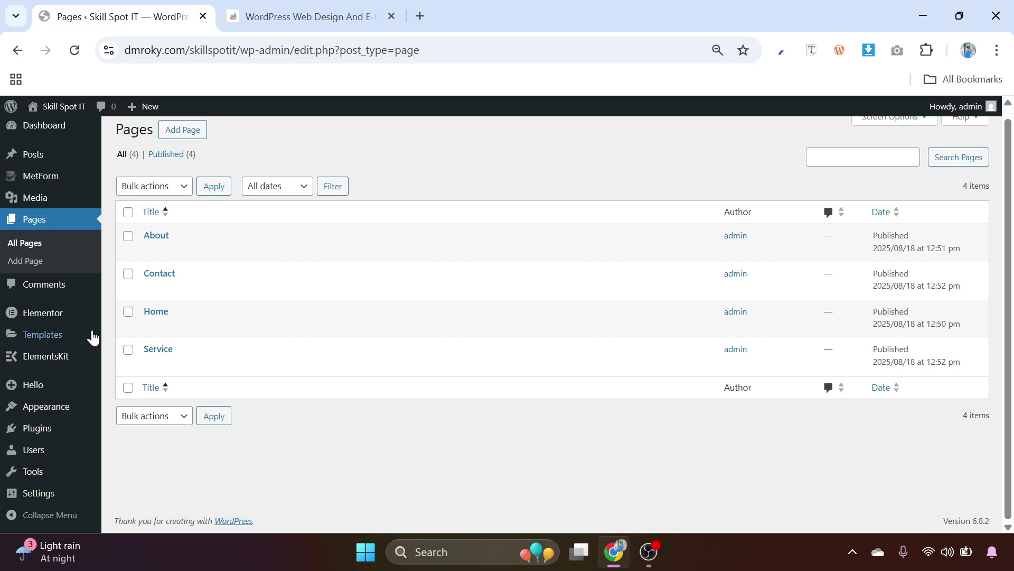
mouse_move(57, 320)
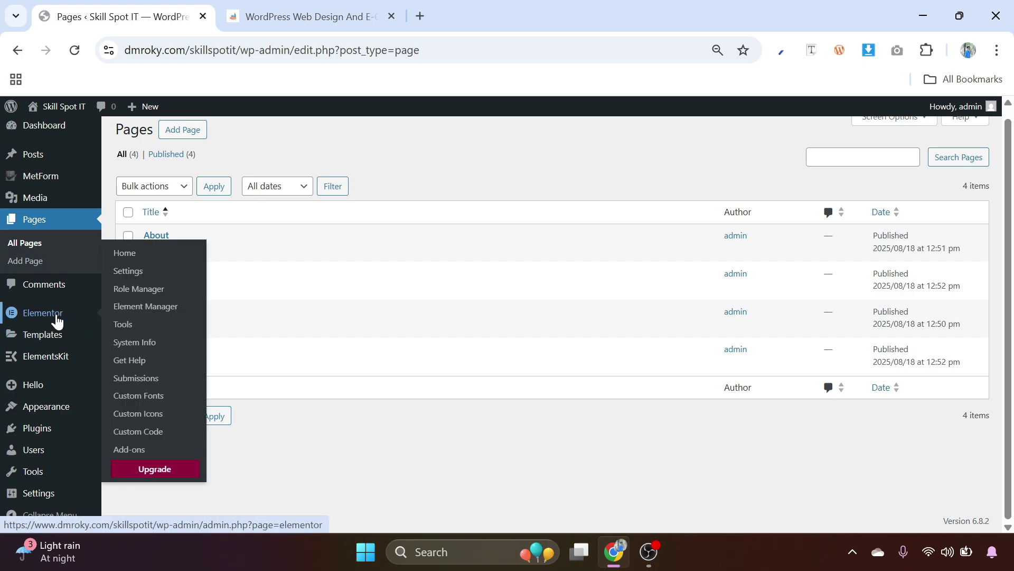
left_click(132, 274)
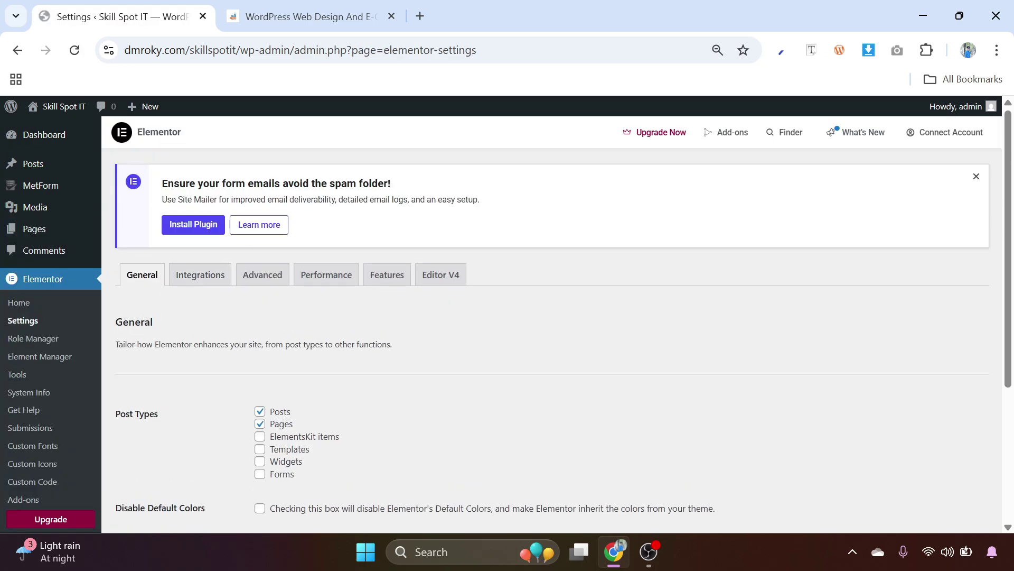
left_click(975, 177)
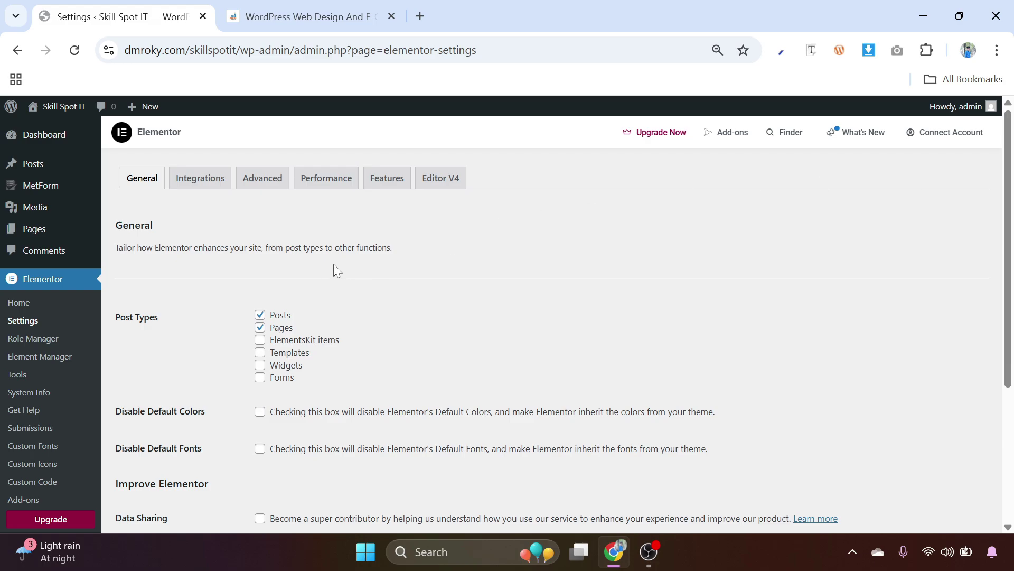
Enable unfiltered file uploads in Elementor's advanced settings and save the changes.
left_click(257, 182)
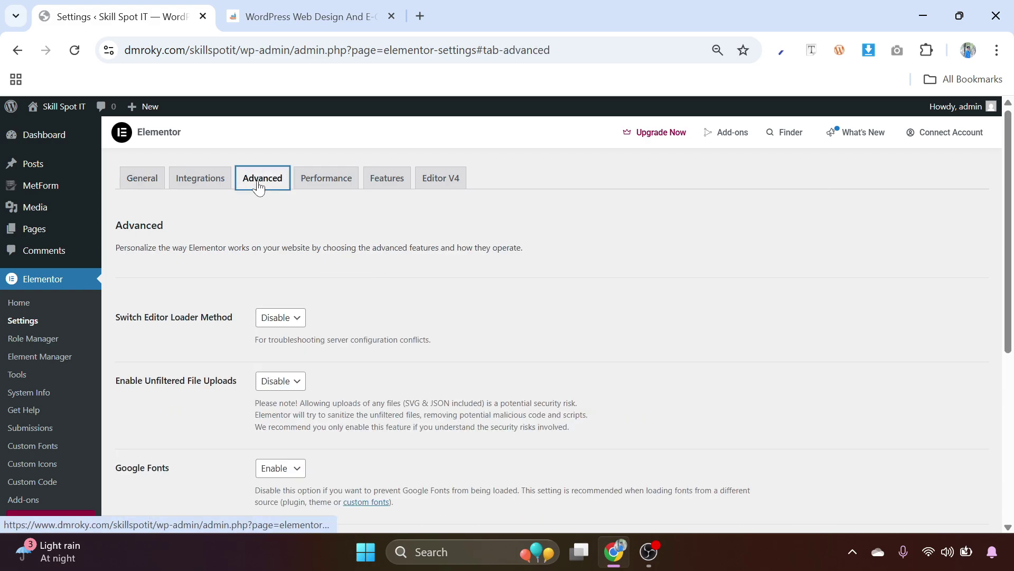
scroll(236, 289, "down", 2)
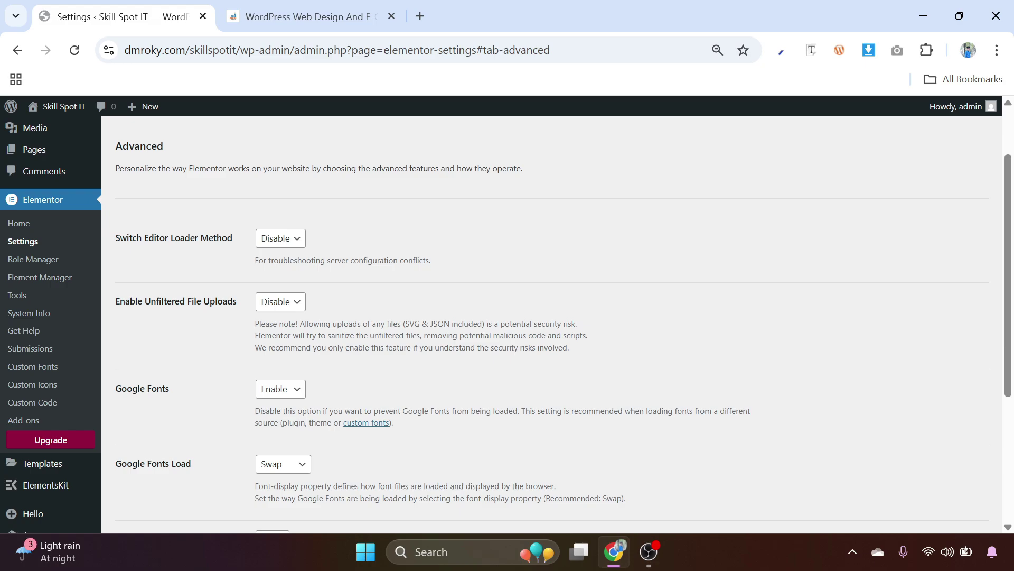
left_click(280, 301)
left_click(272, 335)
scroll(177, 335, "down", 5)
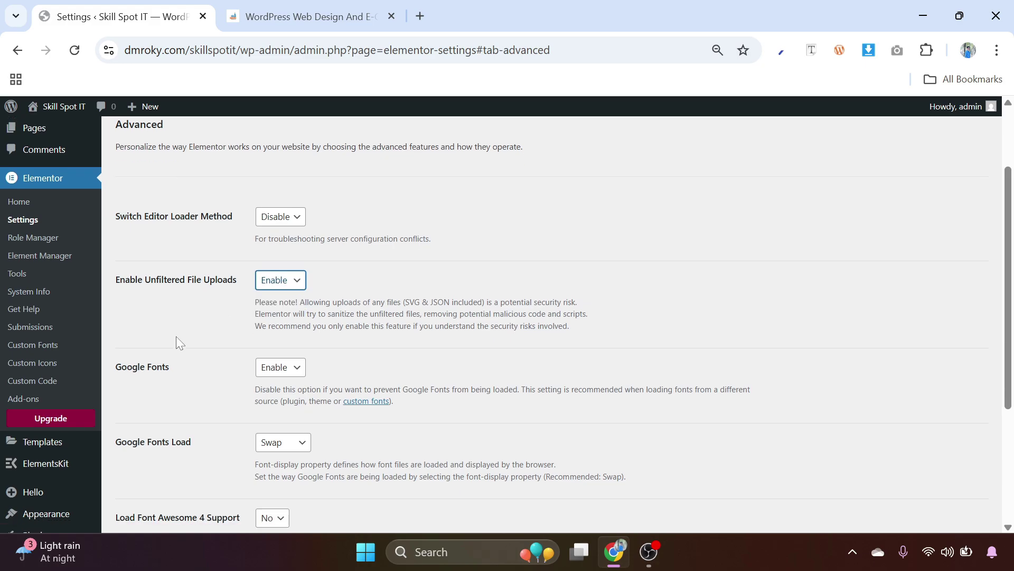
left_click(154, 464)
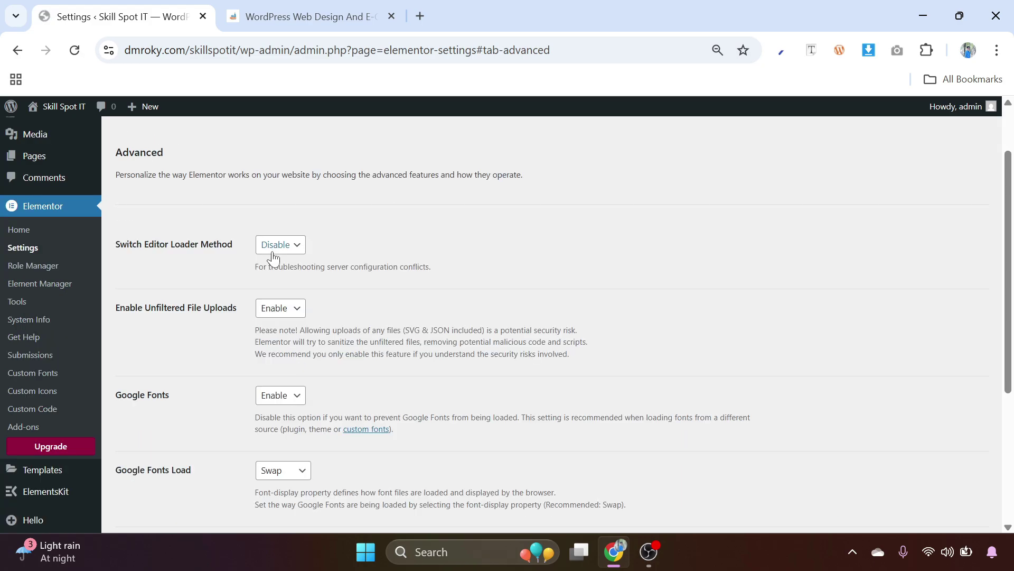
scroll(339, 229, "up", 2)
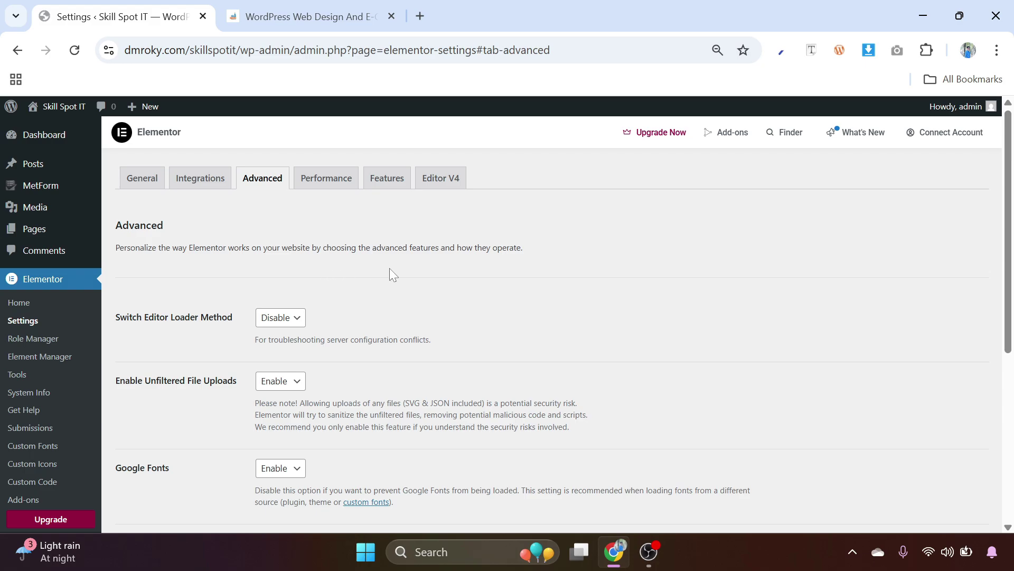
scroll(208, 280, "down", 5)
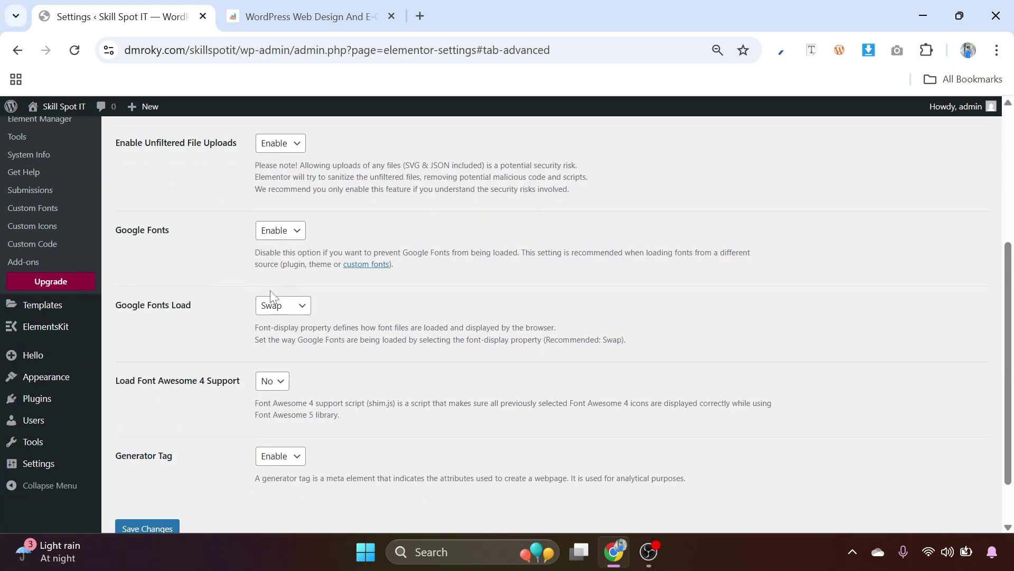
Create a navigation menu named "Primary Menu" assigned to the Header location, and list all pages available for it.
mouse_move(54, 379)
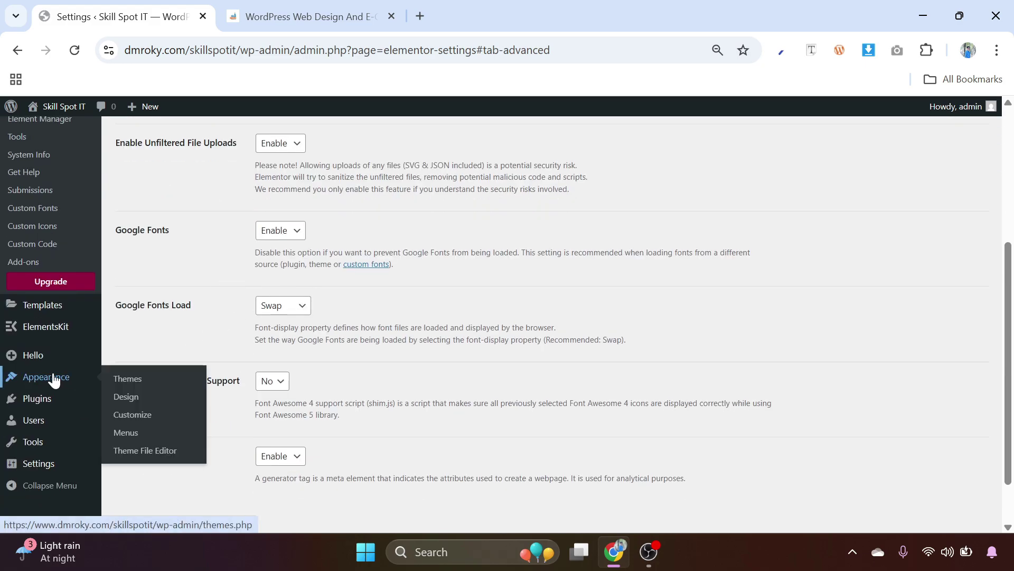
left_click(126, 433)
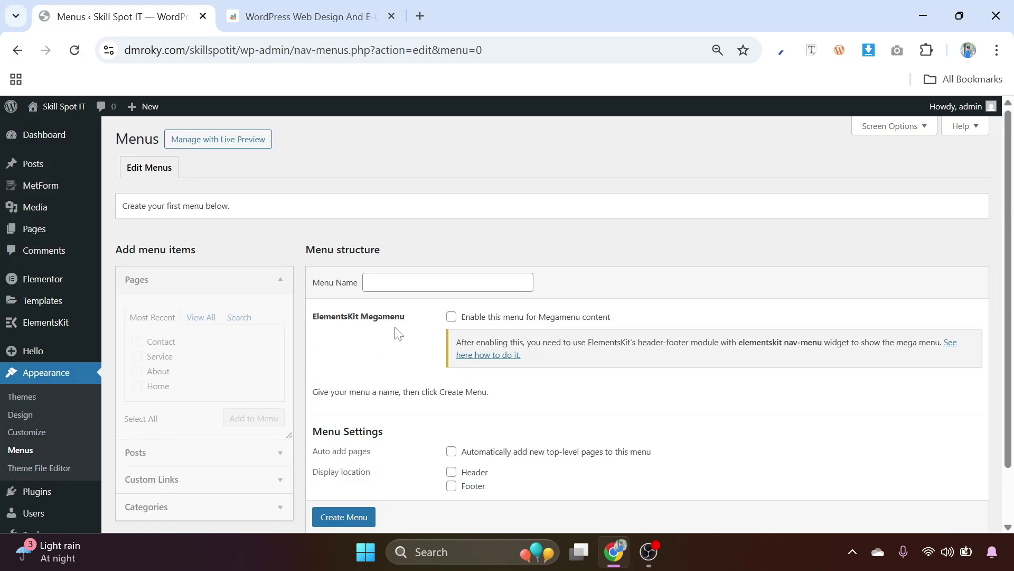
left_click(448, 282)
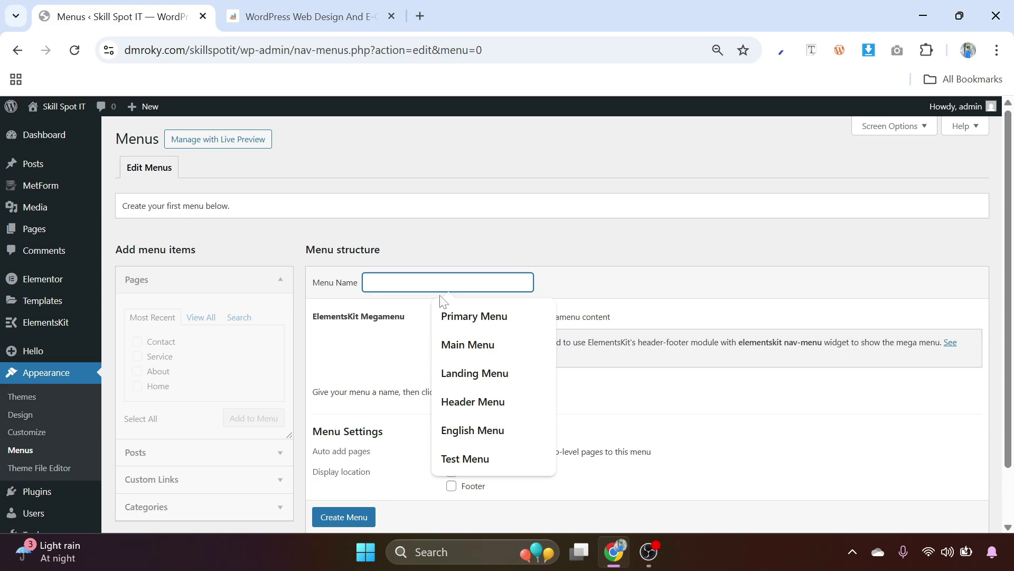
left_click(474, 316)
scroll(435, 346, "down", 2)
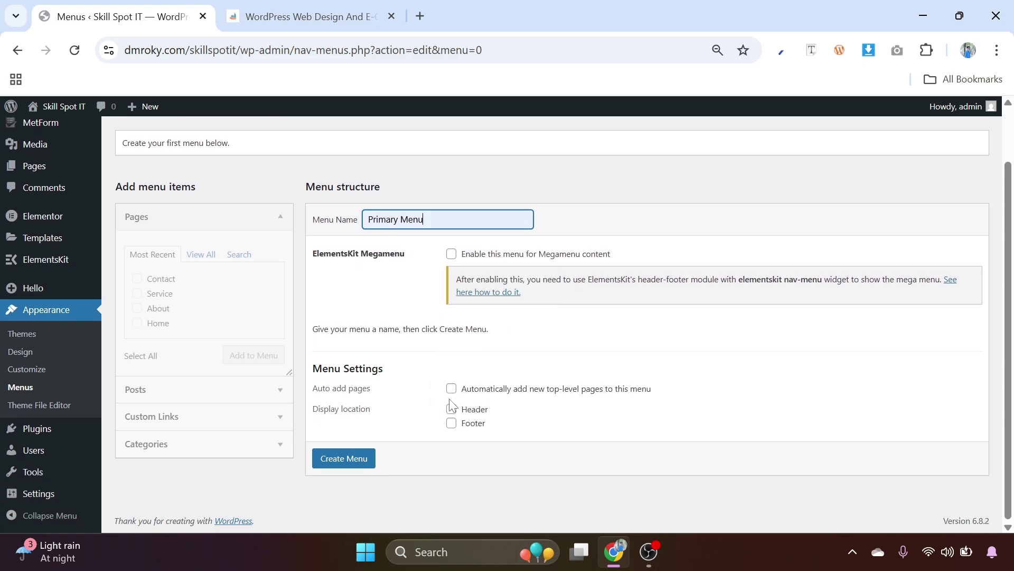
left_click(452, 411)
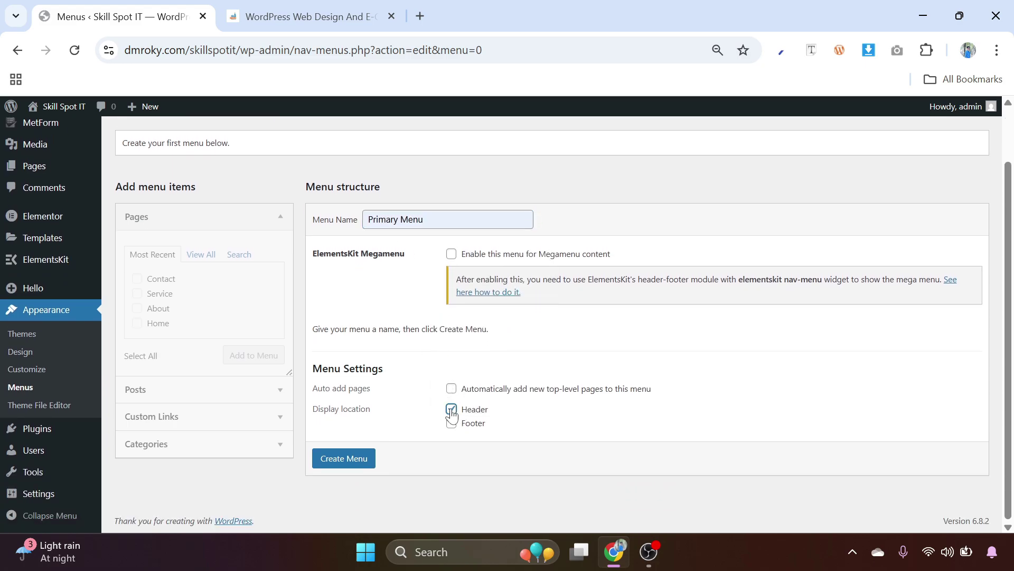
left_click(343, 459)
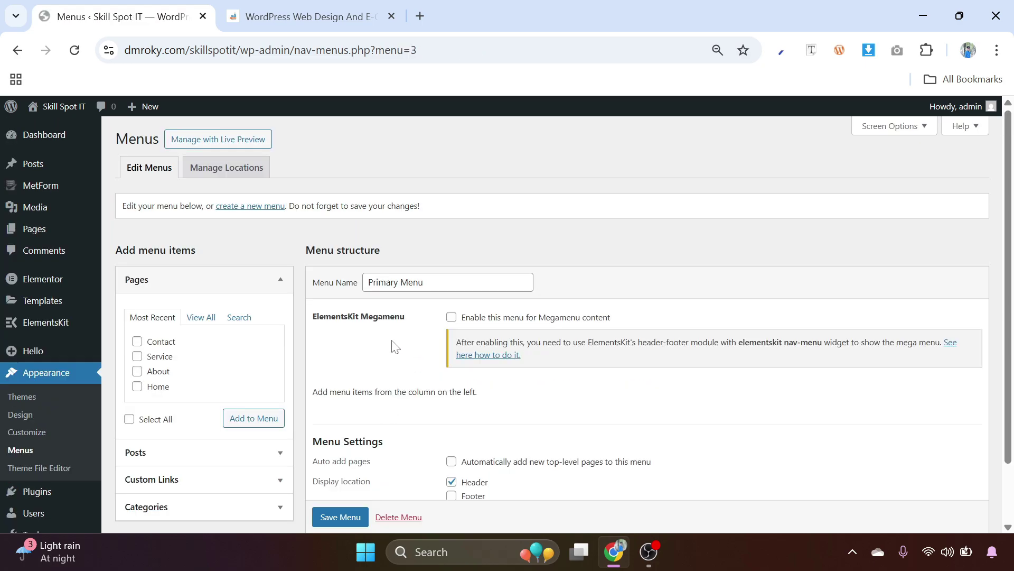
left_click(203, 318)
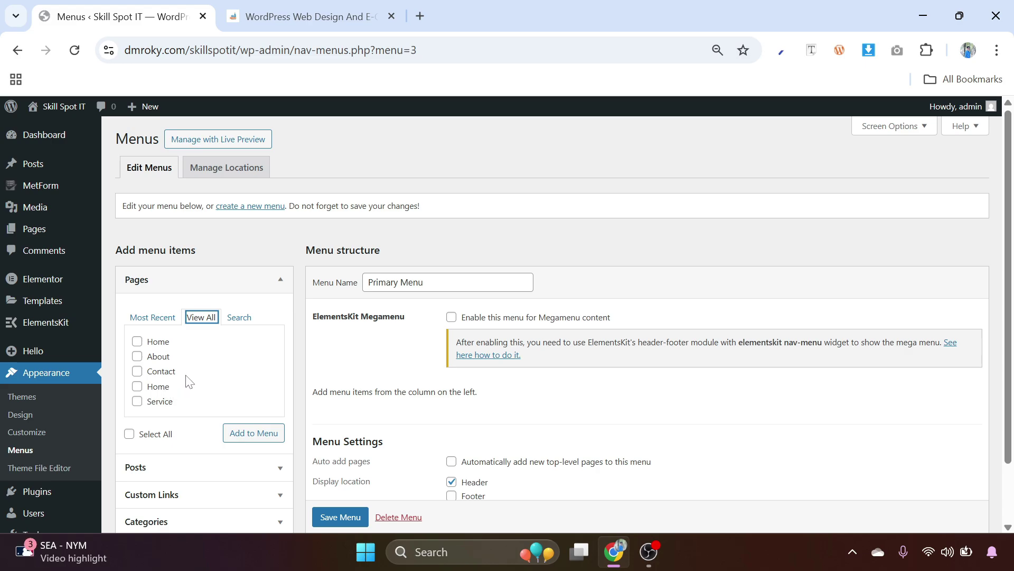
scroll(174, 375, "down", 2)
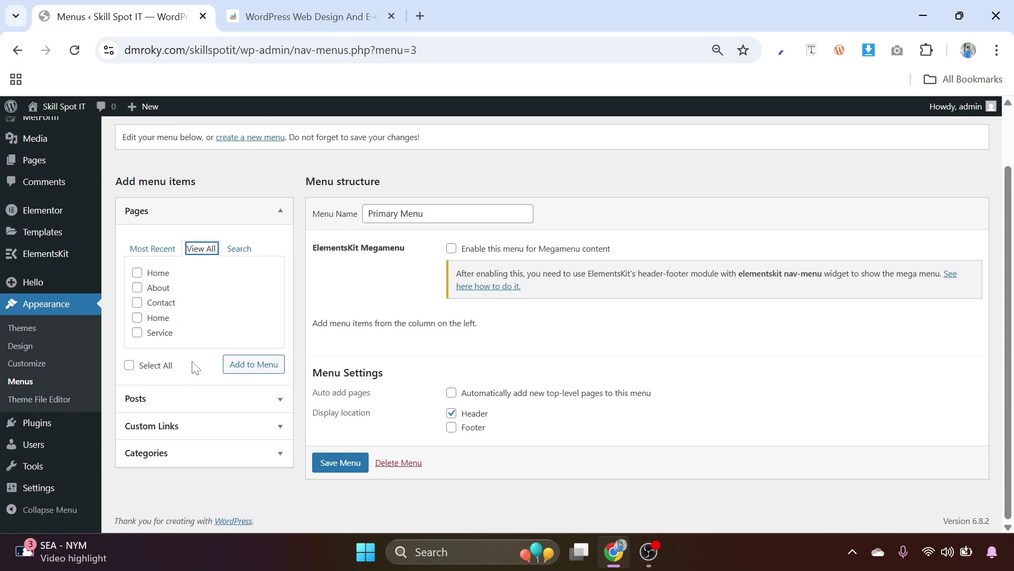
In the reading settings, make the homepage display the static page Home and save the changes.
mouse_move(40, 486)
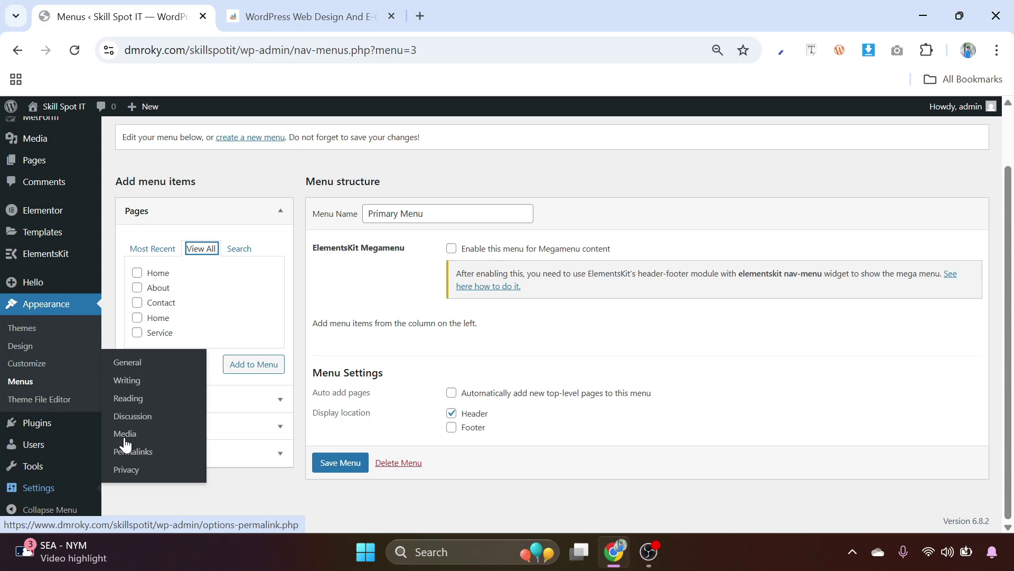
left_click(136, 404)
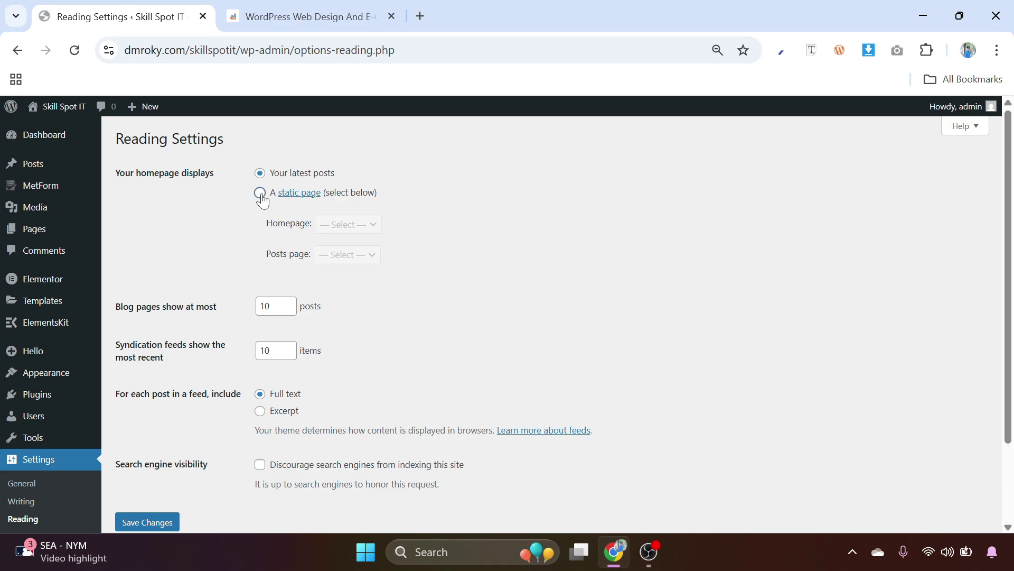
left_click(261, 194)
left_click(347, 230)
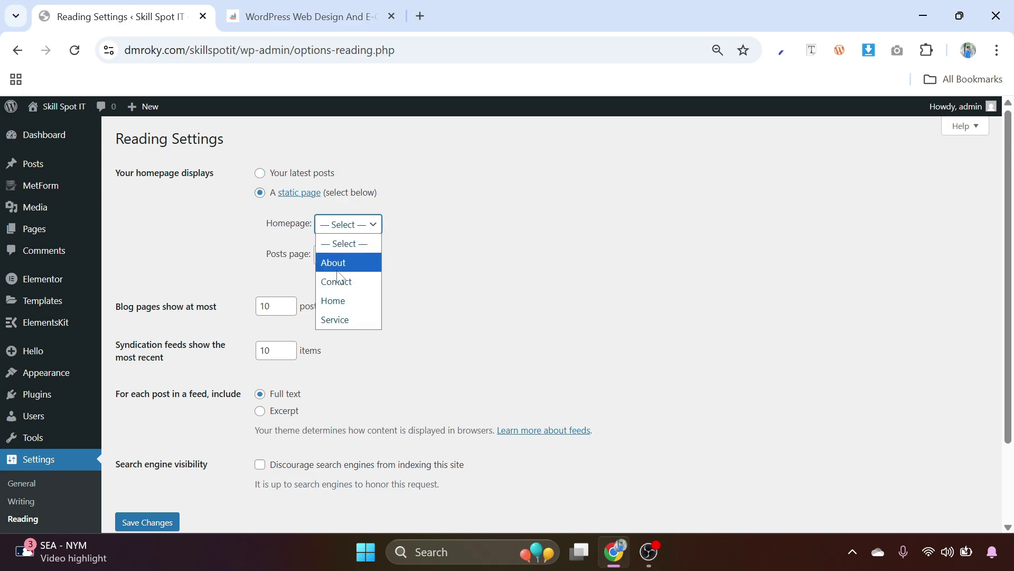
left_click(338, 302)
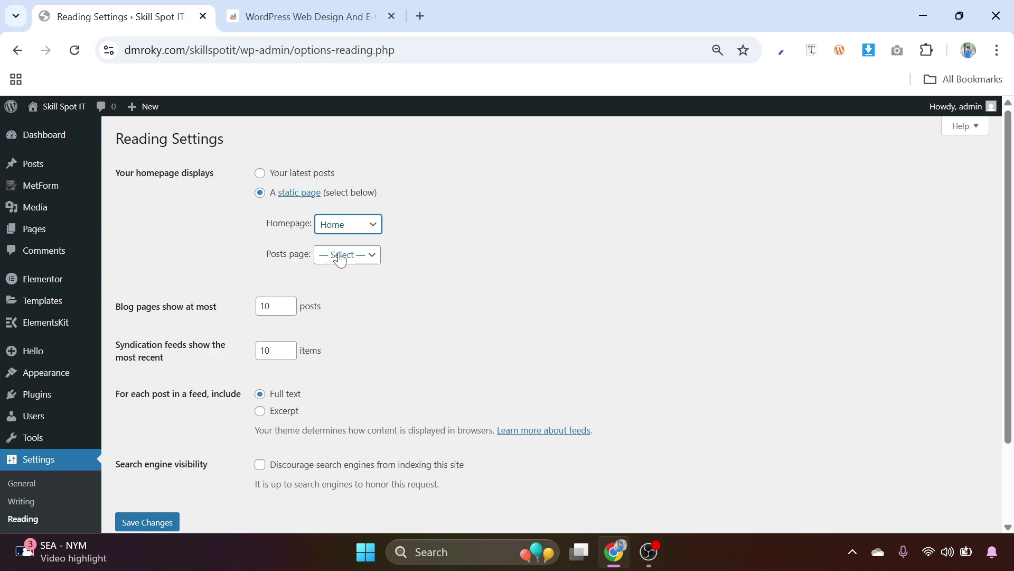
scroll(317, 264, "down", 2)
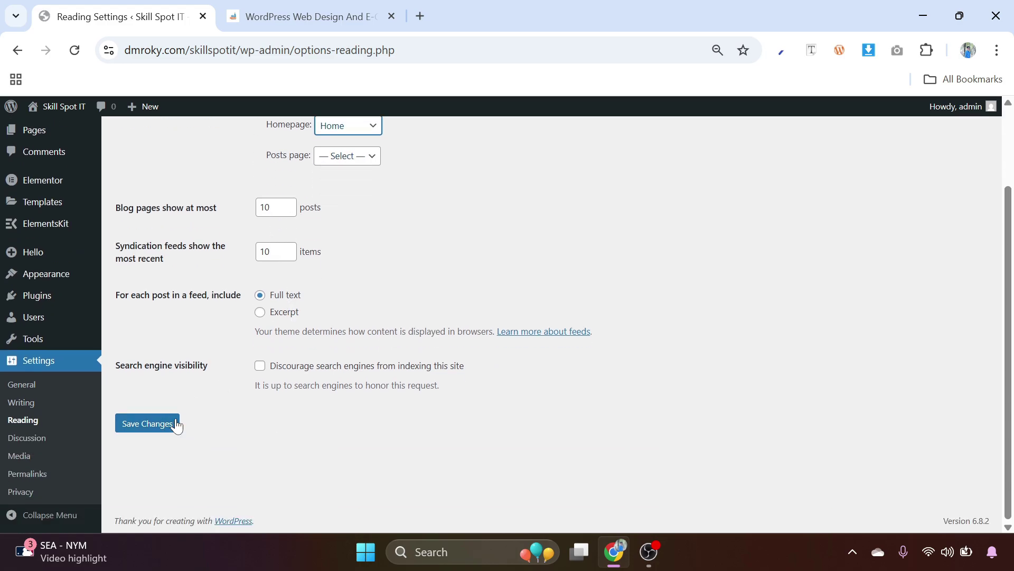
left_click(168, 423)
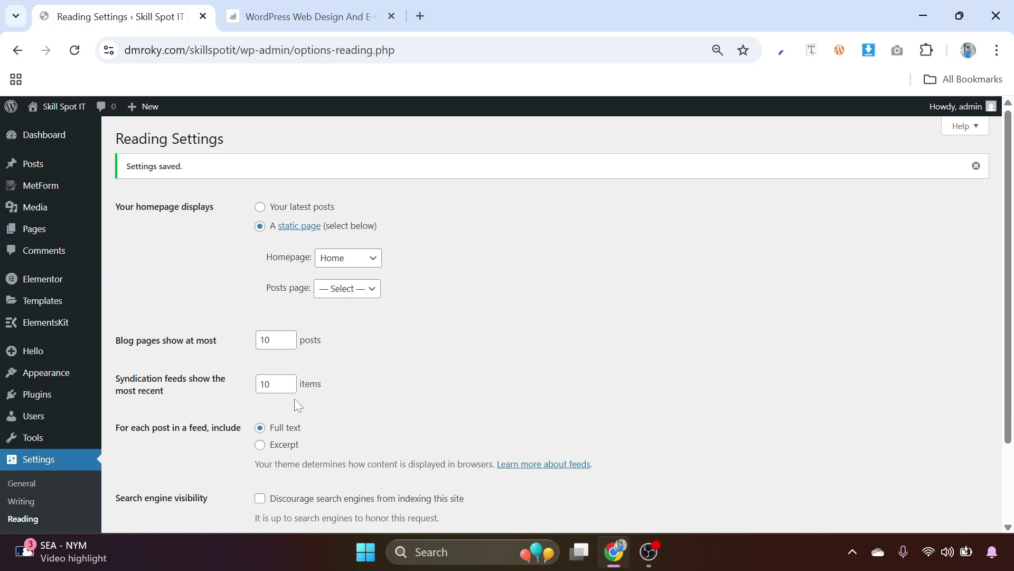
Return to the menu editor and add the Home, About, Contact and Service pages to Primary Menu.
mouse_move(52, 376)
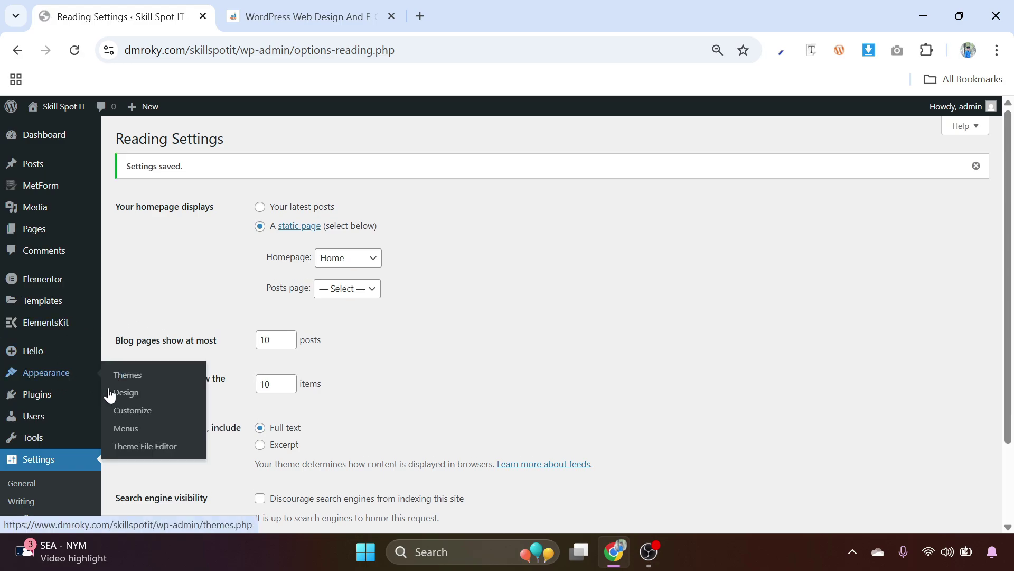
left_click(124, 429)
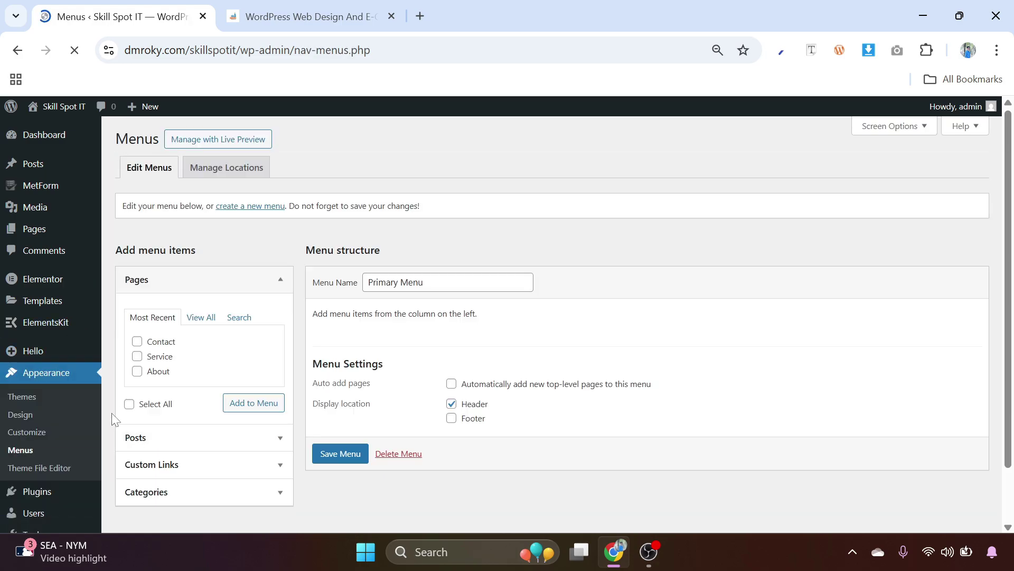
left_click(200, 317)
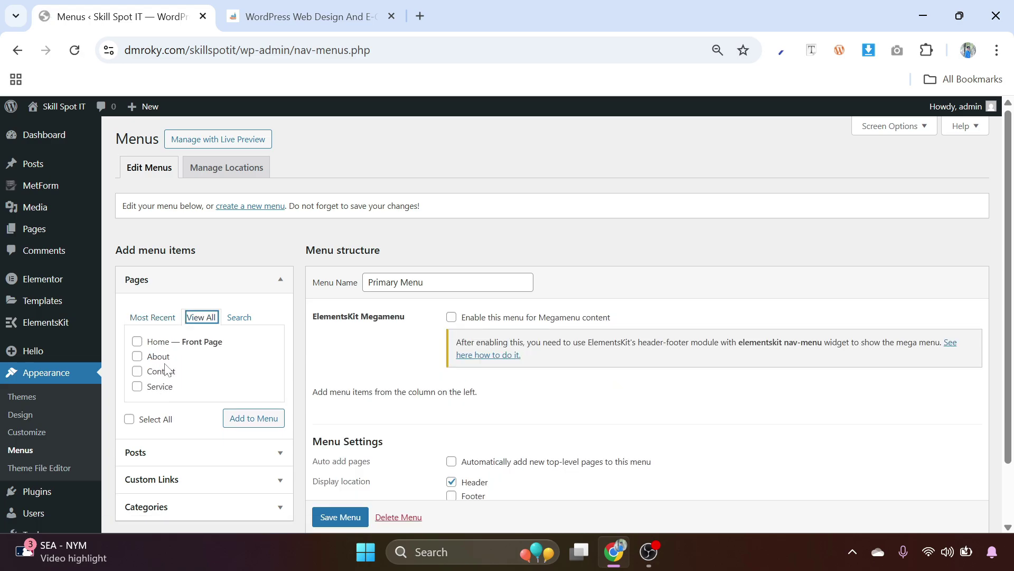
left_click(137, 342)
left_click(137, 357)
left_click(138, 371)
left_click(138, 388)
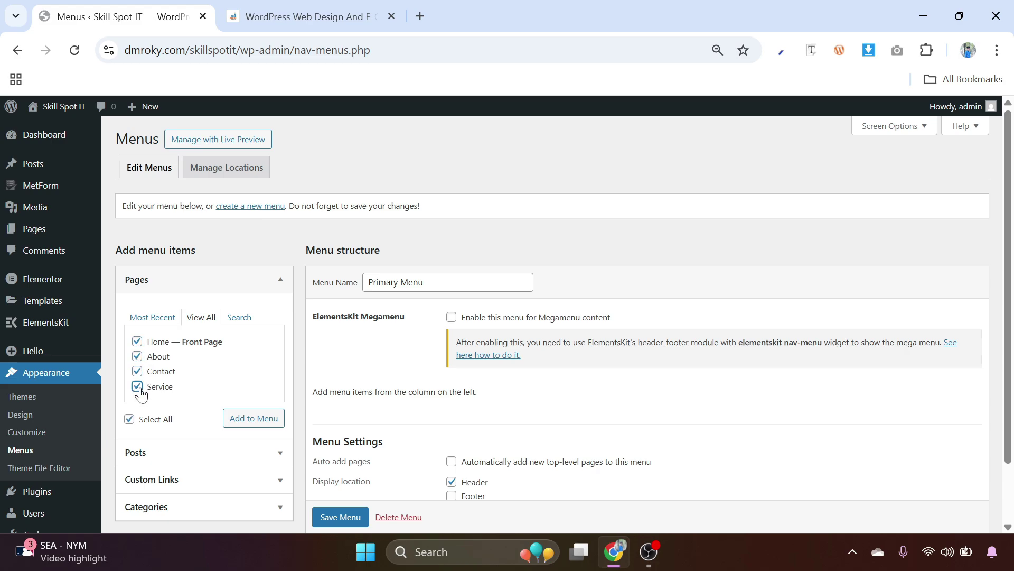
left_click(247, 420)
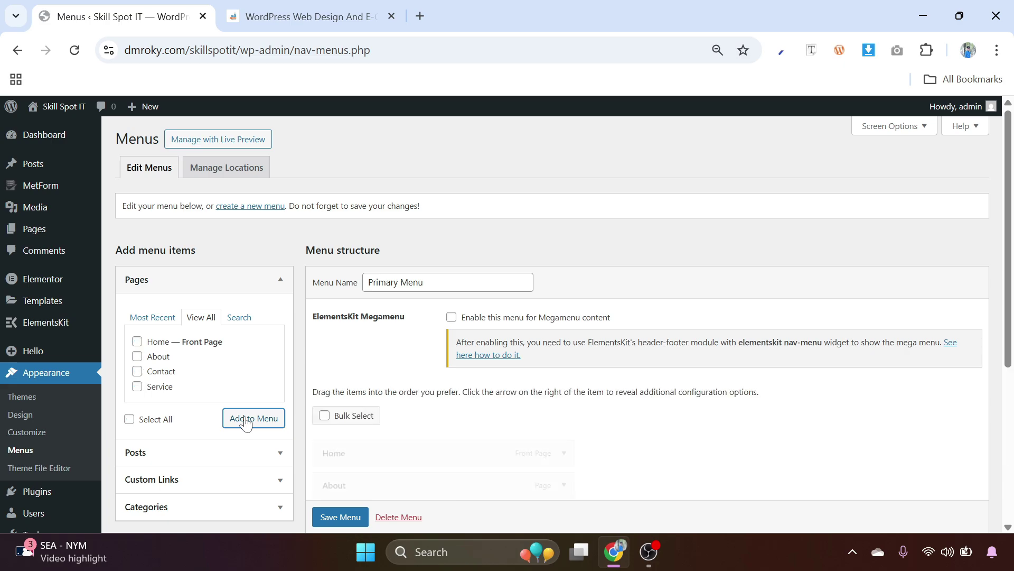
Move the Contact item below Service in Primary Menu and save the menu.
scroll(465, 391, "down", 3)
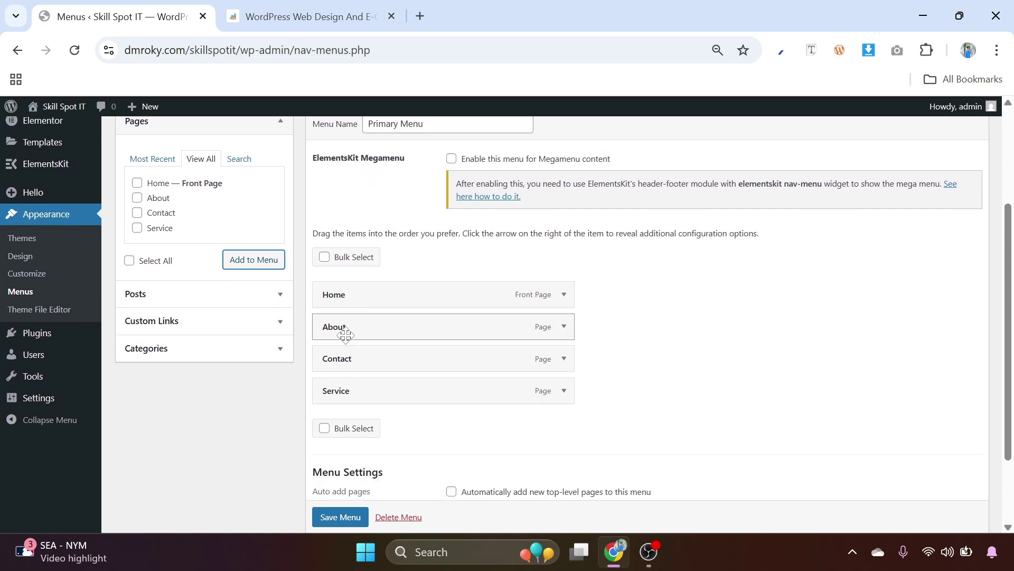
left_click_drag(359, 366, 358, 398)
scroll(442, 370, "down", 1)
scroll(443, 370, "down", 3)
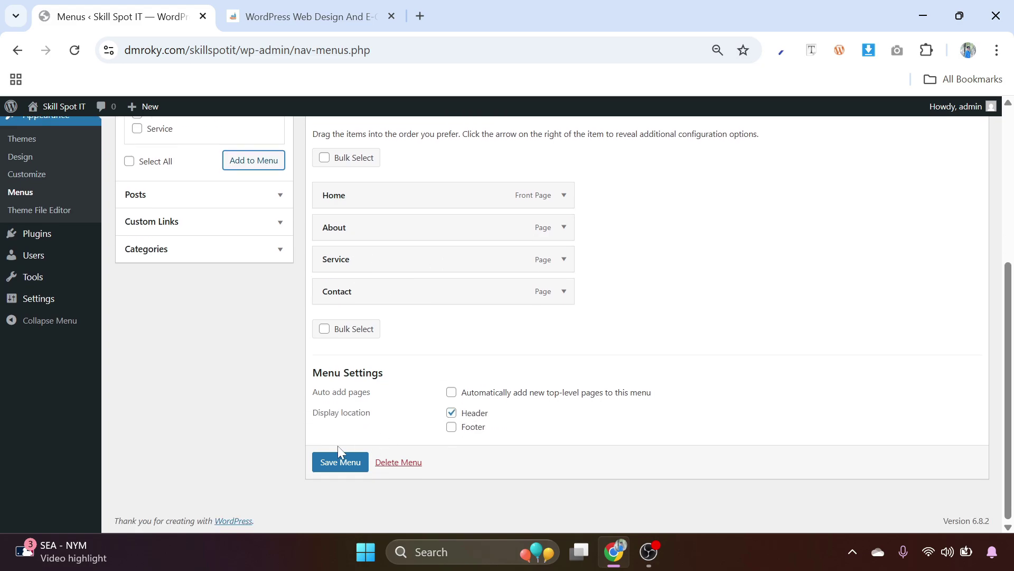
left_click(337, 461)
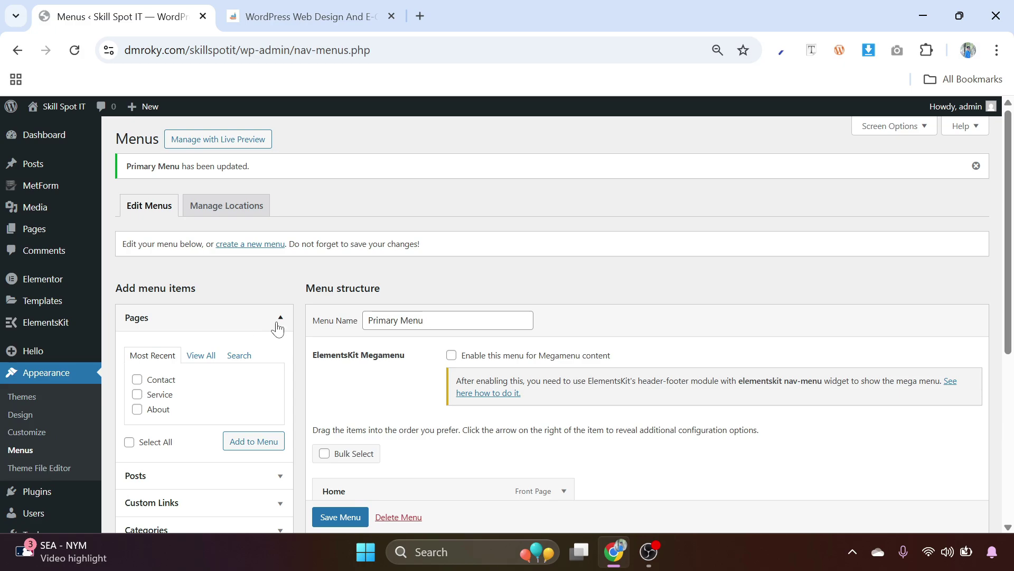
Open the Home page from the pages list in a new tab for editing with Elementor, dismissing the AI notification.
mouse_move(37, 235)
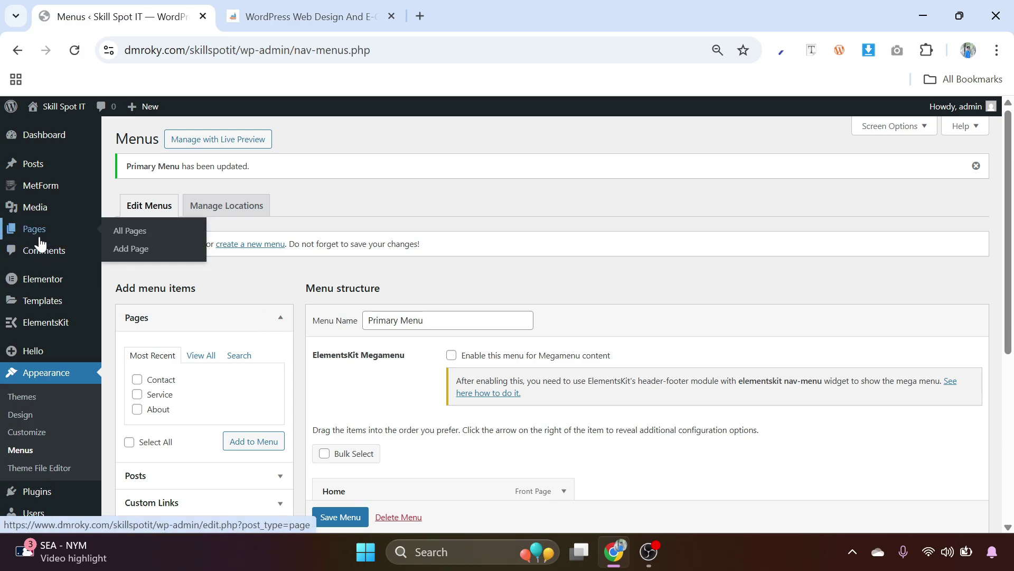
left_click(139, 236)
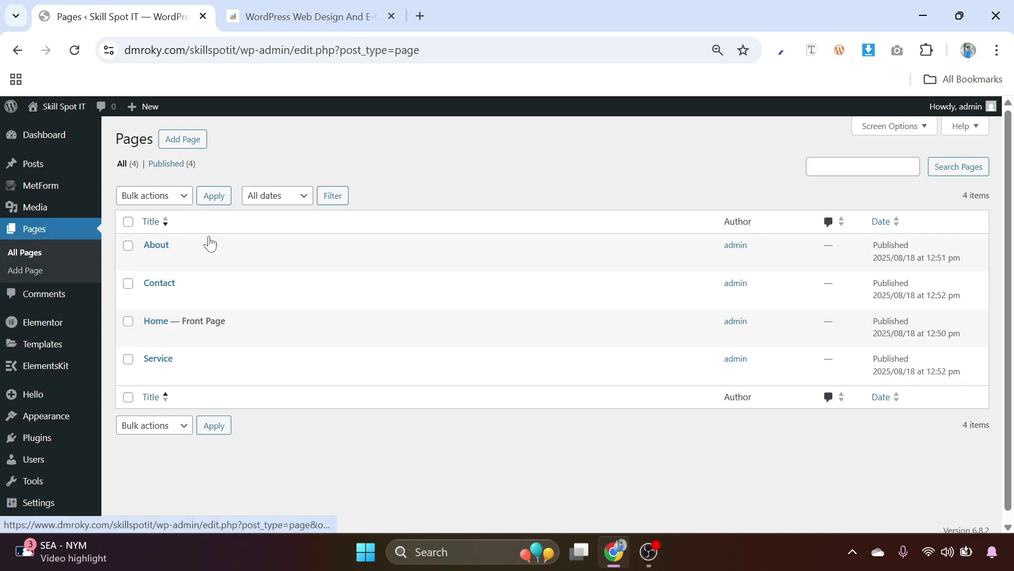
right_click(148, 341)
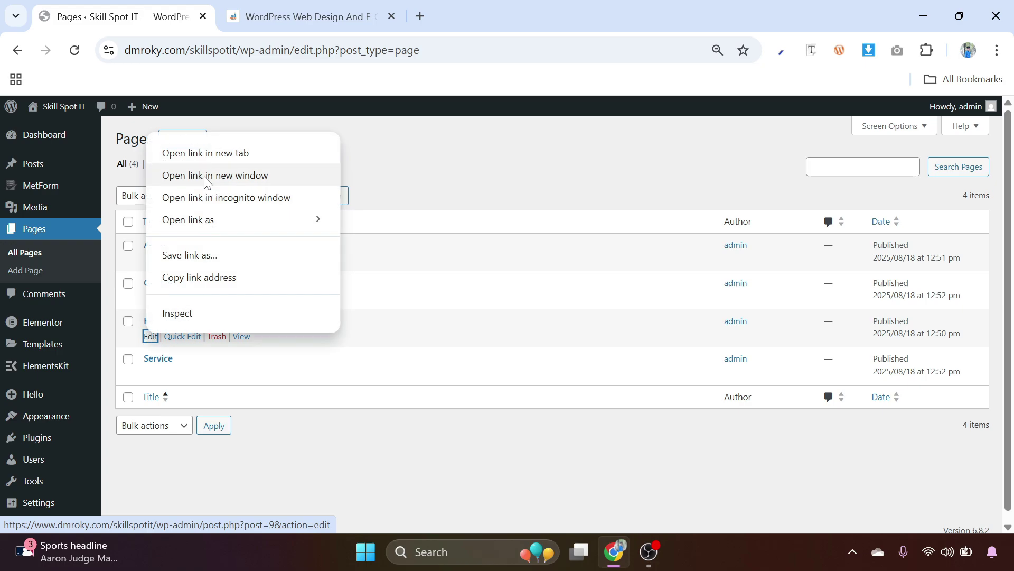
left_click(212, 152)
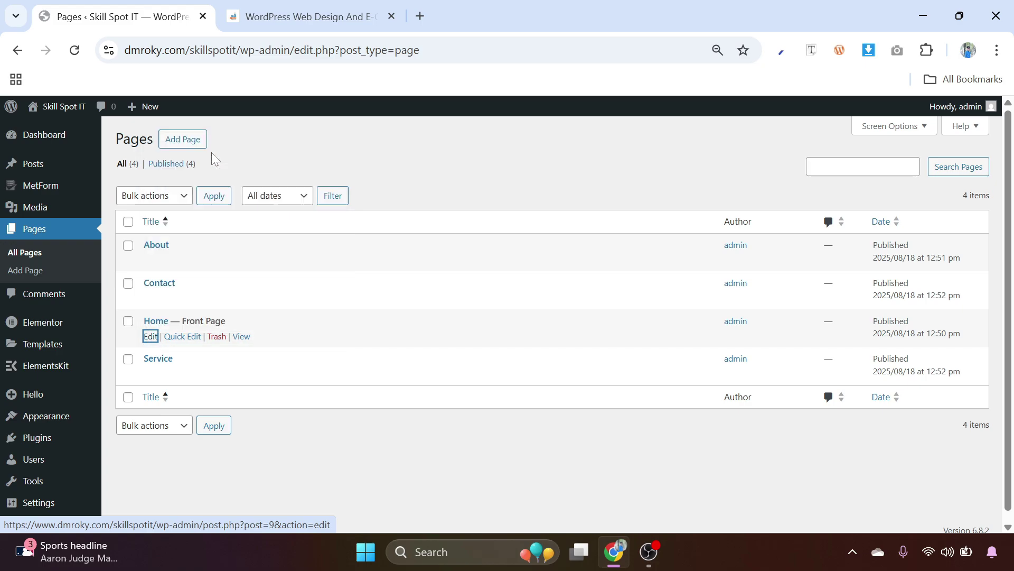
left_click(301, 8)
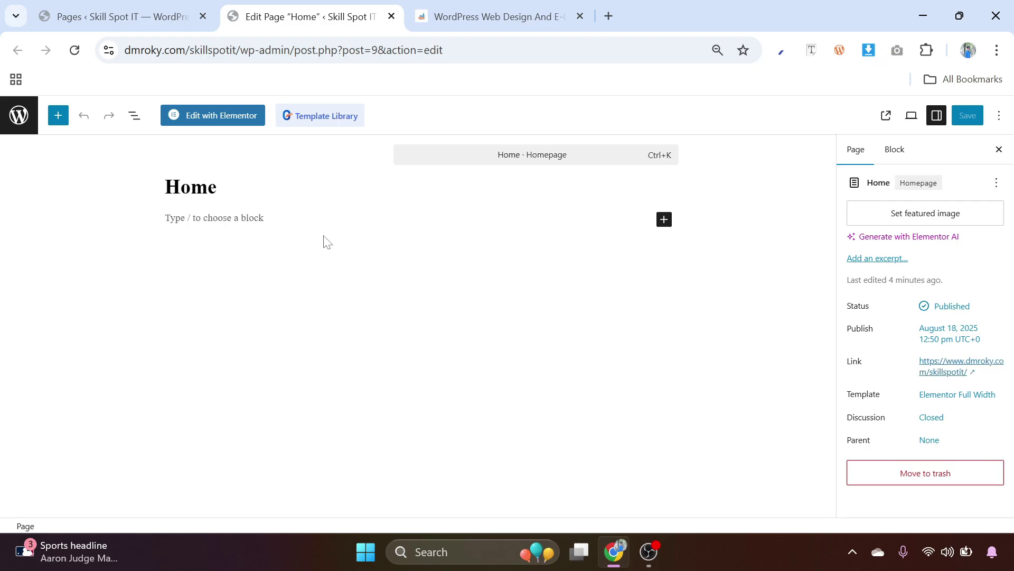
left_click(221, 118)
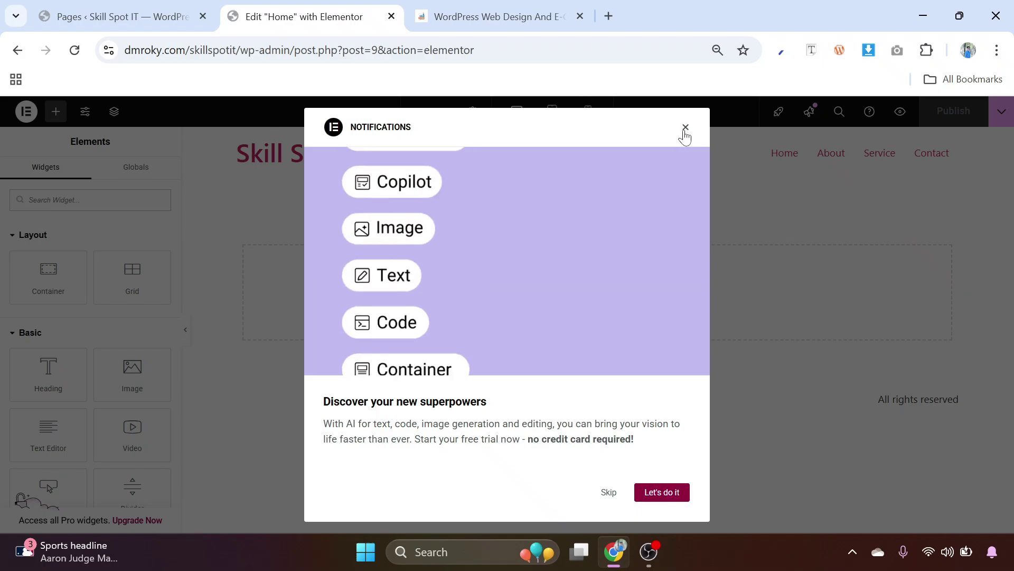
left_click(685, 128)
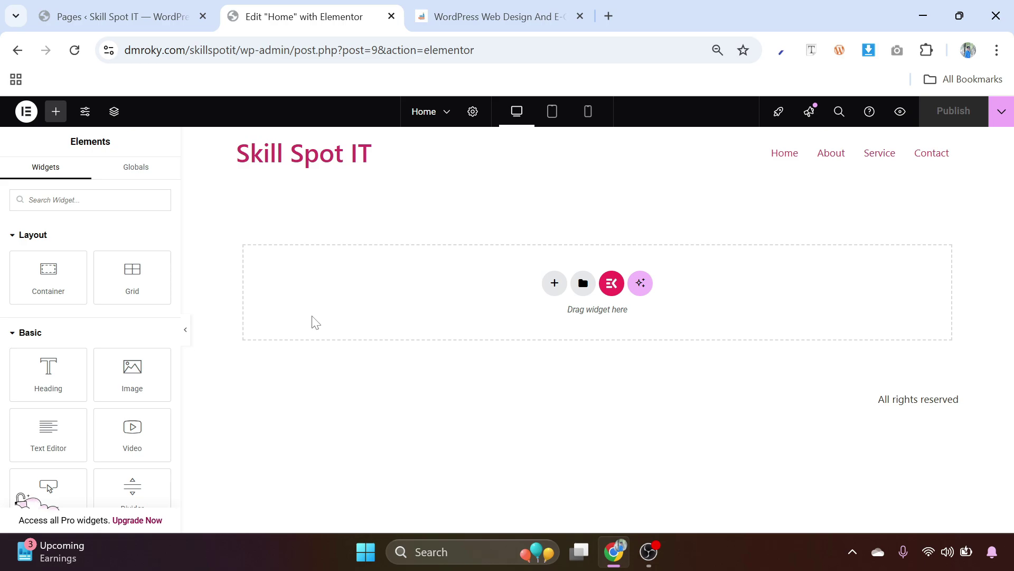
In Elementor's global colors, rename the Primary system color to "Heading" and set it to #000000.
left_click(85, 117)
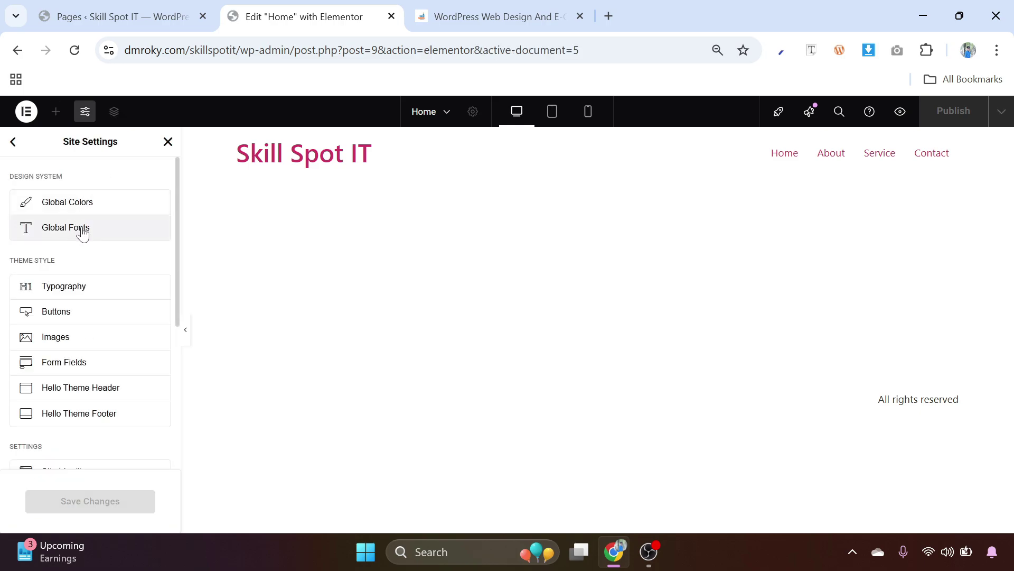
left_click(71, 206)
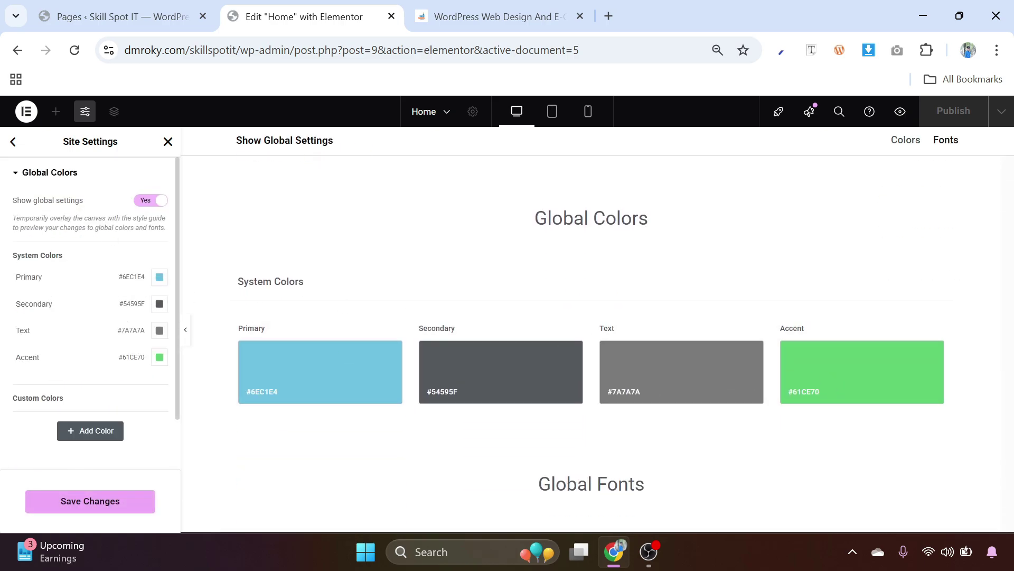
double_click(21, 276)
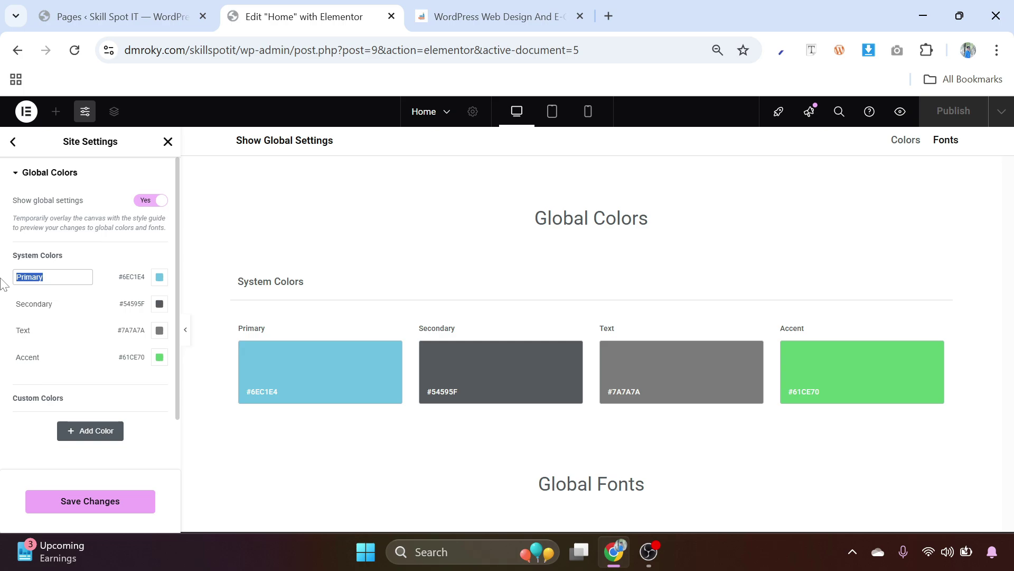
type("Heading")
left_click(160, 277)
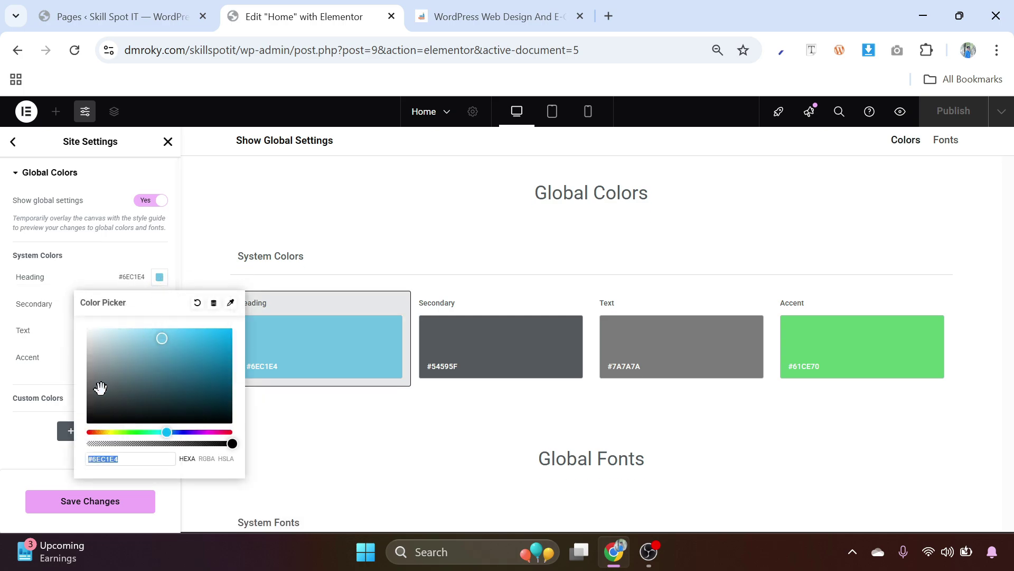
type("#242424")
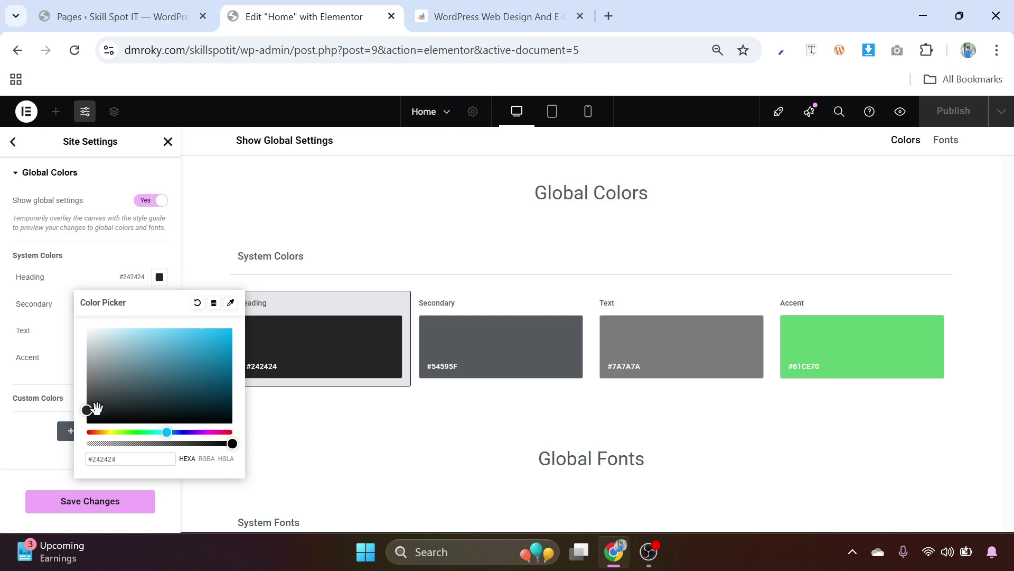
left_click_drag(84, 410, 79, 431)
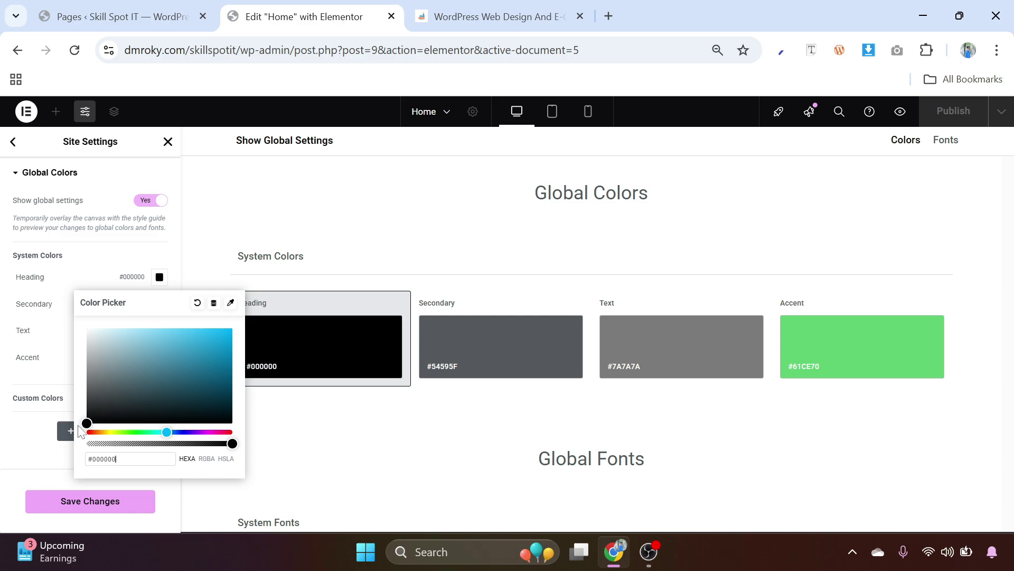
Set the Heading system color to #181818 and rename the Secondary system color to "Sub-Heading".
left_click_drag(82, 431, 82, 414)
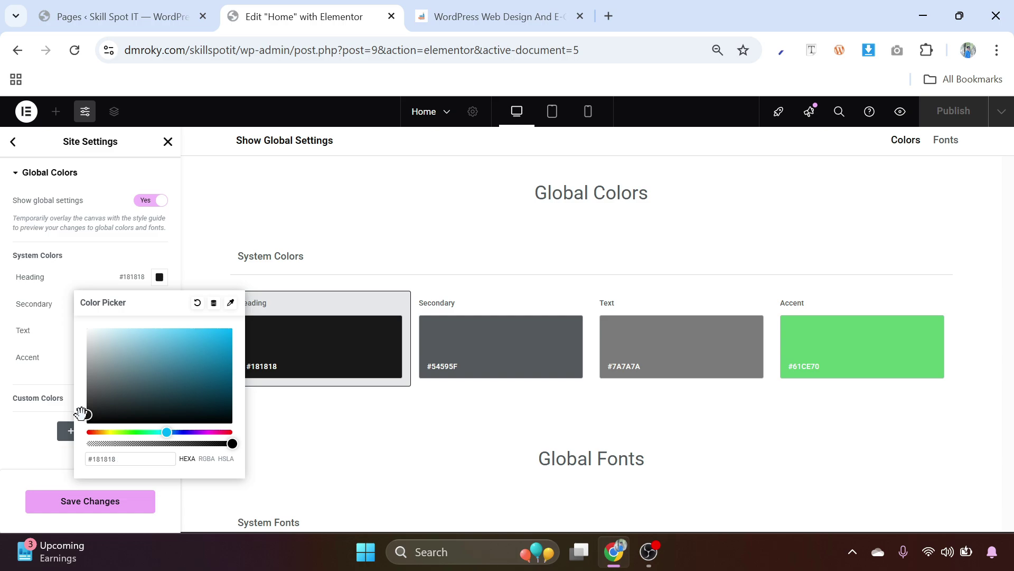
left_click(74, 276)
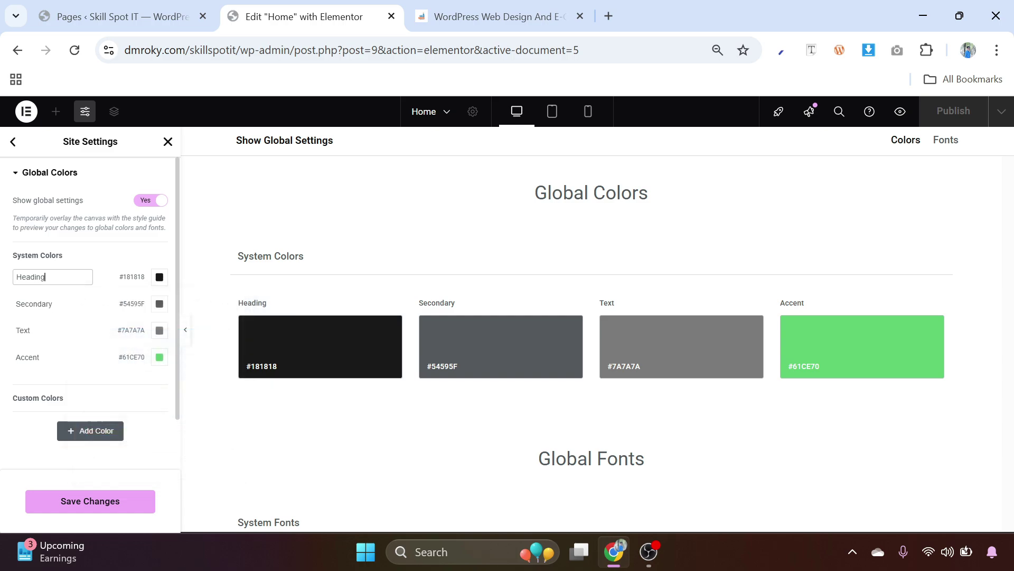
key("Tab")
type("S")
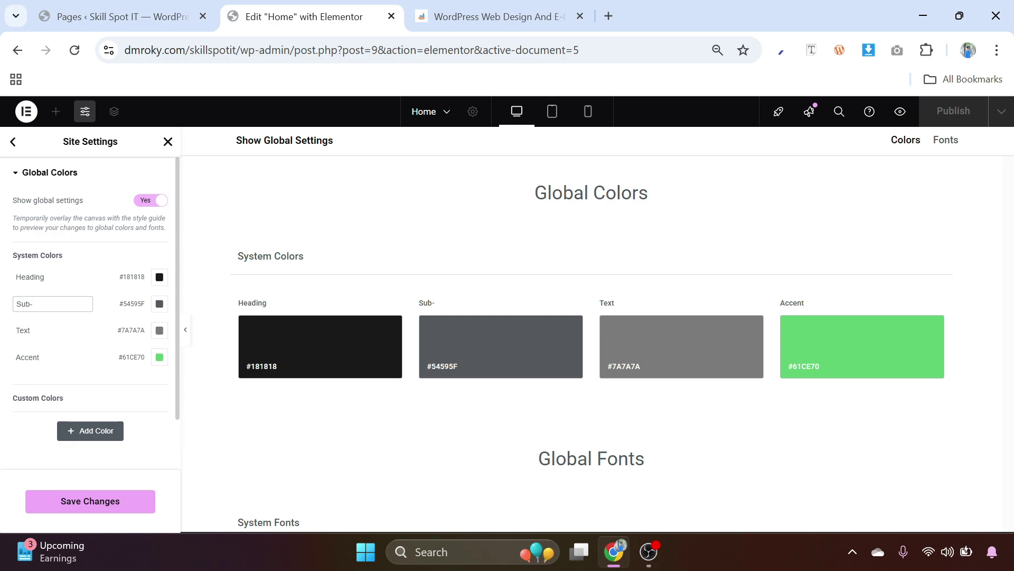
type("ub-Heading")
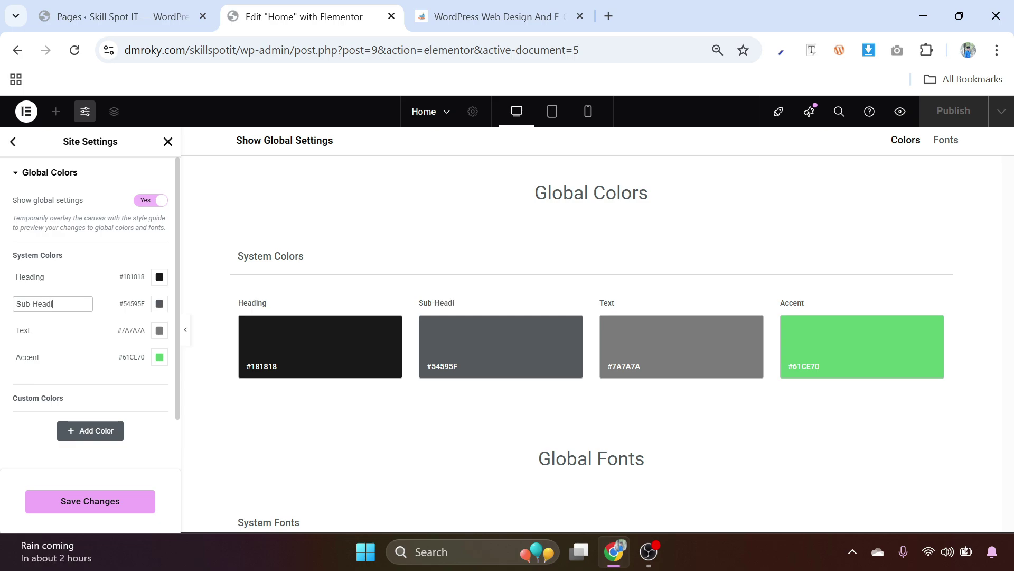
Set the Sub-Heading system color to the dark gray #4A4A4B.
left_click(160, 304)
left_click_drag(103, 415, 87, 422)
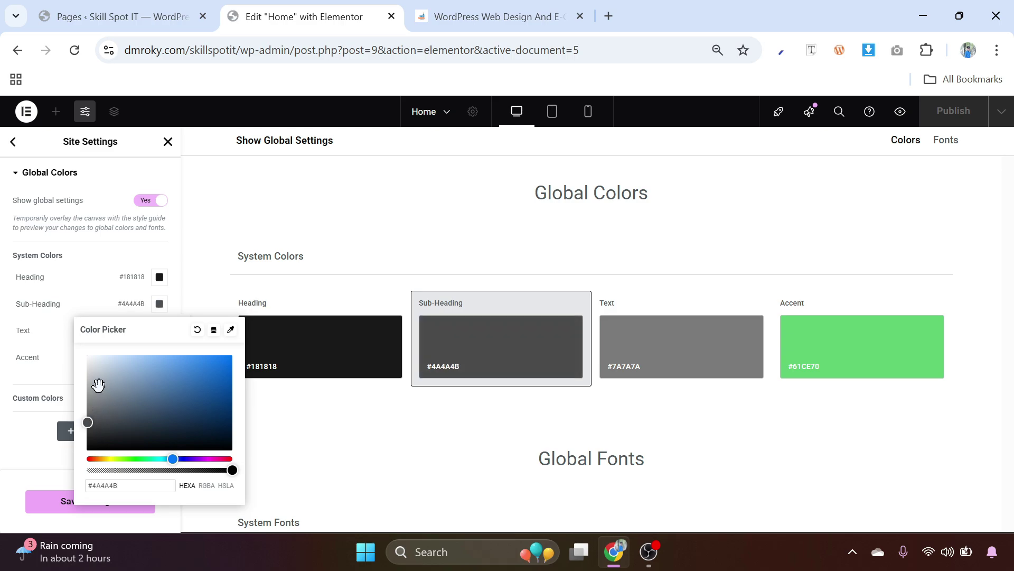
left_click(99, 311)
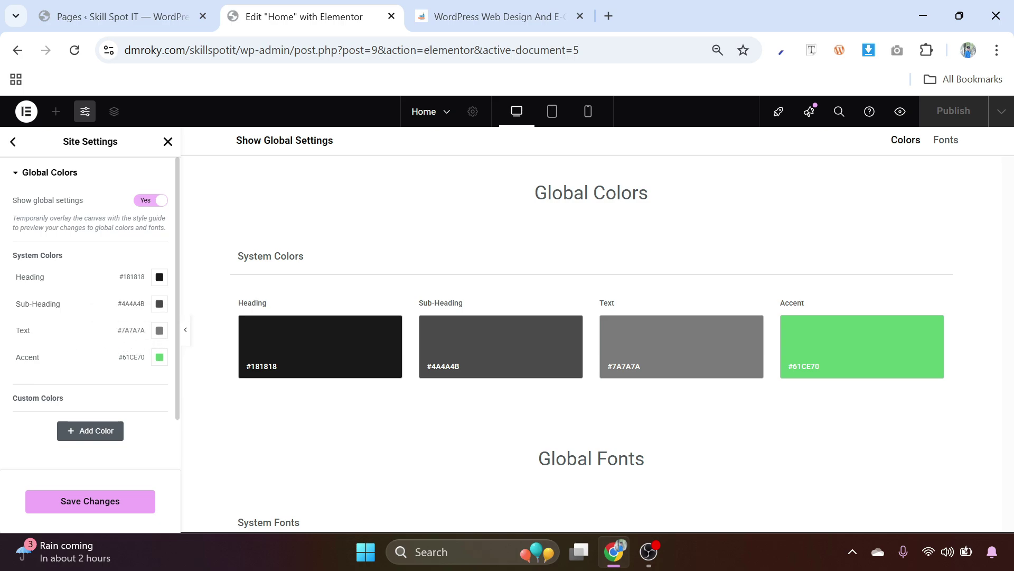
Set the Accent system color to the purple #6300E9 and save the global color changes.
left_click(159, 357)
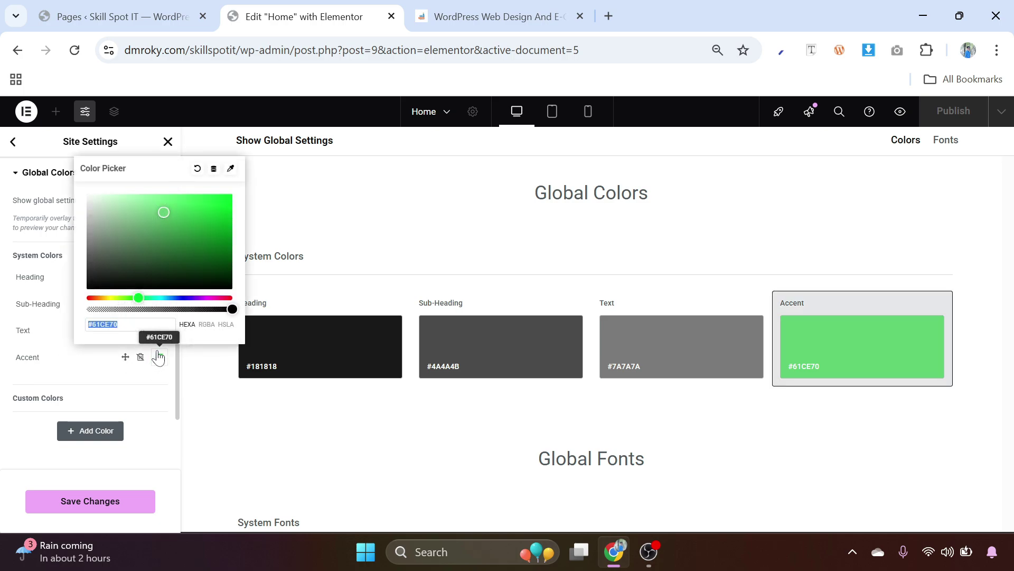
left_click_drag(139, 297, 193, 296)
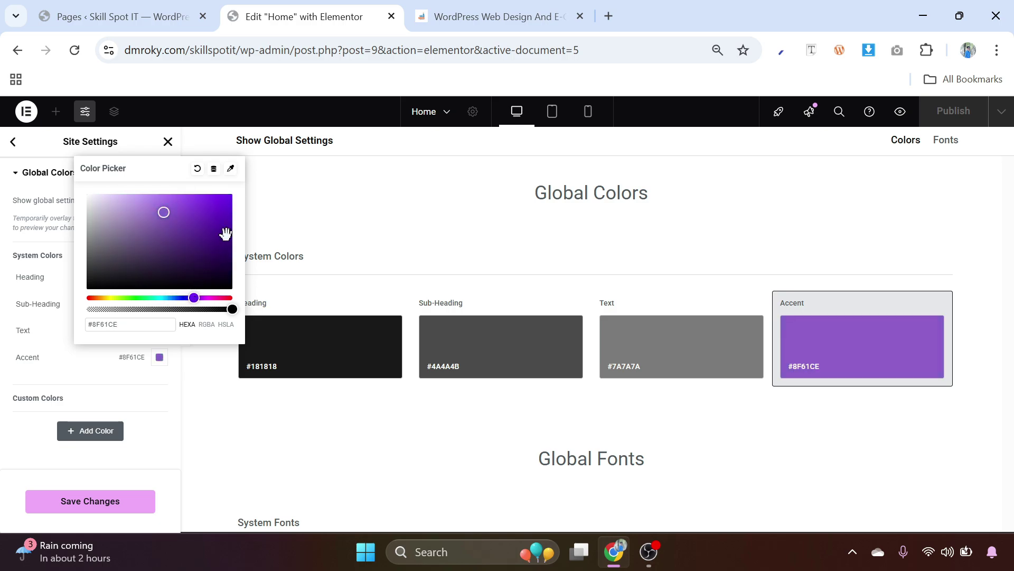
left_click_drag(221, 218, 234, 202)
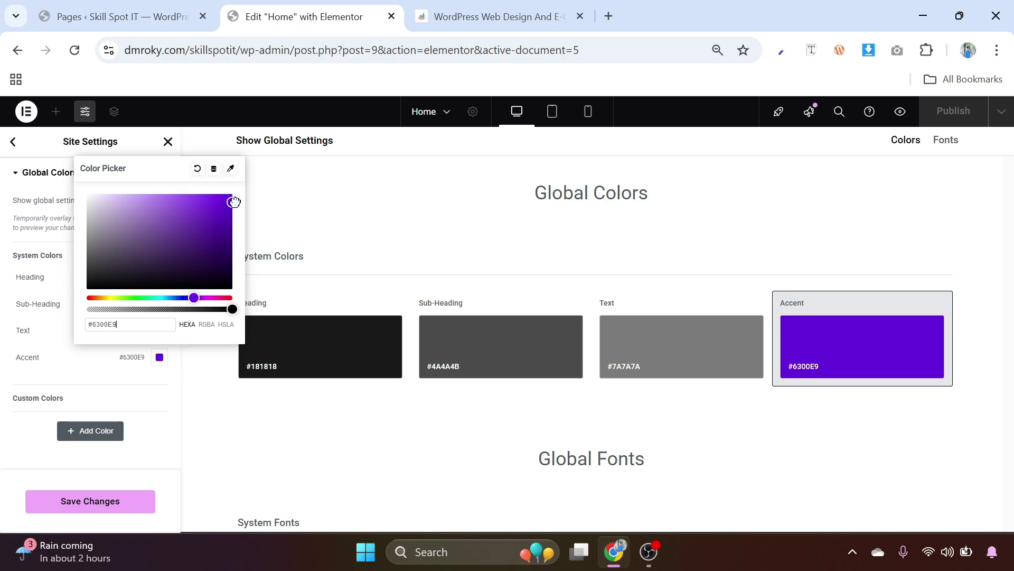
left_click(80, 376)
left_click(94, 501)
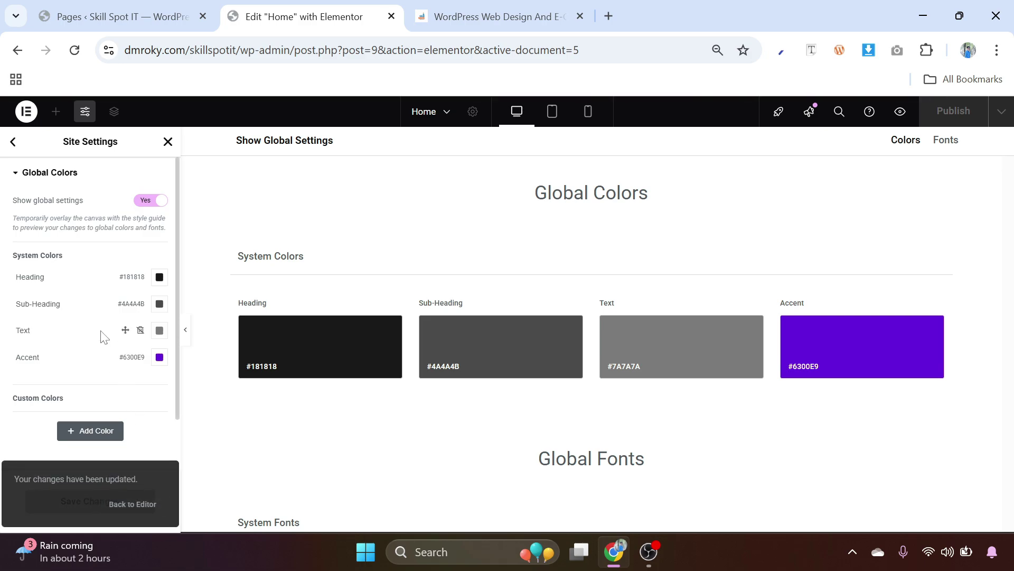
Go to the site's Global Fonts settings and set the Primary system font's family to Poppins.
left_click(12, 141)
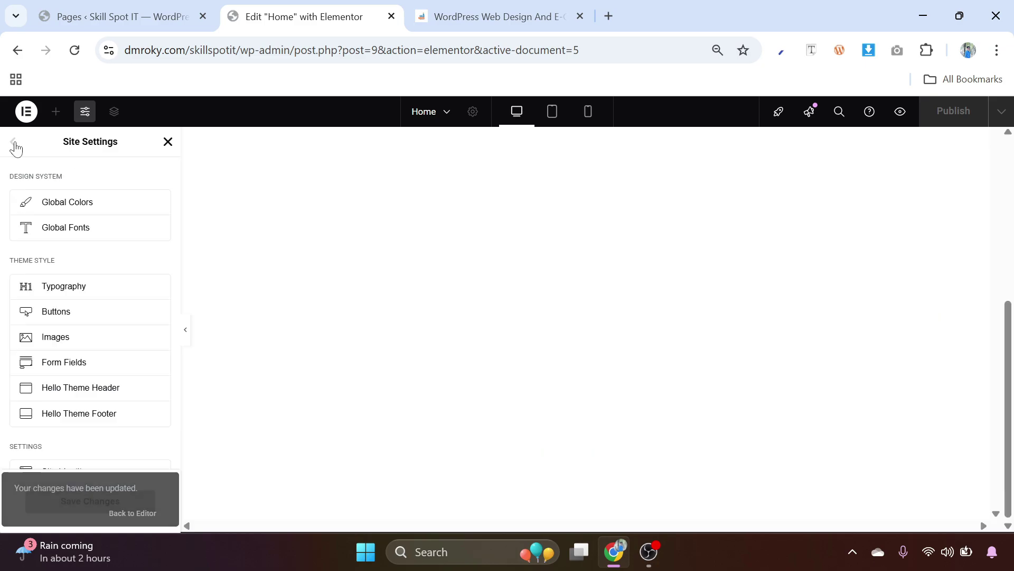
left_click(58, 232)
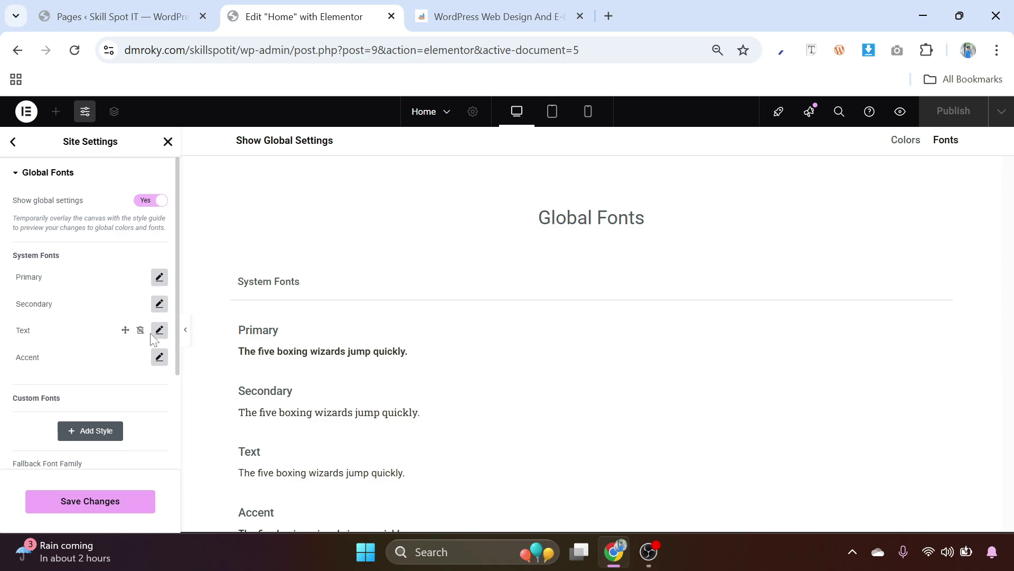
left_click(159, 281)
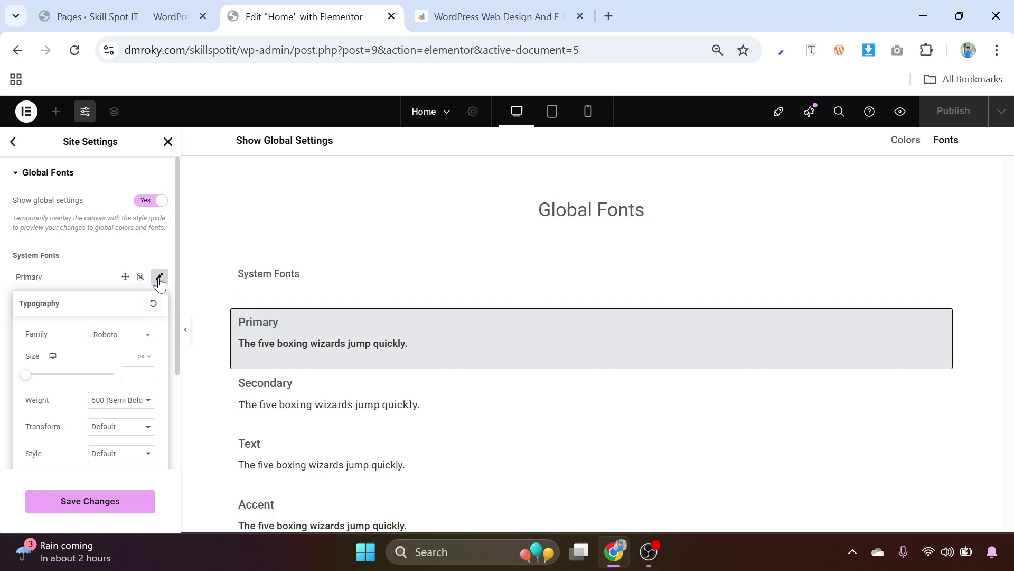
left_click(117, 336)
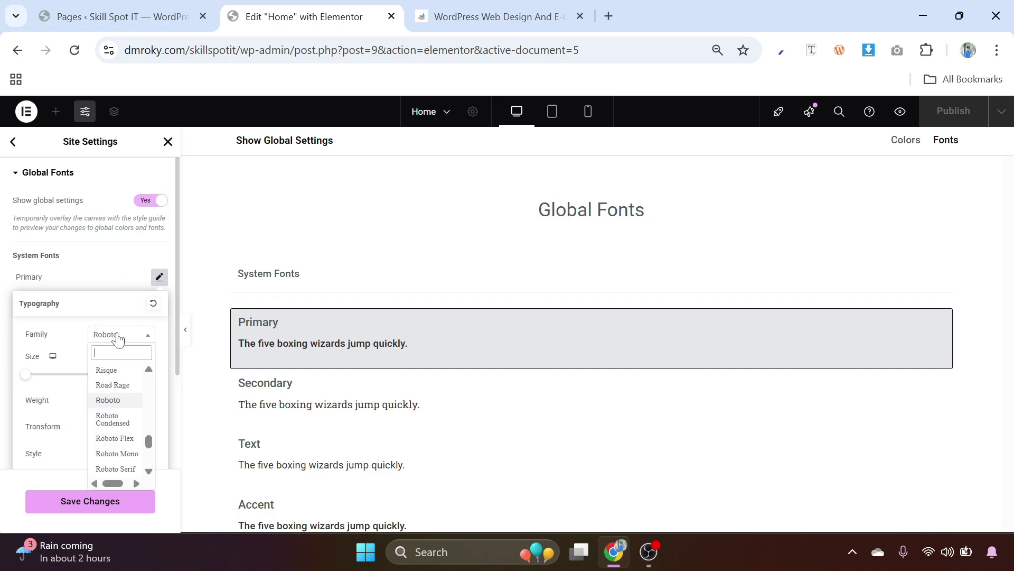
type("popp")
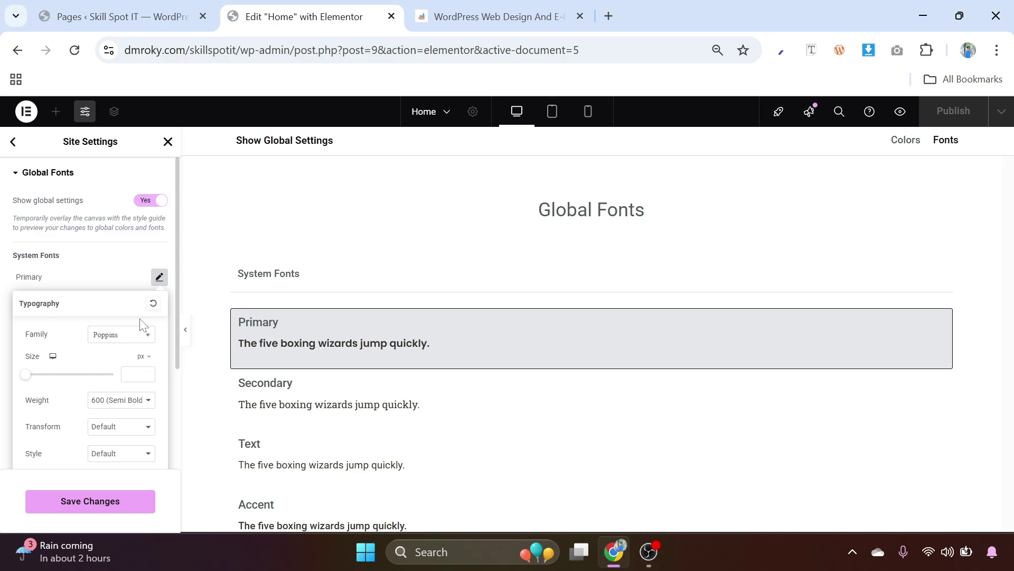
left_click(126, 278)
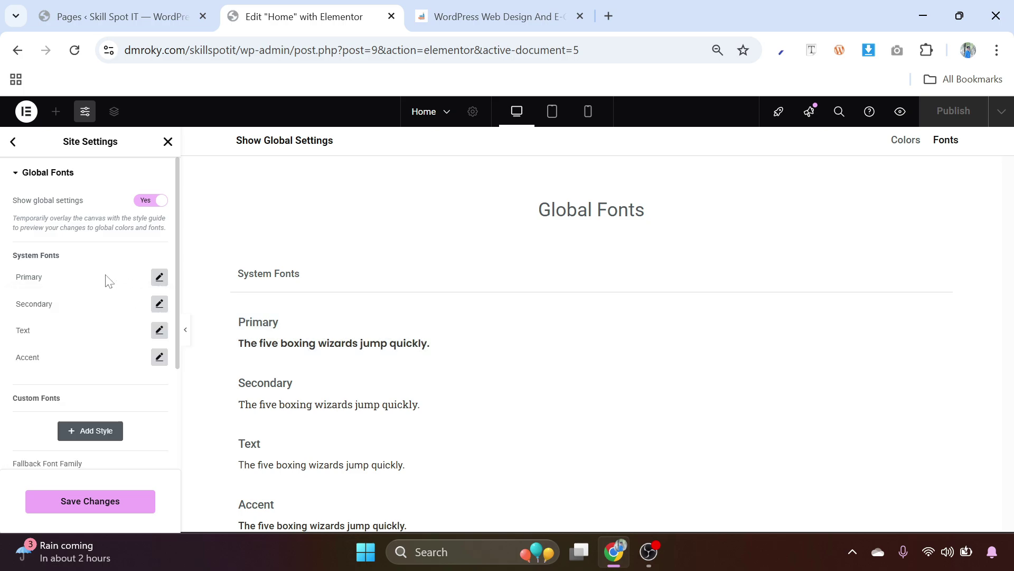
Rename the Primary system font to "Heading" and the Secondary system font to "Sub-Heading".
left_click(29, 276)
type("Hea")
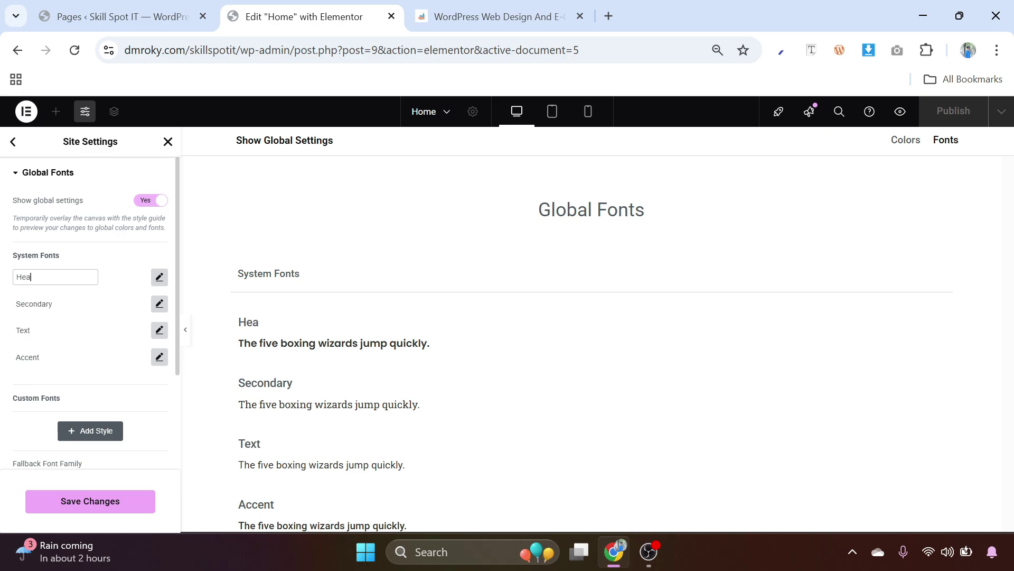
type("ding")
key("Tab")
type("S")
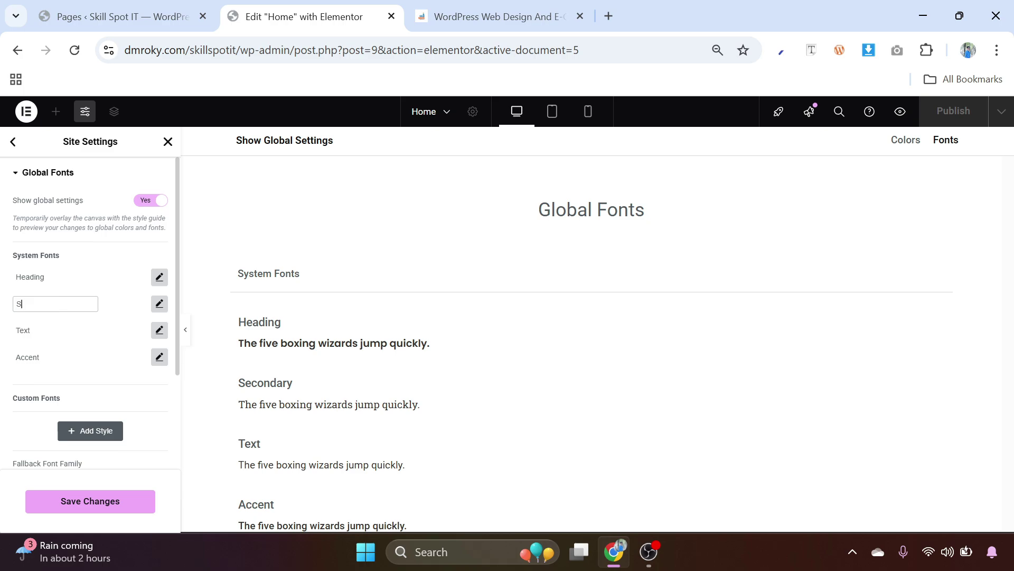
type("ub-")
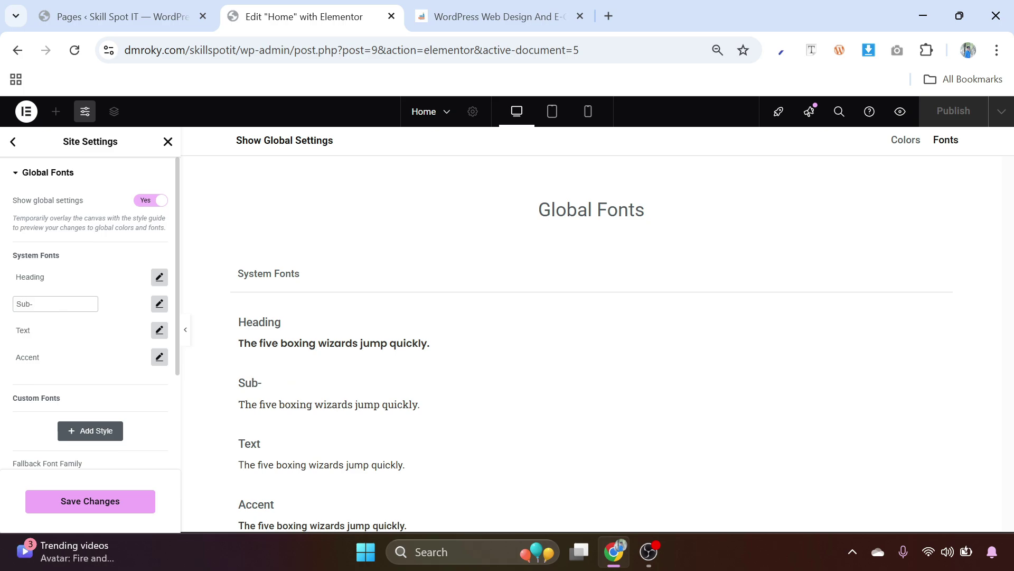
type("Heading")
Set the Sub-Heading system font's family to Poppins.
left_click(160, 304)
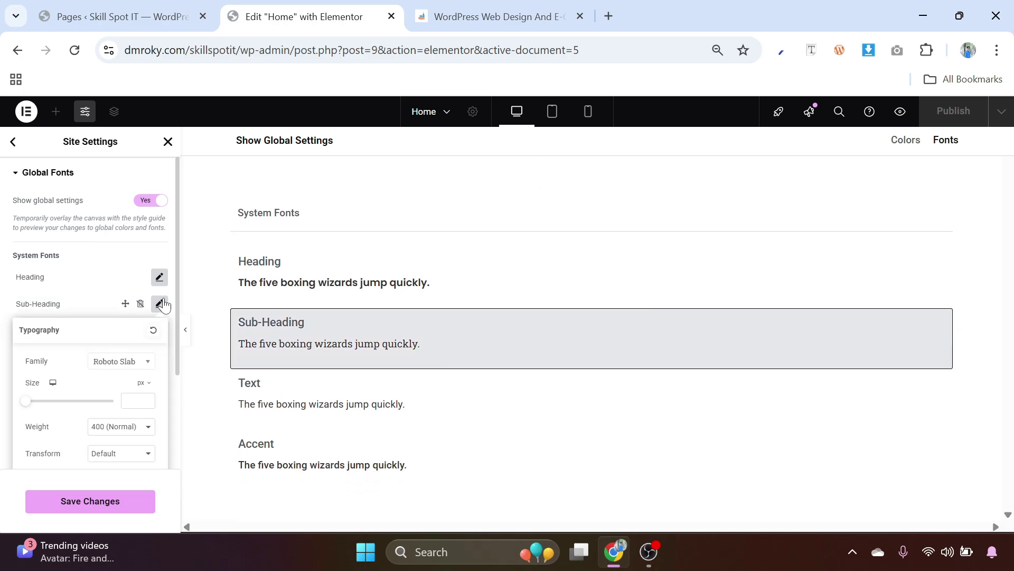
left_click(129, 362)
type("p")
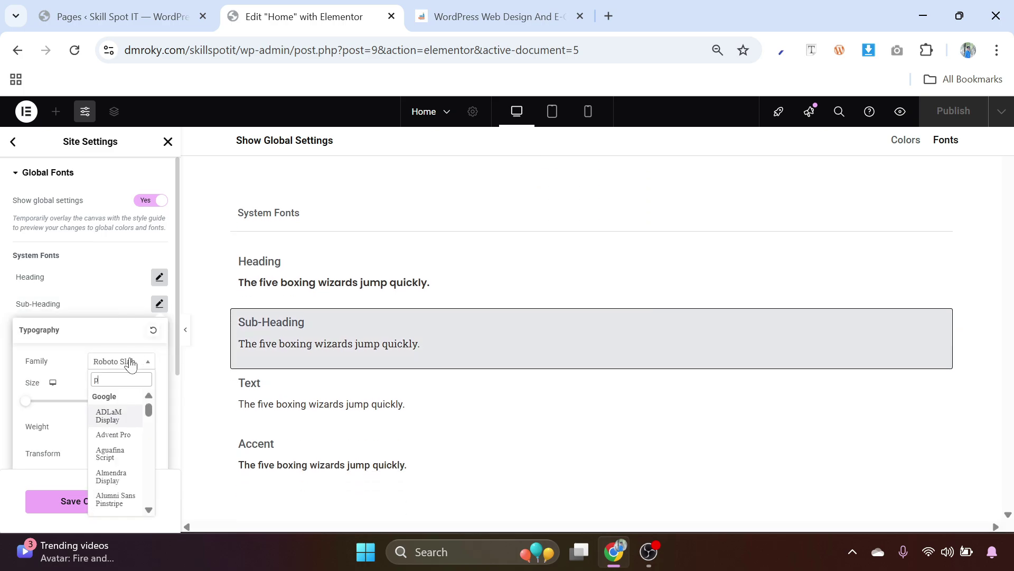
type("opp")
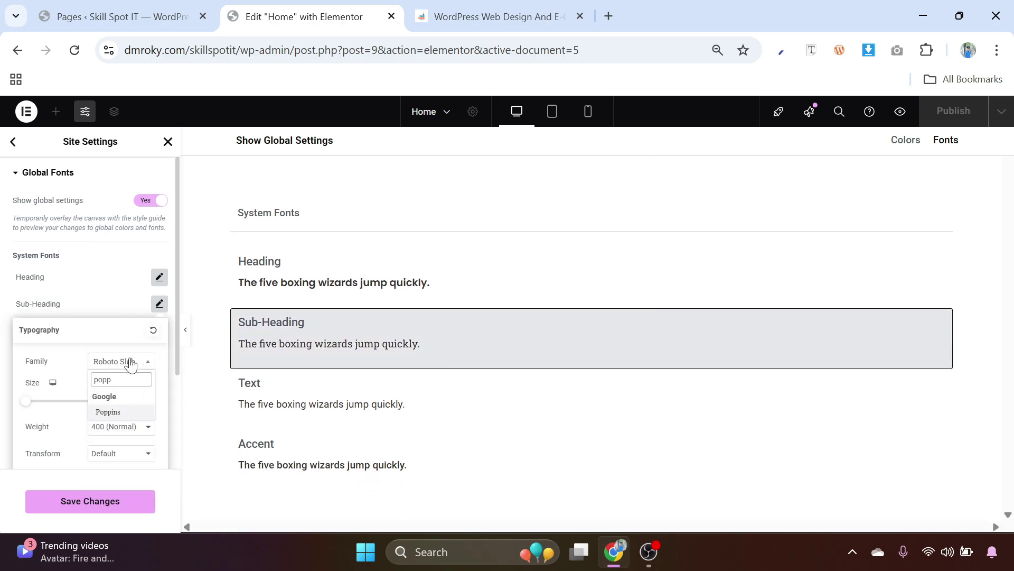
left_click(118, 413)
left_click(118, 285)
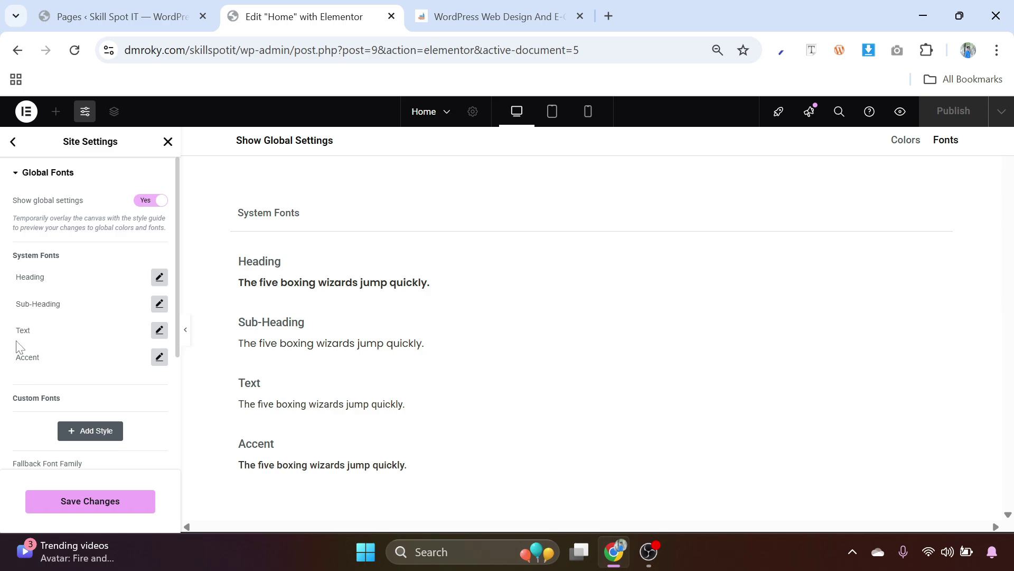
Set the Text system font's family to Poppins.
left_click(159, 330)
left_click(122, 395)
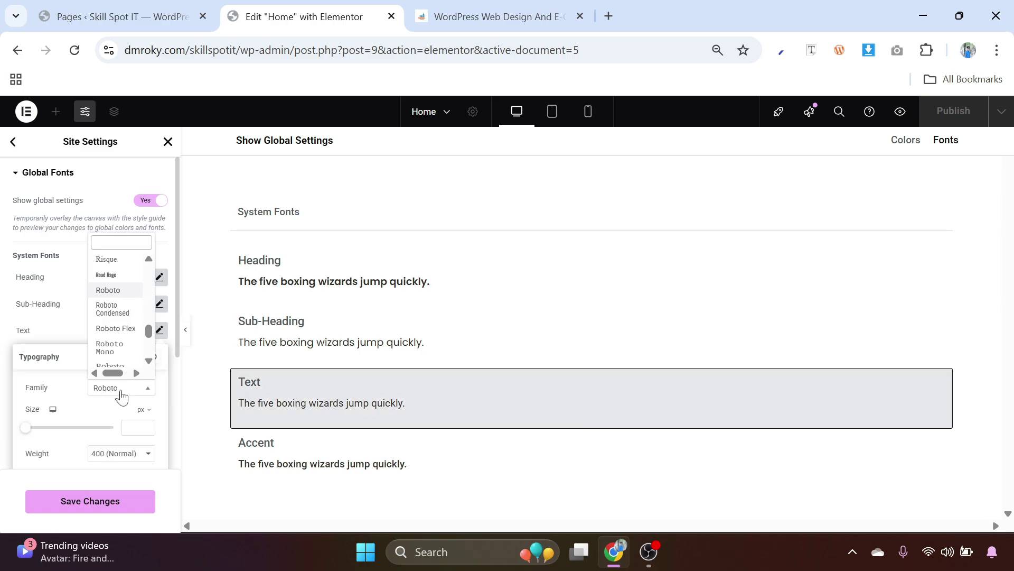
type("popp")
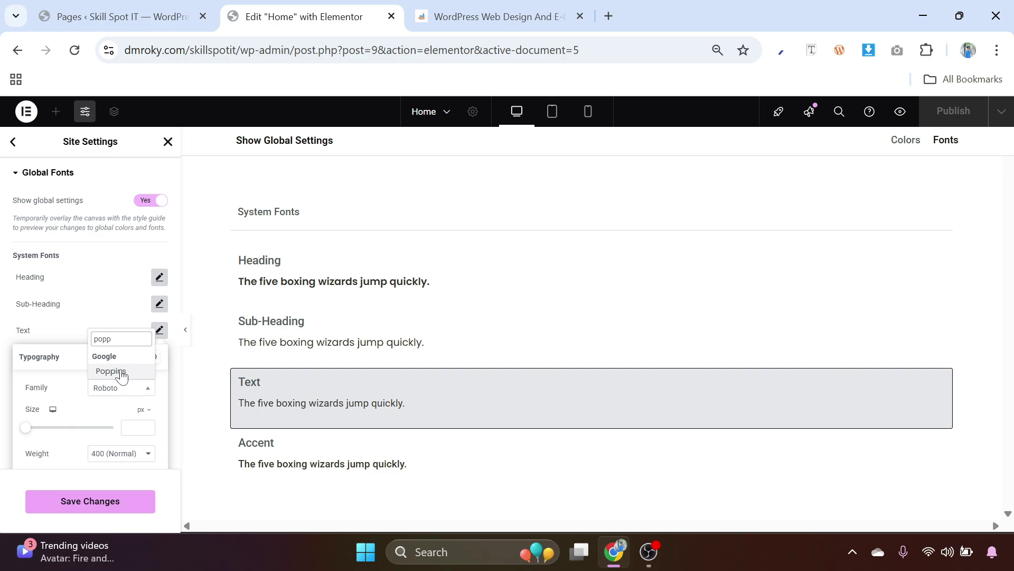
left_click(119, 371)
left_click(117, 312)
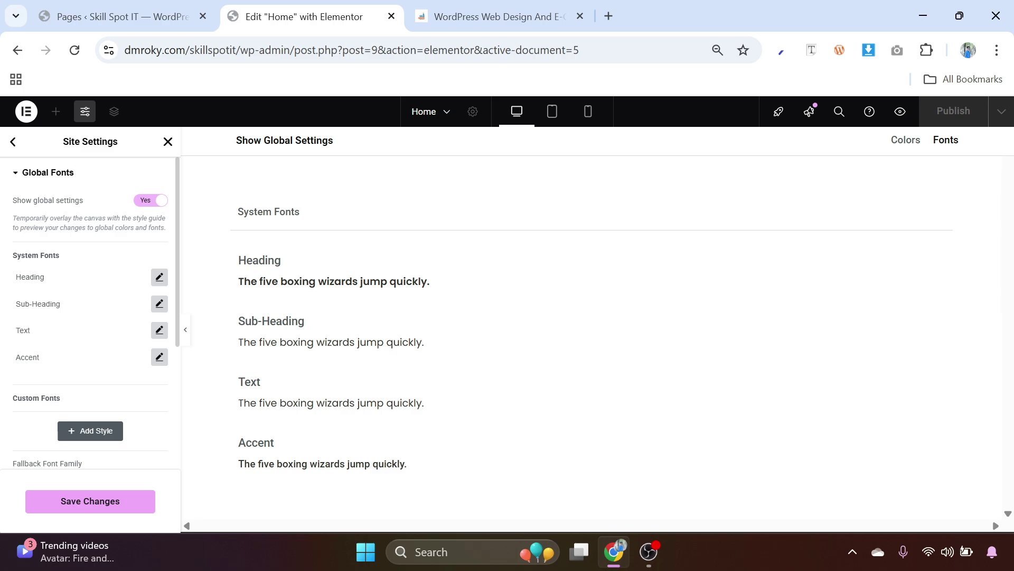
Set the Accent system font's family to Poppins.
left_click(159, 357)
left_click(117, 418)
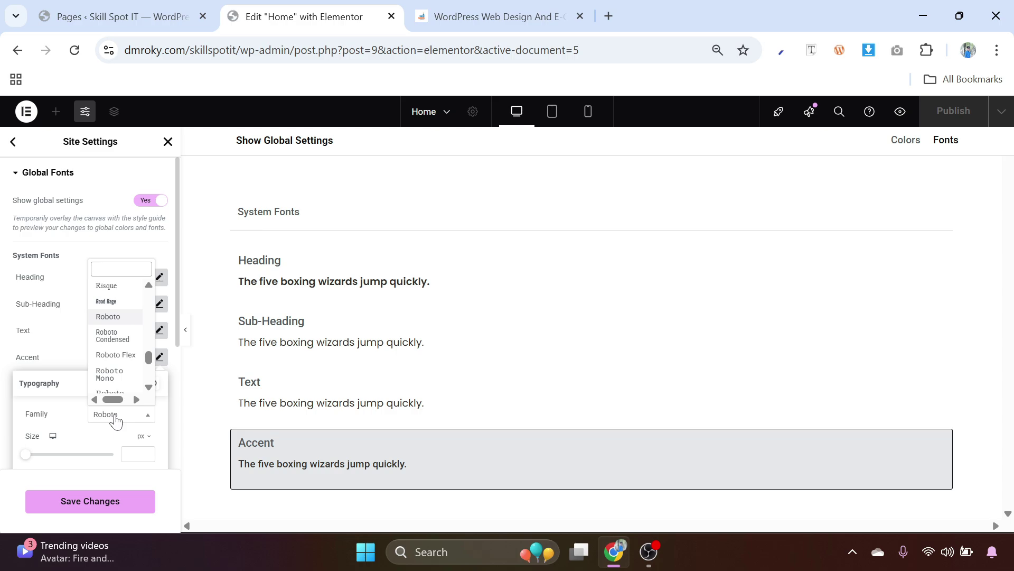
type("popp")
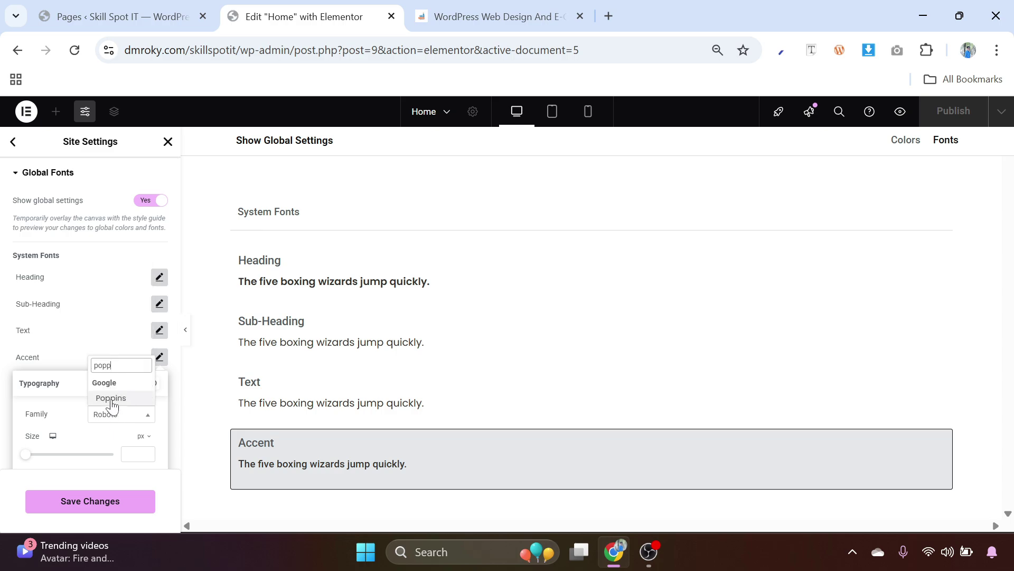
left_click(111, 399)
scroll(101, 407, "down", 2)
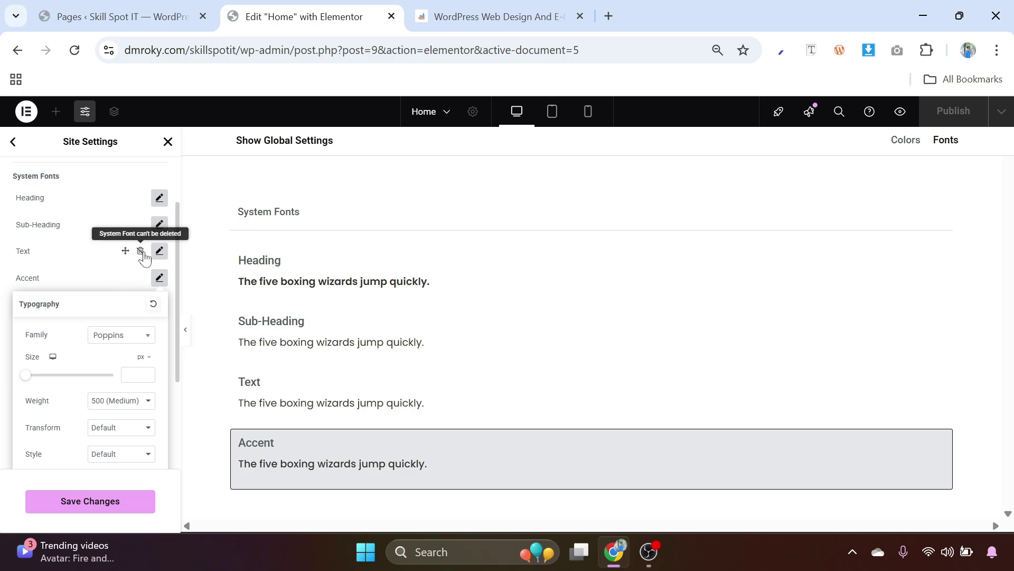
left_click(97, 273)
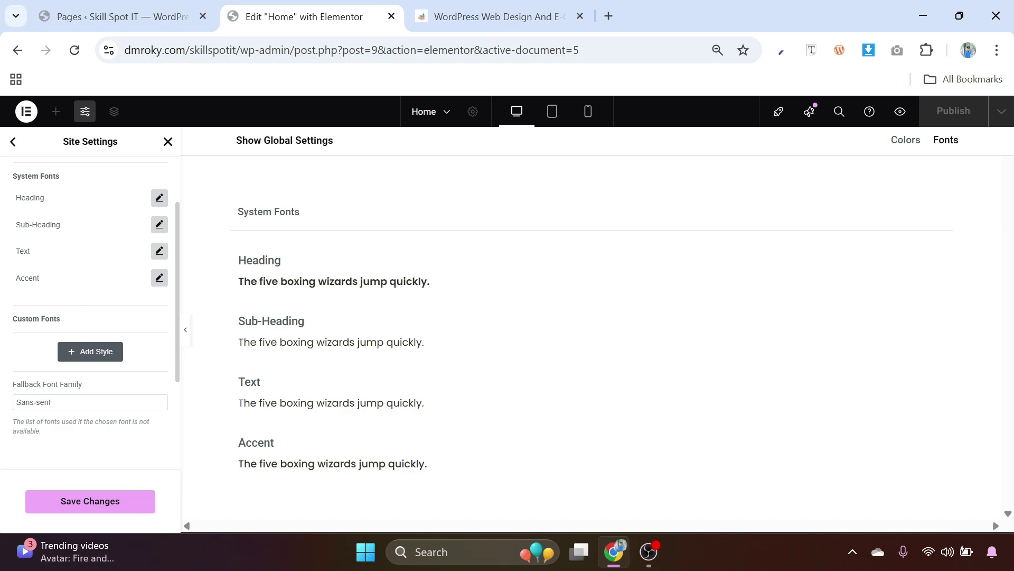
Look over the system fonts list and save the global font changes.
scroll(70, 299, "up", 2)
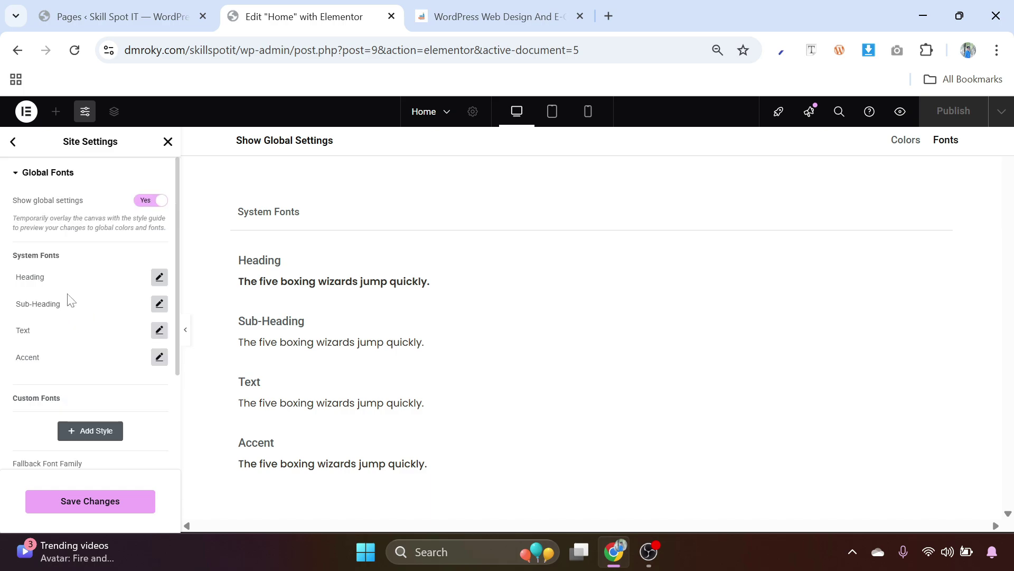
scroll(70, 300, "down", 3)
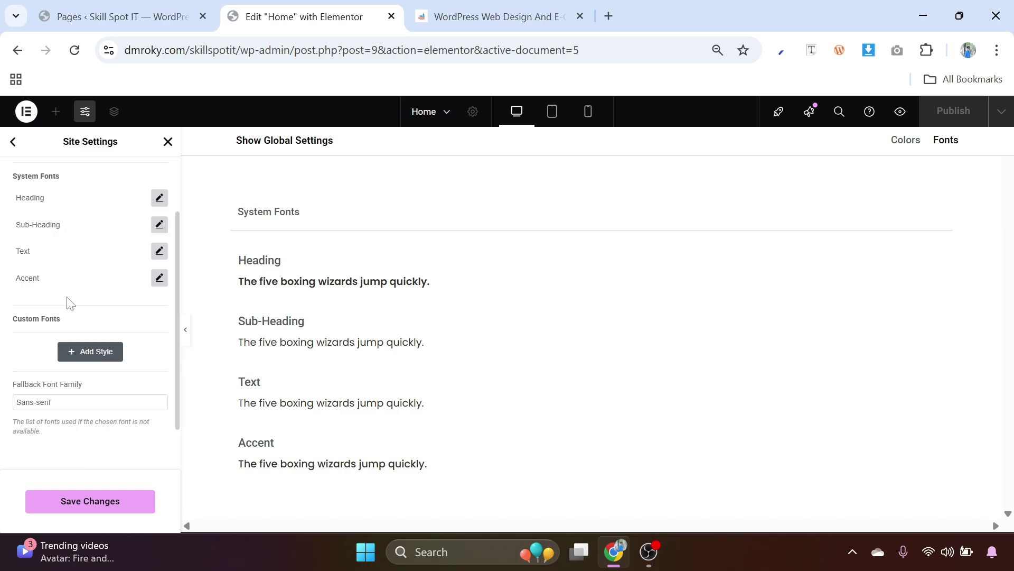
left_click(92, 501)
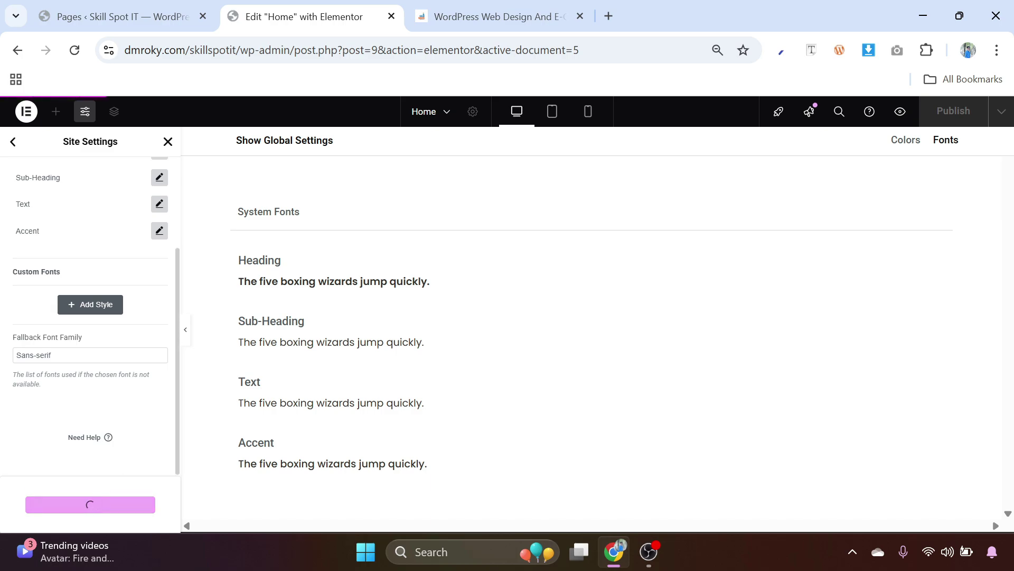
Set the font family of the theme style's button typography to Poppins.
left_click(14, 143)
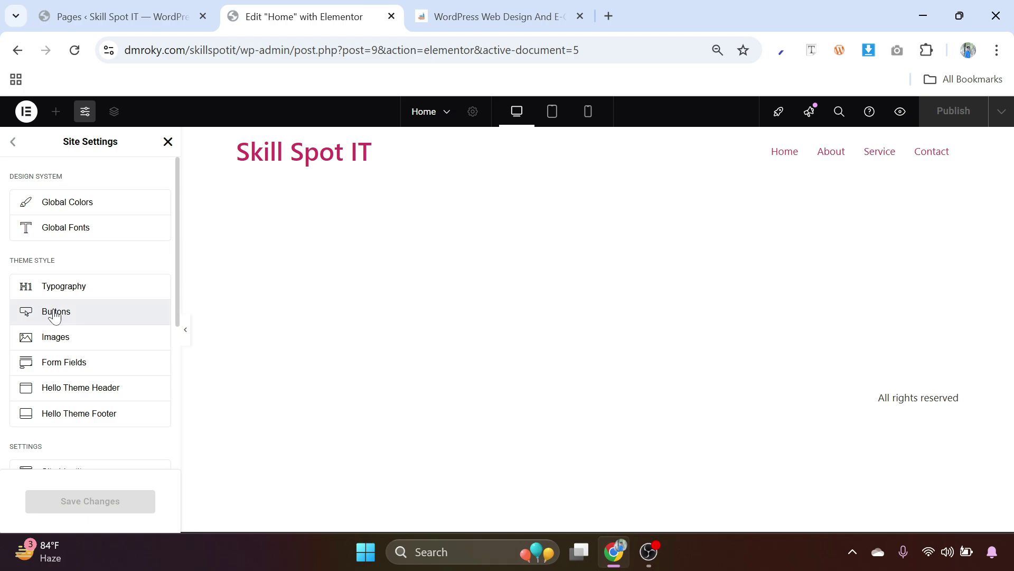
left_click(74, 314)
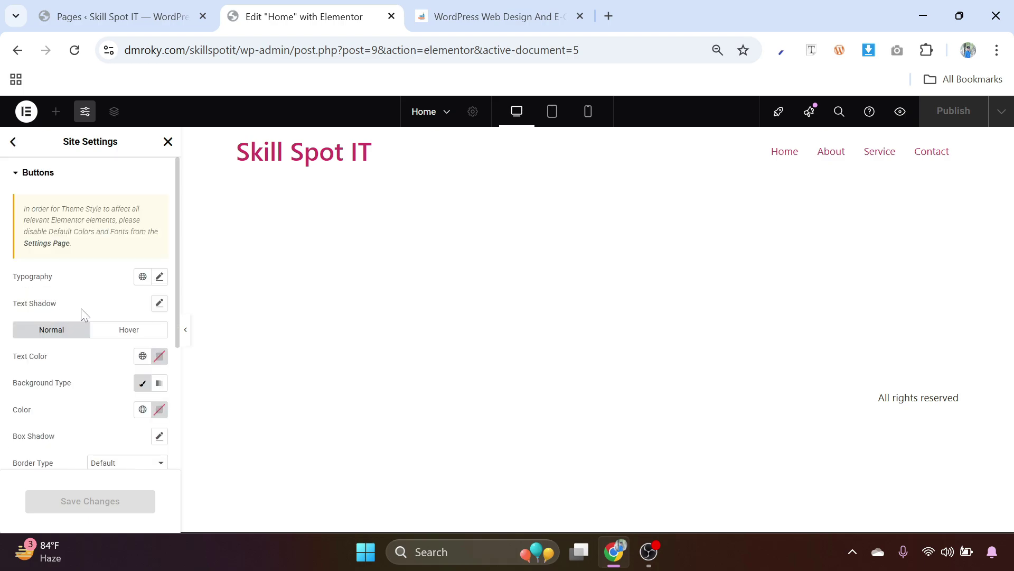
left_click(160, 277)
left_click(124, 338)
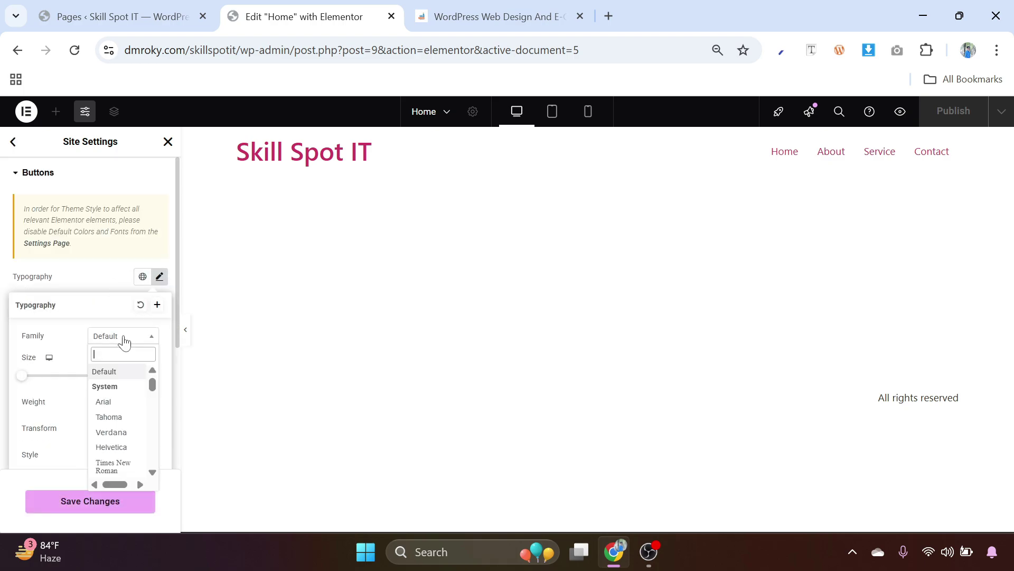
type("popp")
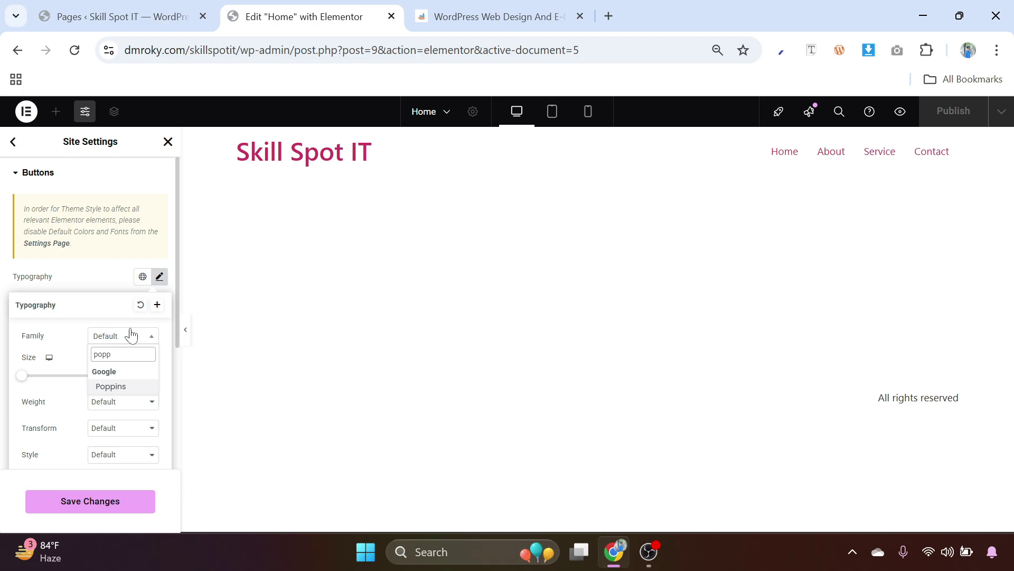
left_click(120, 387)
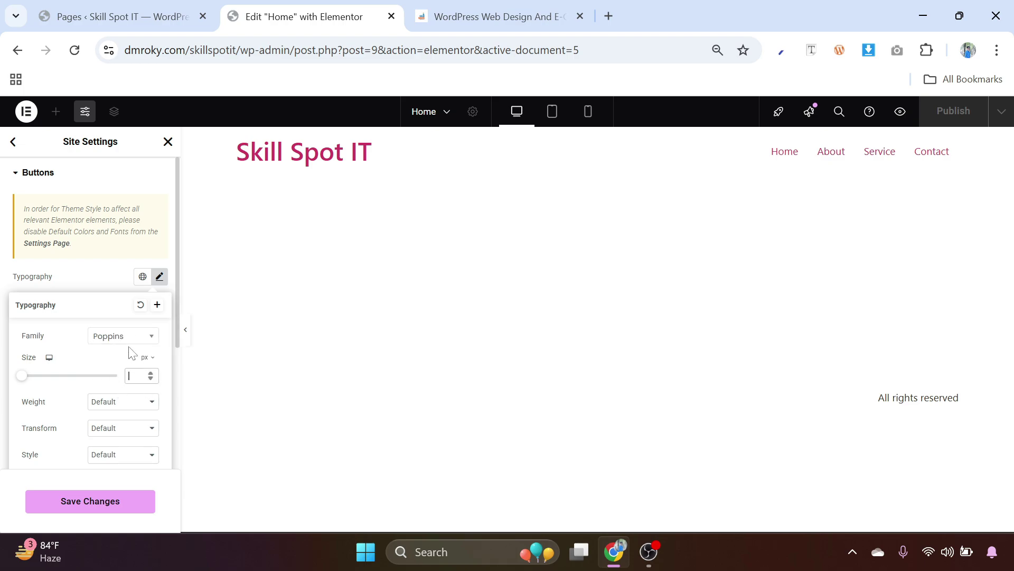
Choose a weight for the button typography and save the button style changes.
left_click(123, 407)
left_click(123, 249)
left_click(105, 280)
scroll(85, 333, "down", 2)
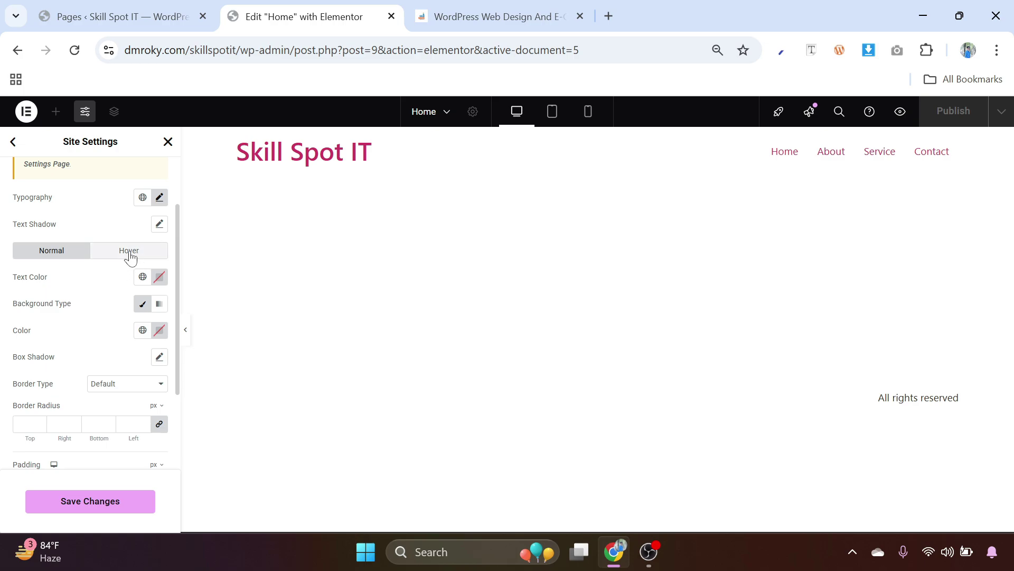
left_click(88, 502)
scroll(74, 425, "down", 2)
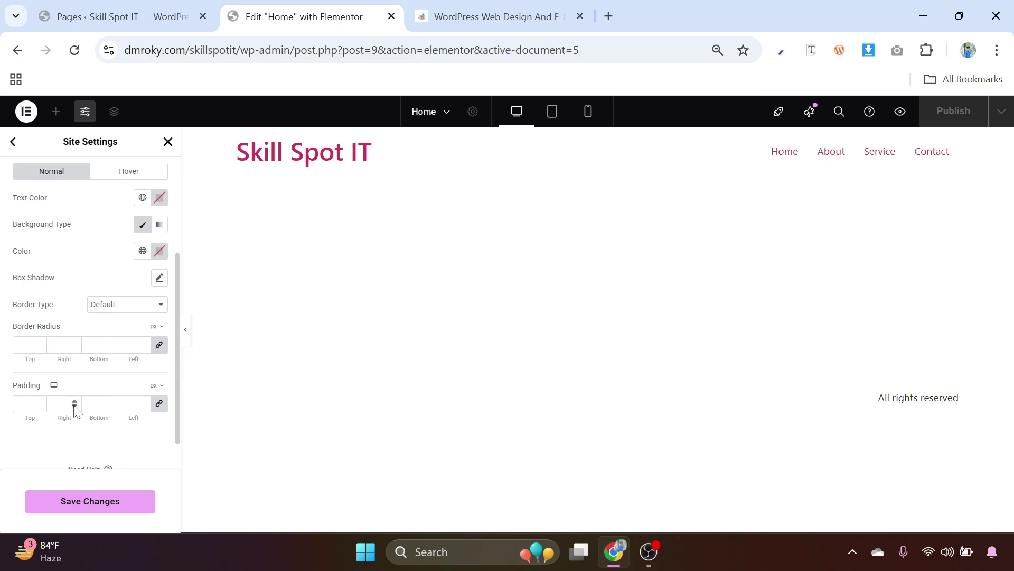
left_click(90, 503)
scroll(106, 381, "up", 3)
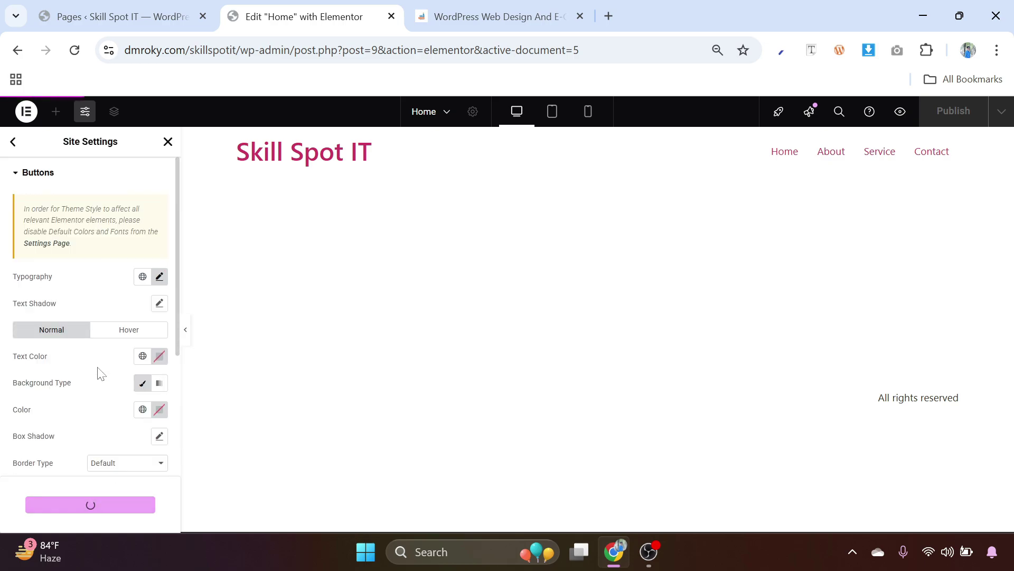
Review the site name, description, logo and favicon fields in the Site Identity settings.
left_click(14, 143)
scroll(113, 356, "down", 2)
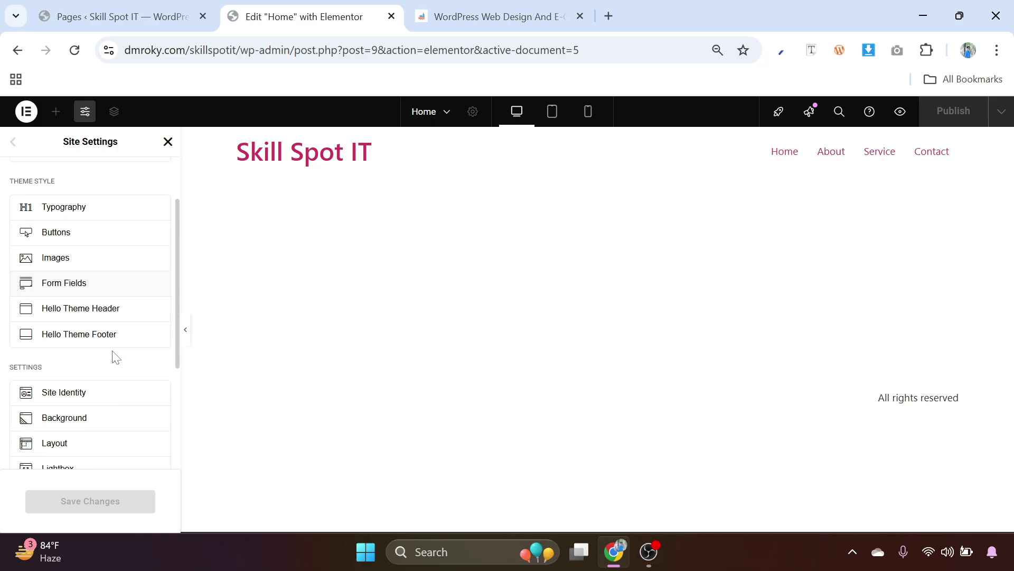
scroll(106, 345, "down", 2)
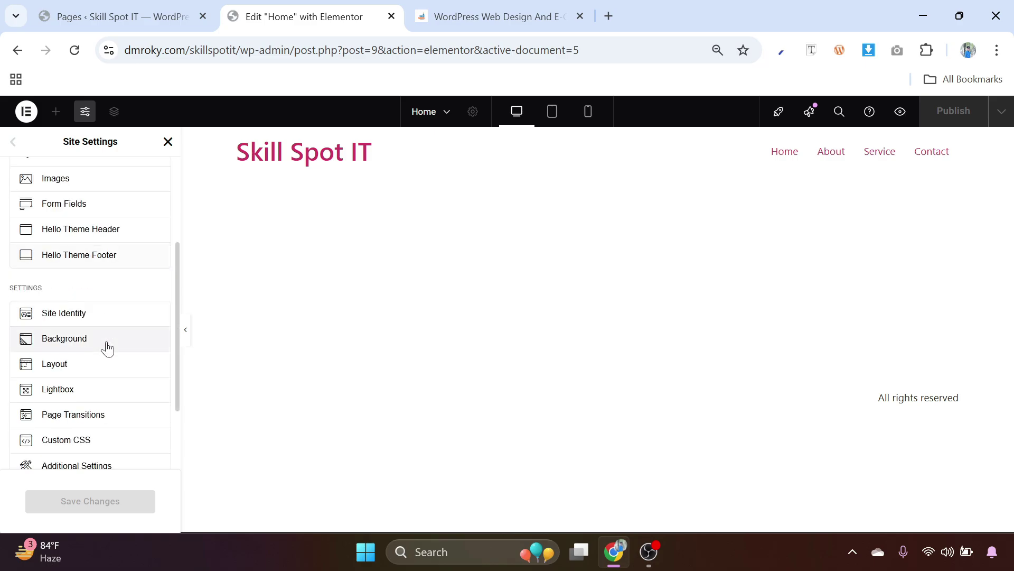
left_click(75, 316)
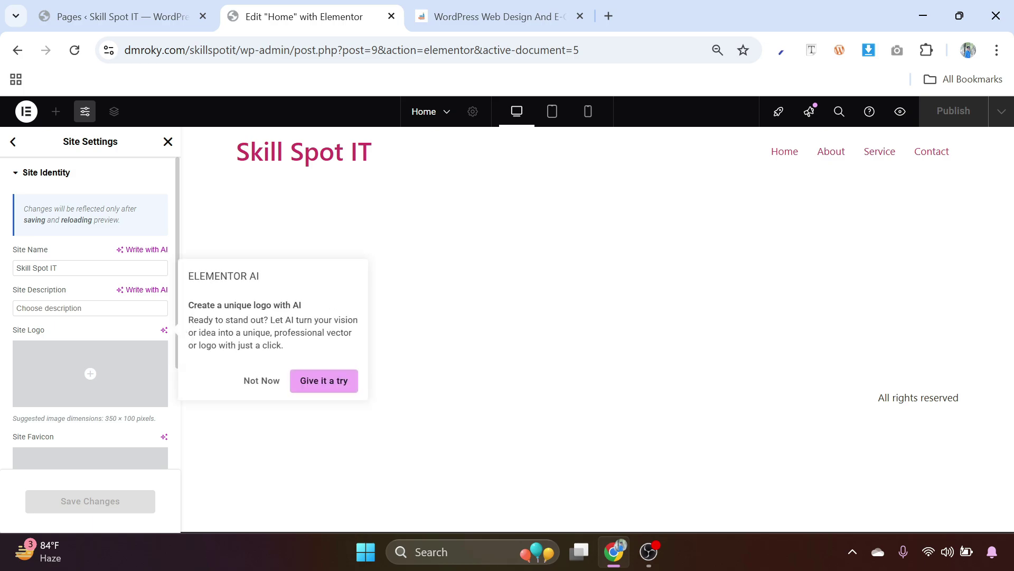
left_click_drag(61, 267, 3, 274)
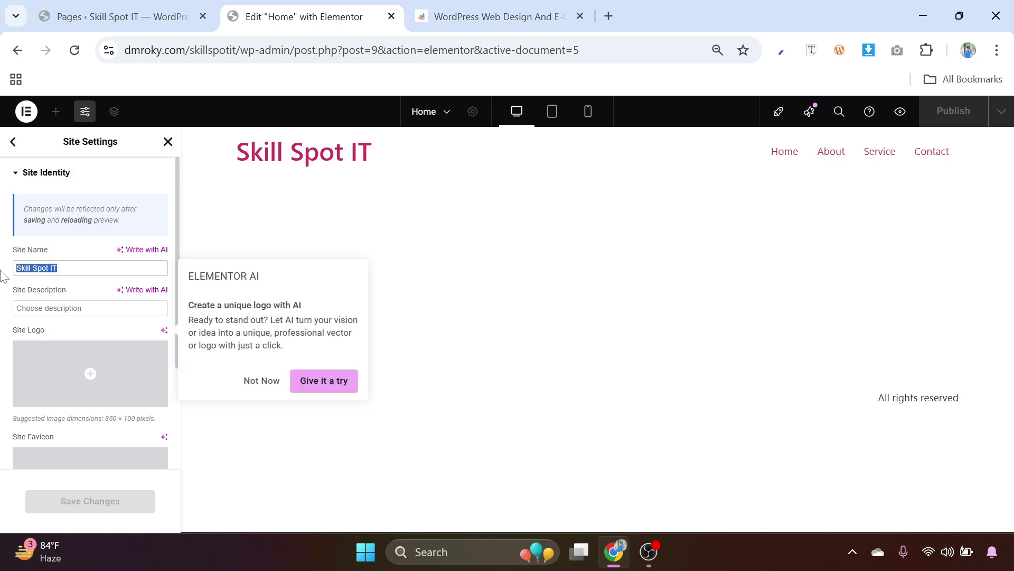
left_click(53, 308)
scroll(78, 325, "down", 2)
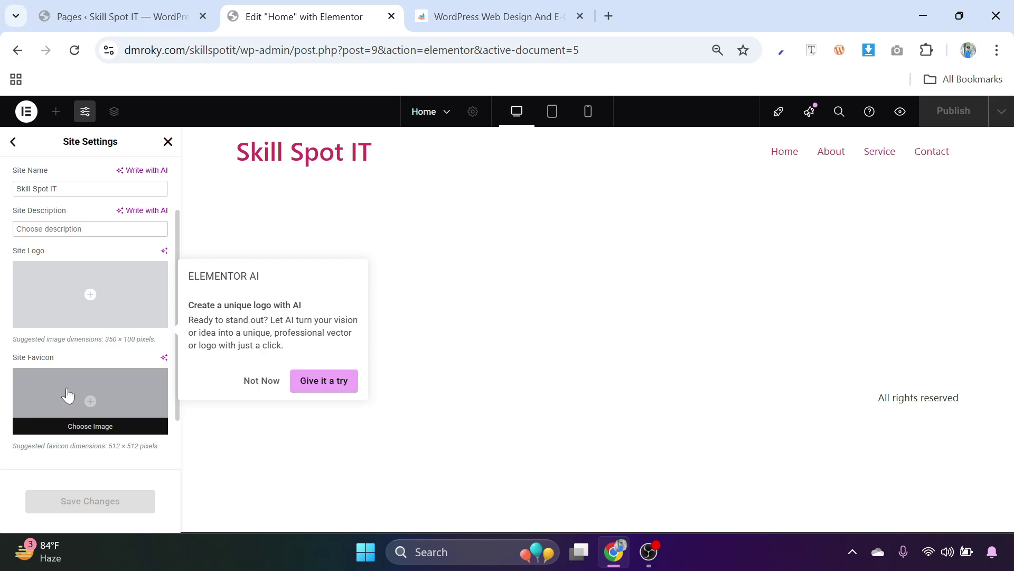
Examine the header logo on the Skill Spot Institute course page as an example for the site logo and favicon settings.
left_click(488, 7)
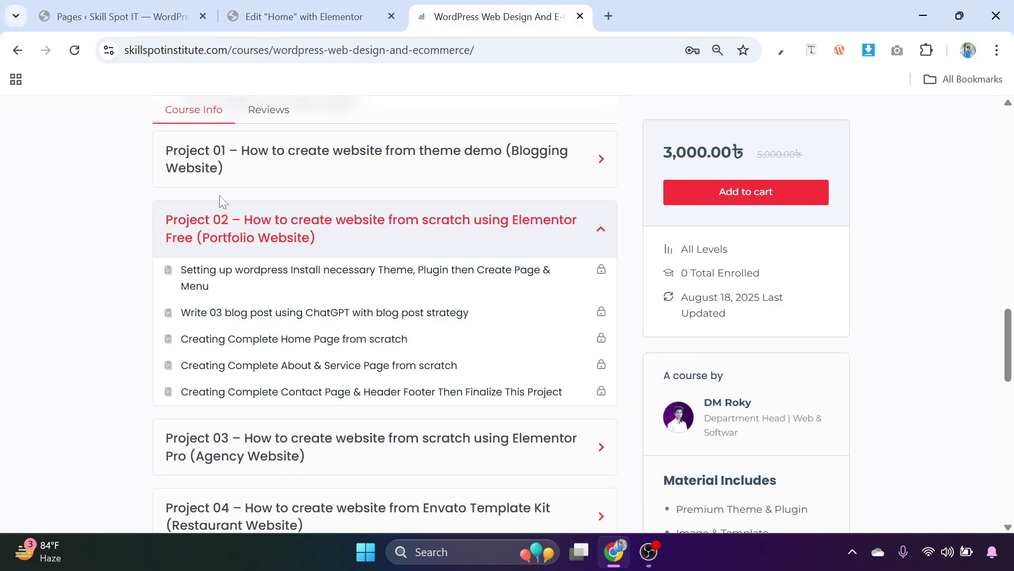
scroll(221, 198, "up", 15)
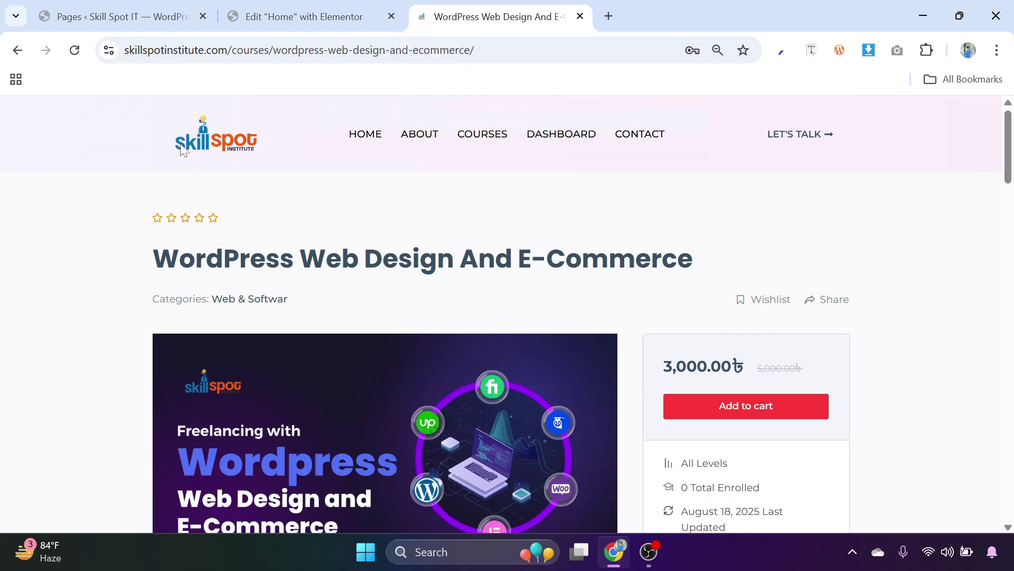
left_click_drag(165, 141, 272, 152)
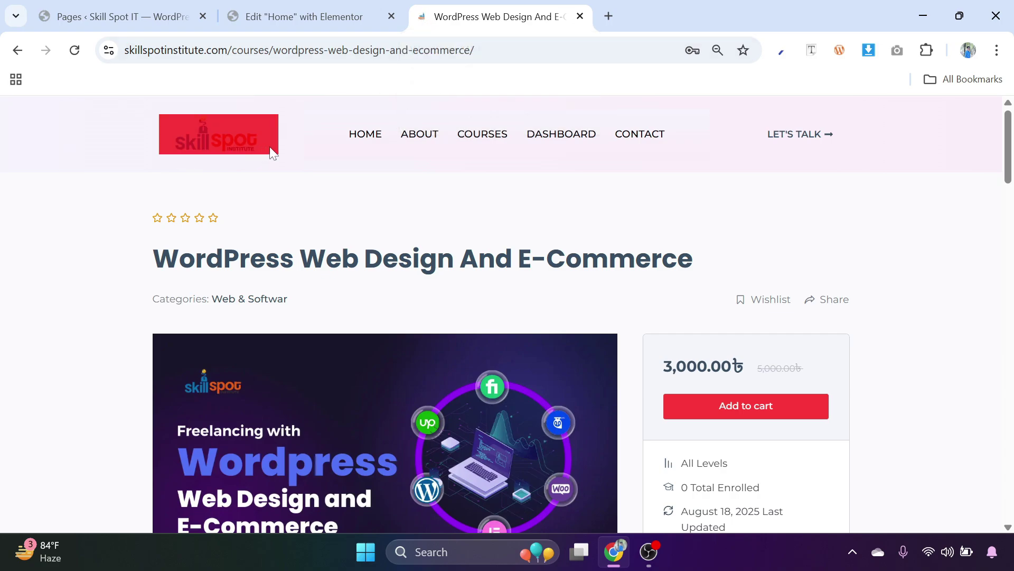
left_click(122, 183)
left_click(317, 8)
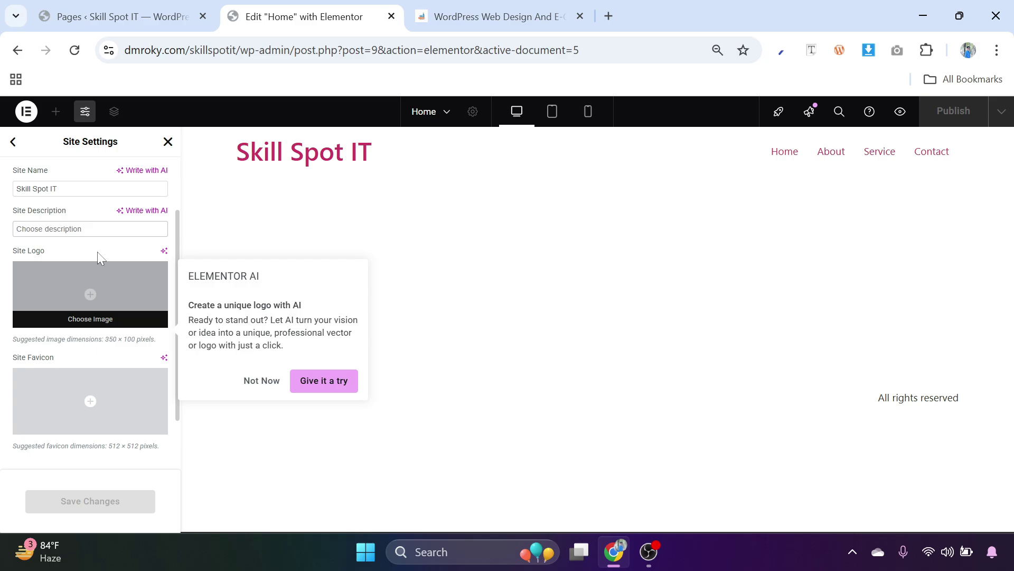
left_click(458, 6)
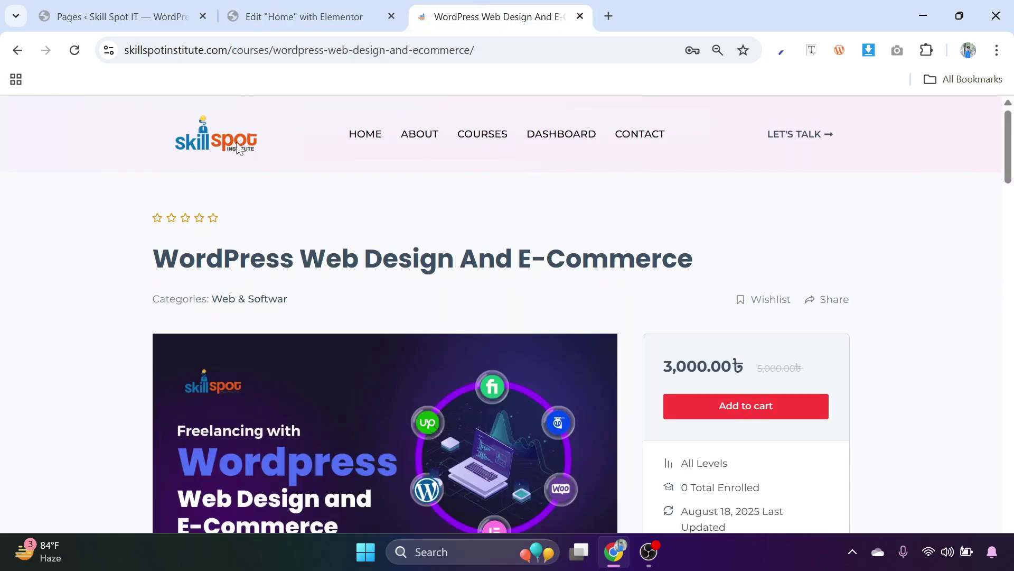
left_click(308, 18)
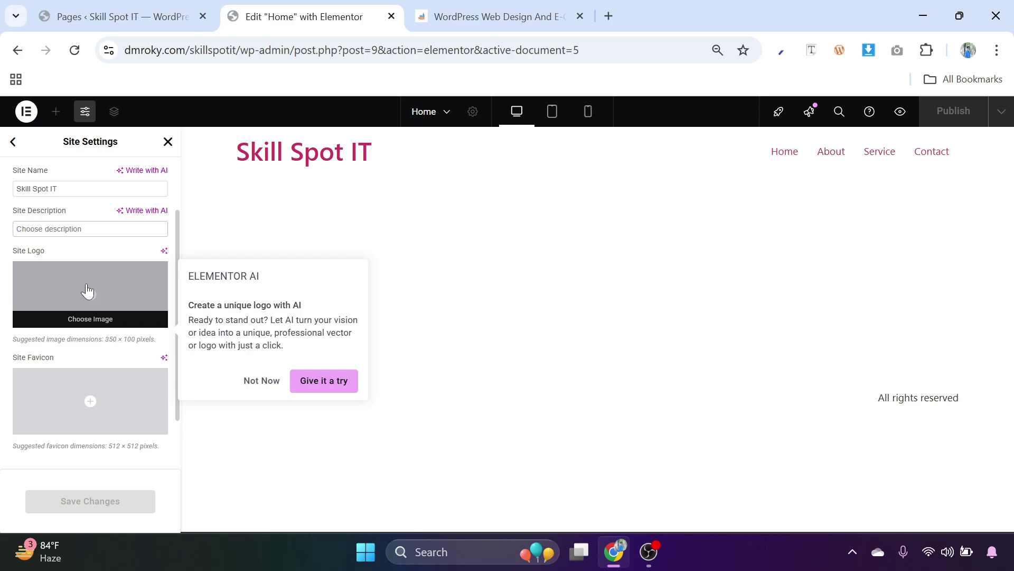
scroll(92, 293, "down", 2)
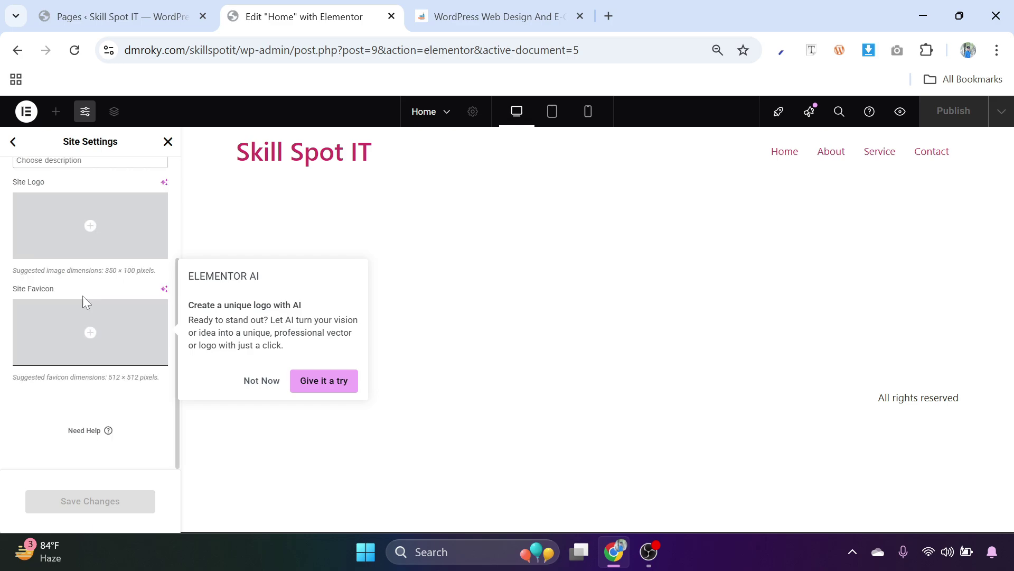
scroll(86, 326, "up", 3)
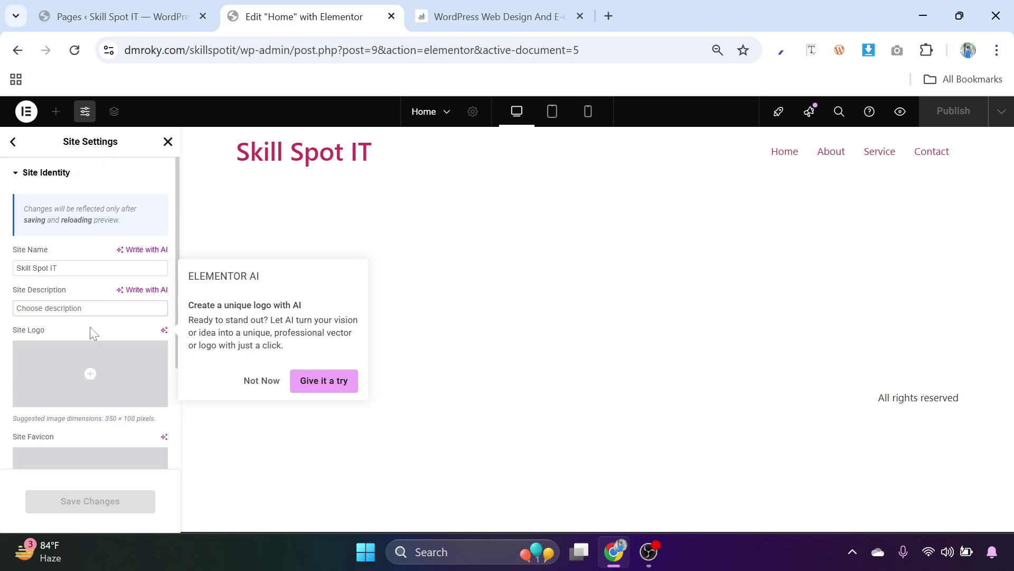
Set the default content width in the site's Layout settings to 1200 px.
left_click(14, 142)
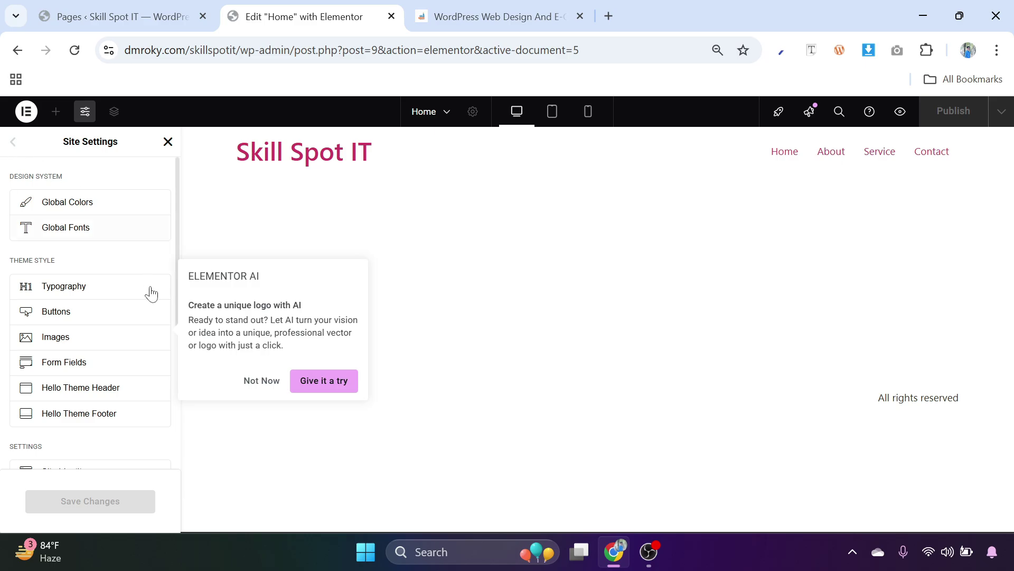
scroll(99, 317, "down", 2)
scroll(79, 328, "down", 2)
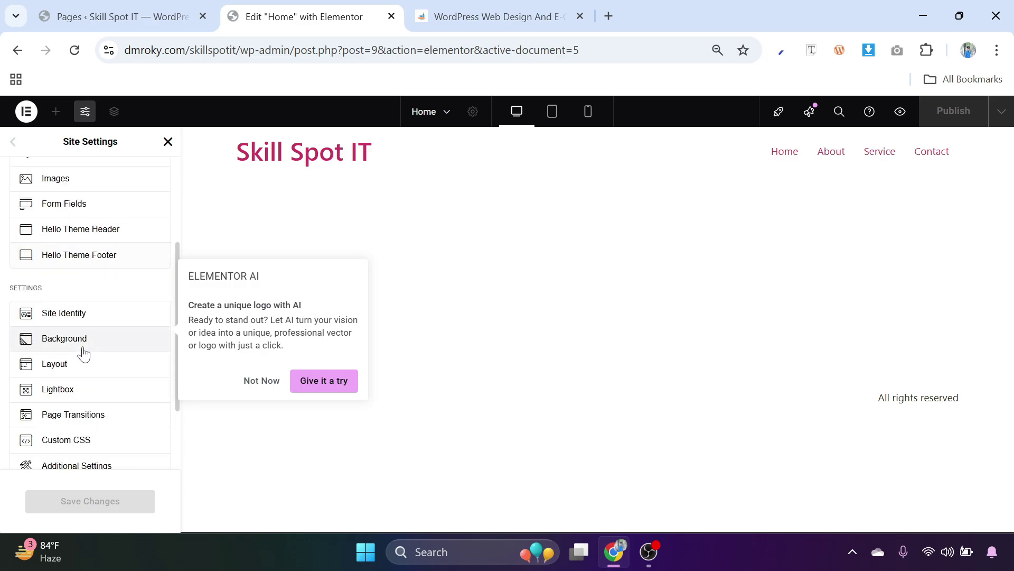
left_click(492, 17)
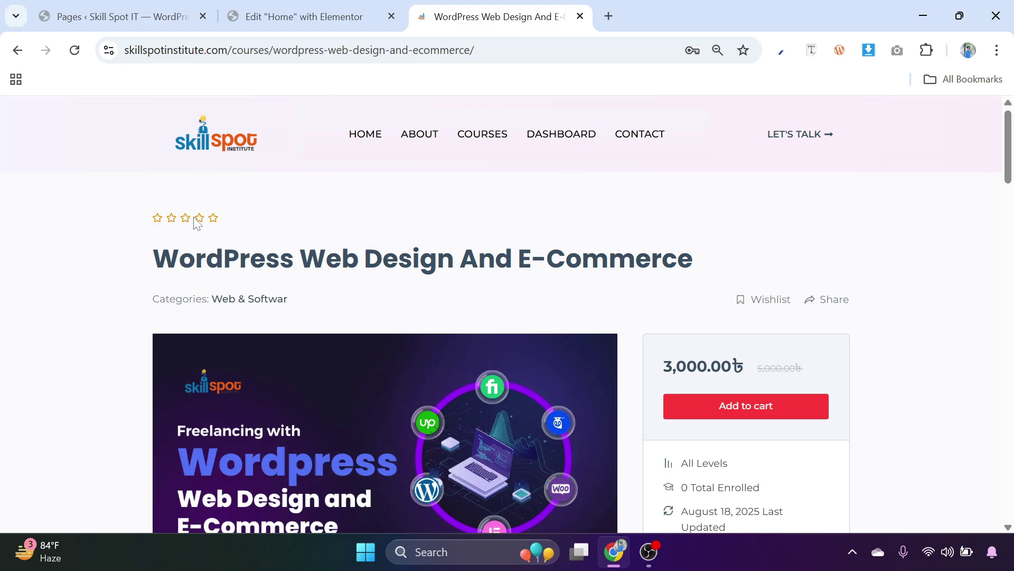
left_click(313, 13)
scroll(82, 310, "down", 1)
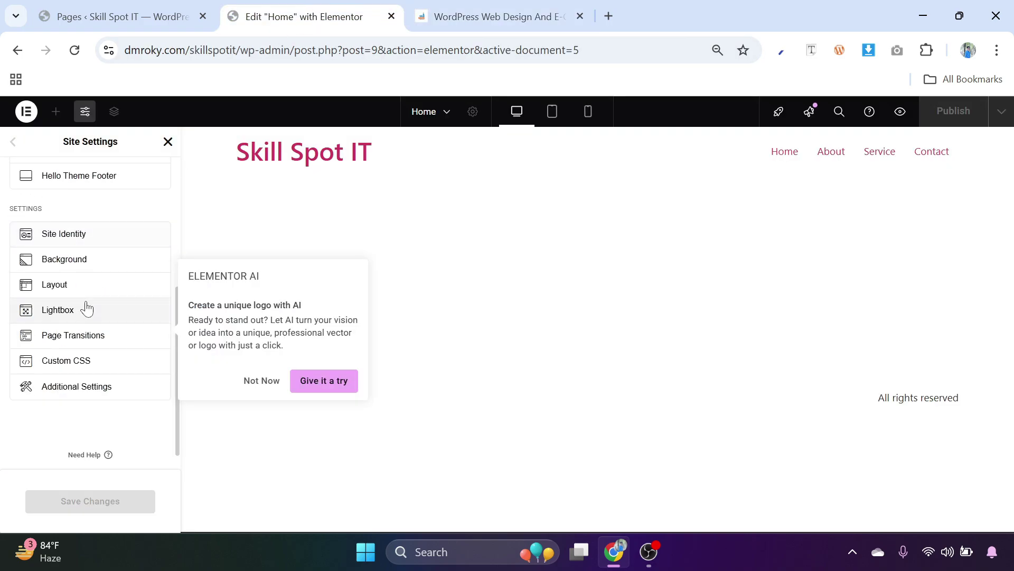
left_click(66, 289)
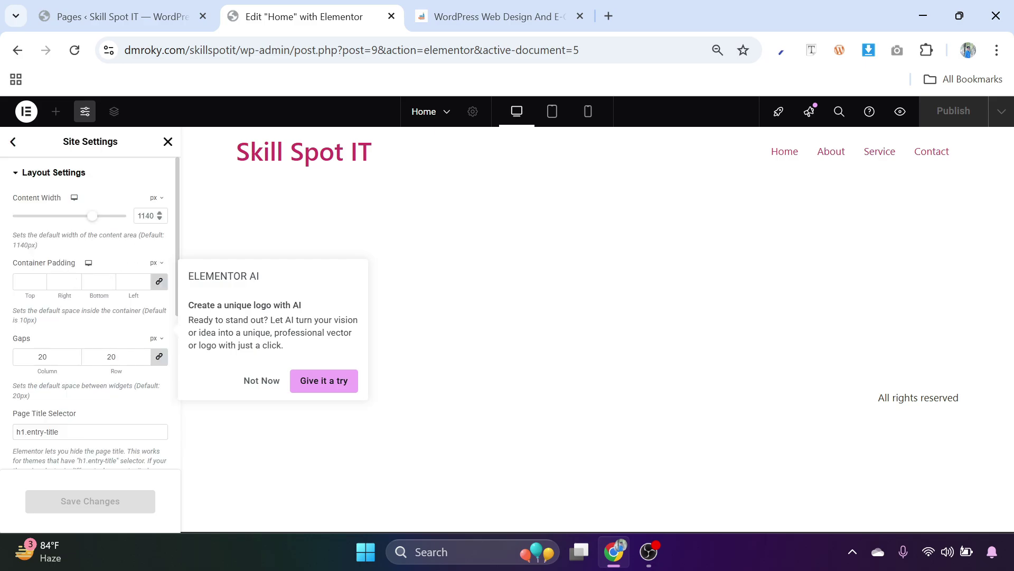
double_click(146, 216)
type("1200")
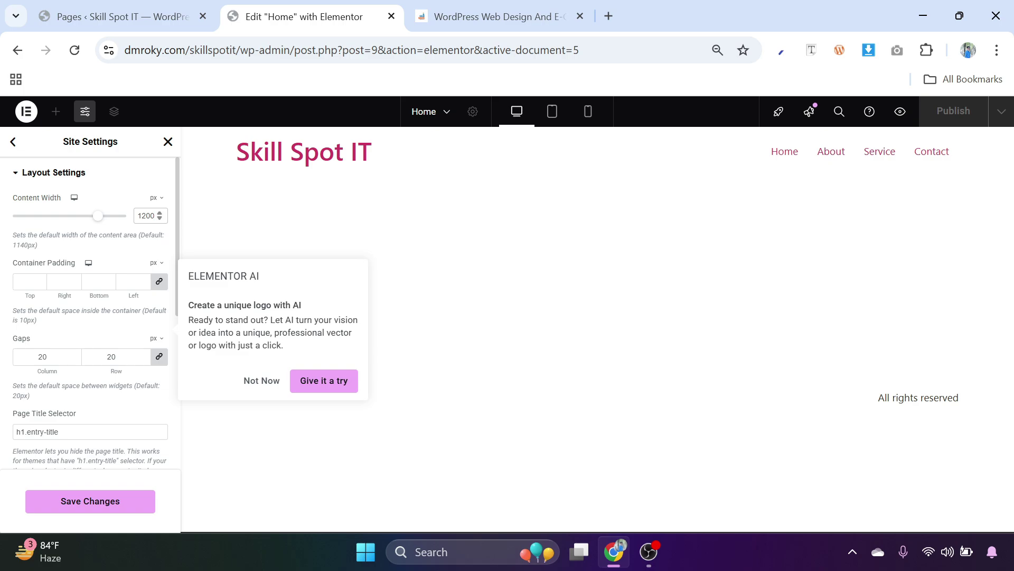
Set the default page layout to Elementor Full Width and save the layout settings.
double_click(43, 356)
key("Tab")
left_click(102, 399)
scroll(102, 398, "down", 3)
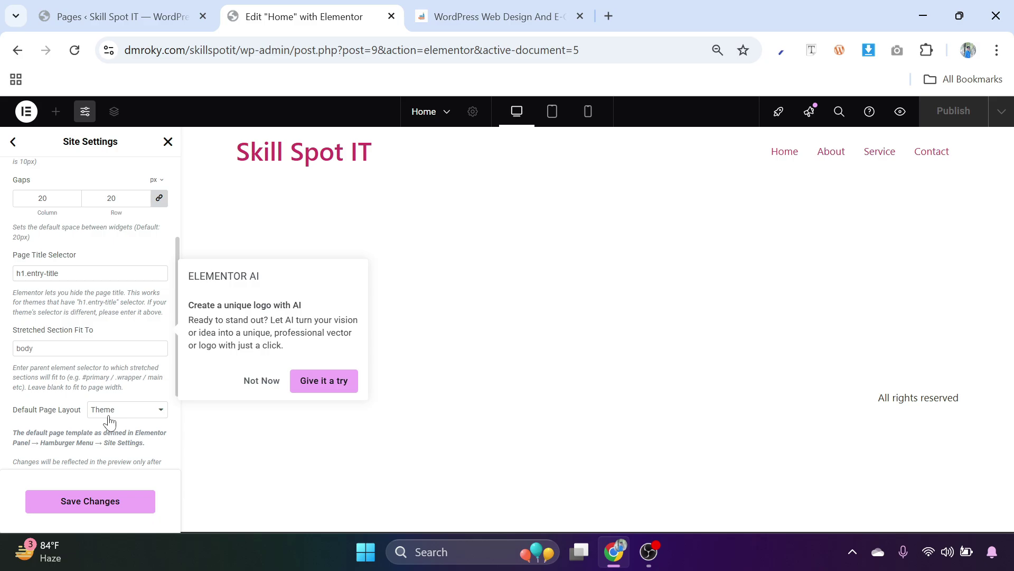
left_click(138, 415)
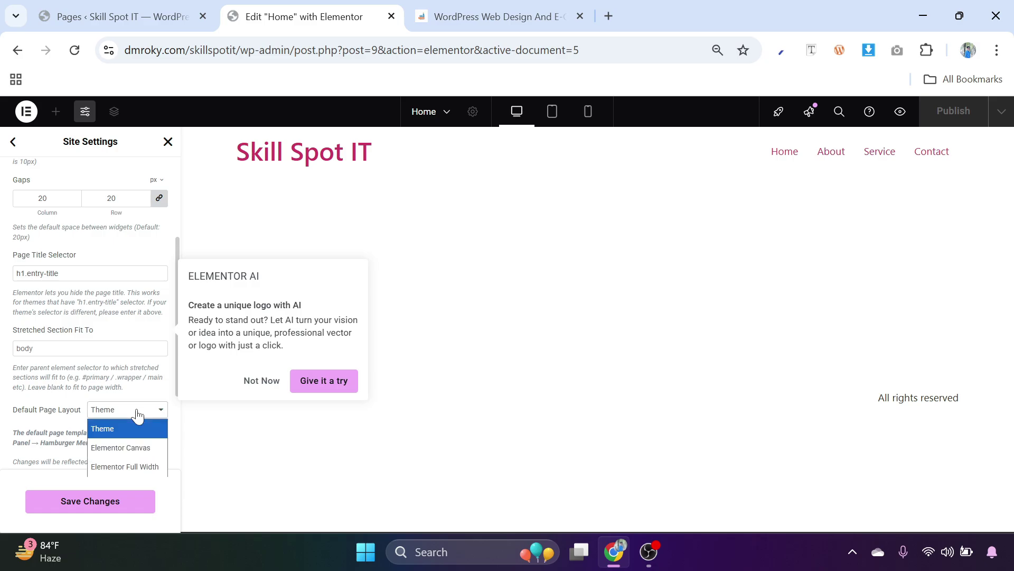
left_click(142, 470)
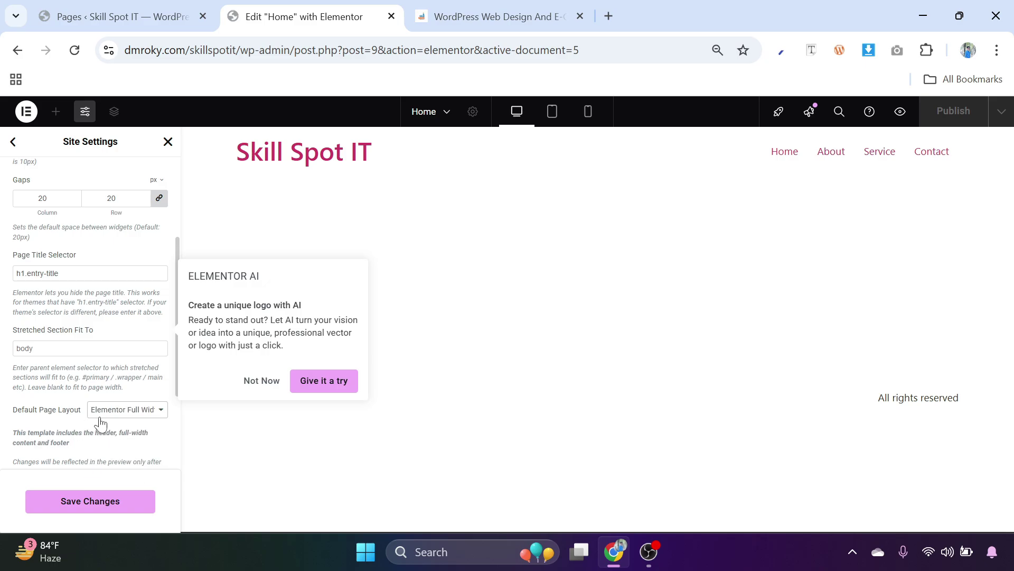
scroll(103, 421, "down", 3)
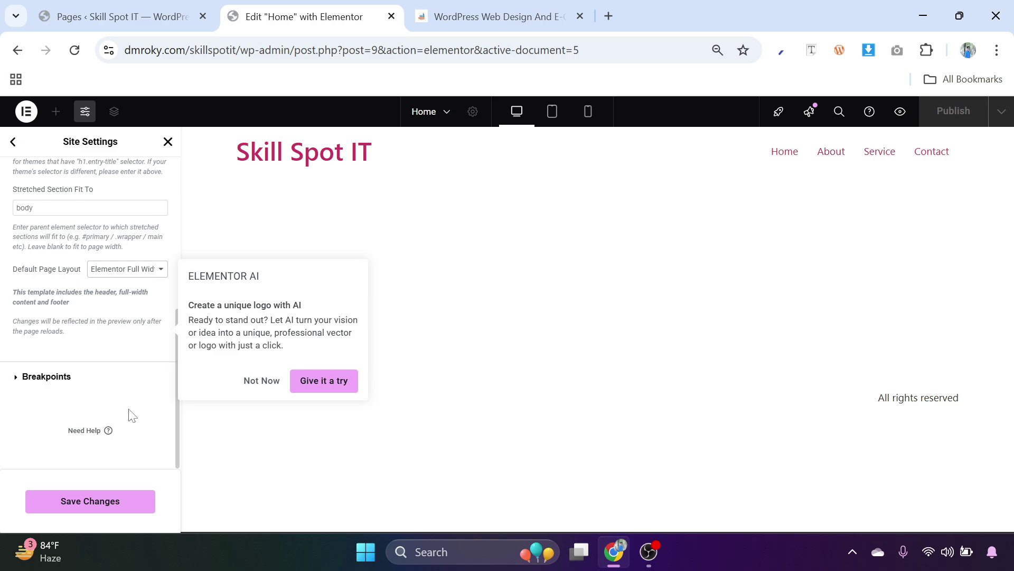
left_click(91, 503)
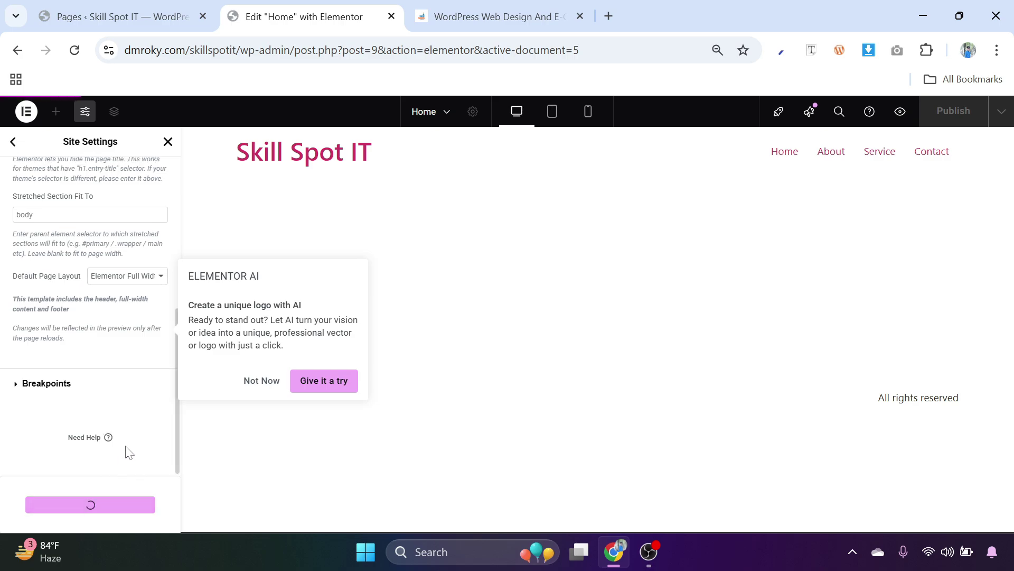
Add Widescreen to the site's active breakpoints.
left_click(46, 391)
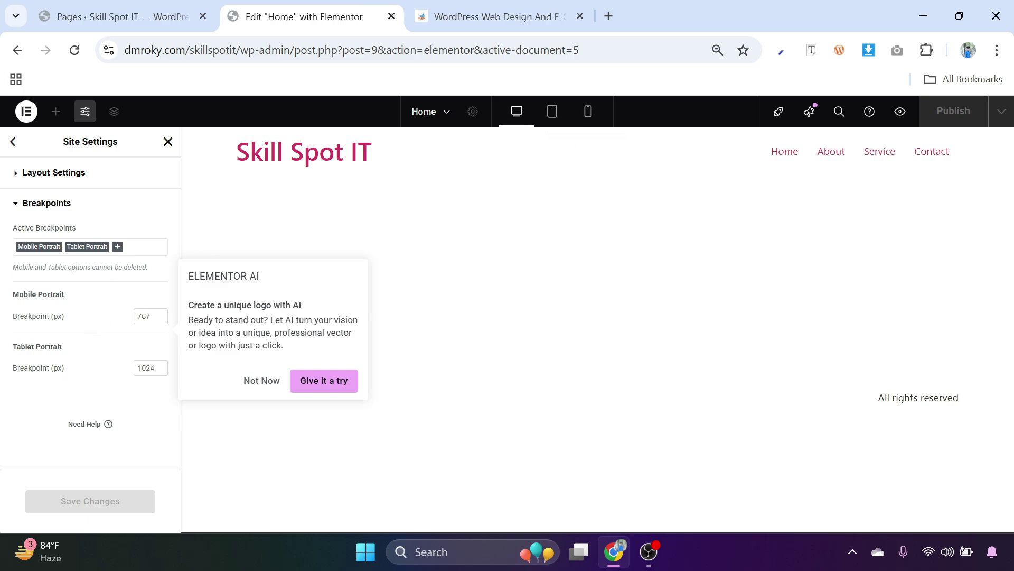
left_click(117, 247)
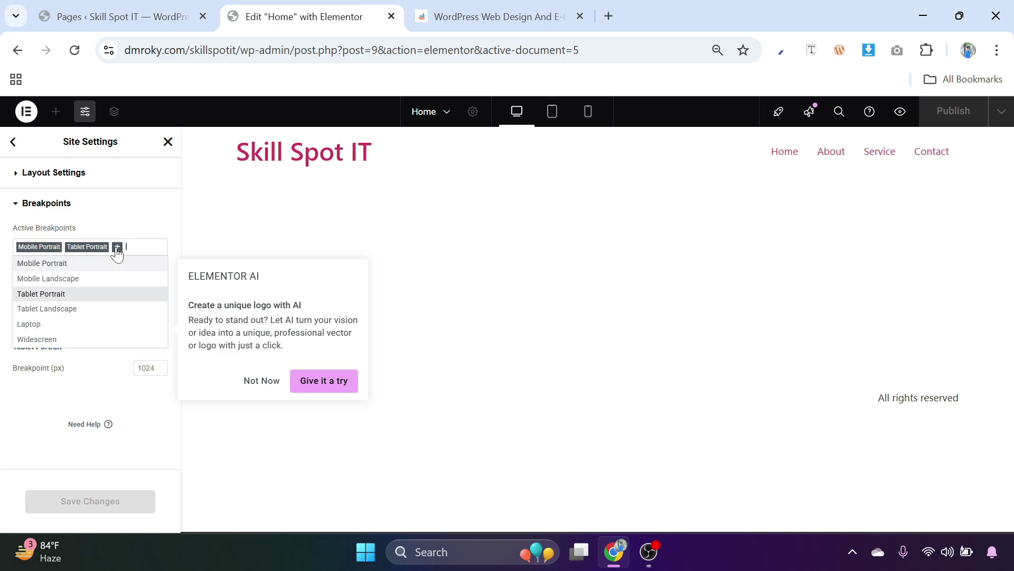
left_click(66, 340)
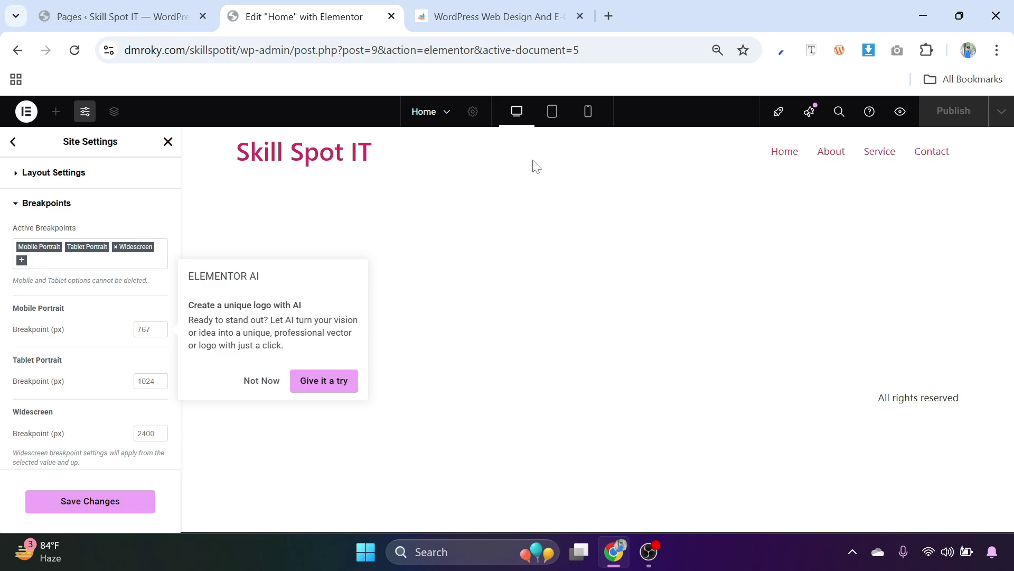
left_click(22, 263)
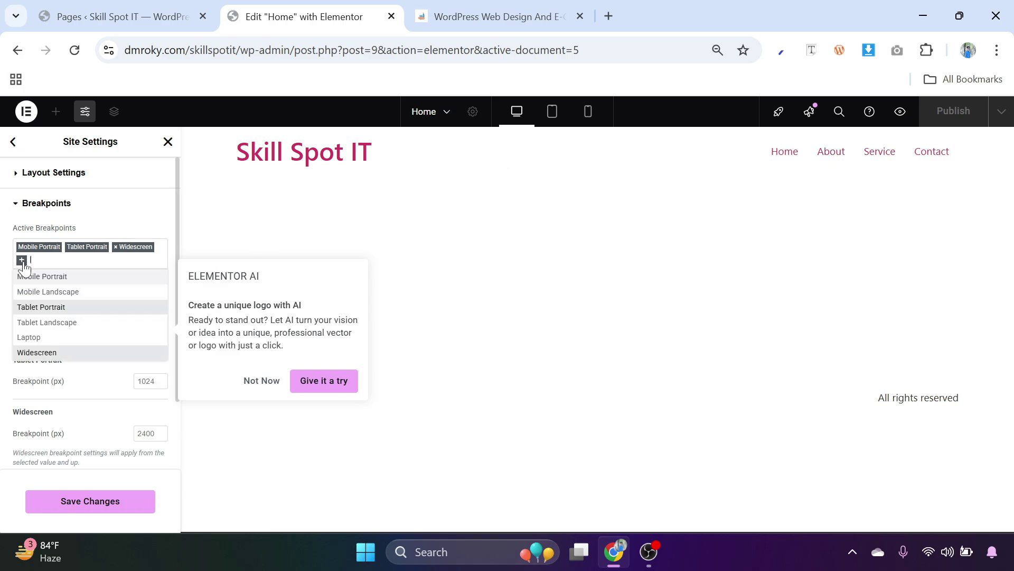
left_click(60, 323)
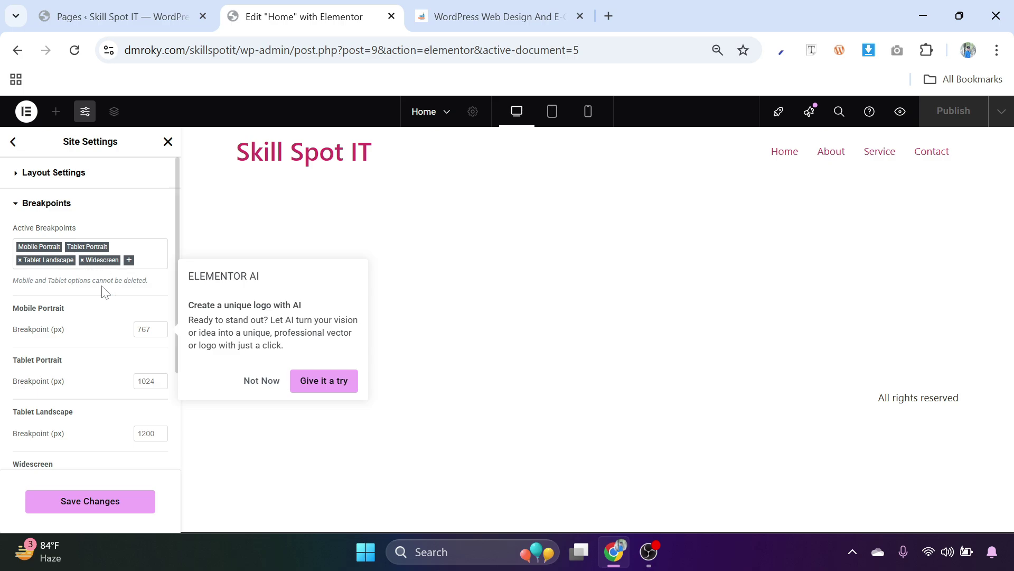
left_click(19, 260)
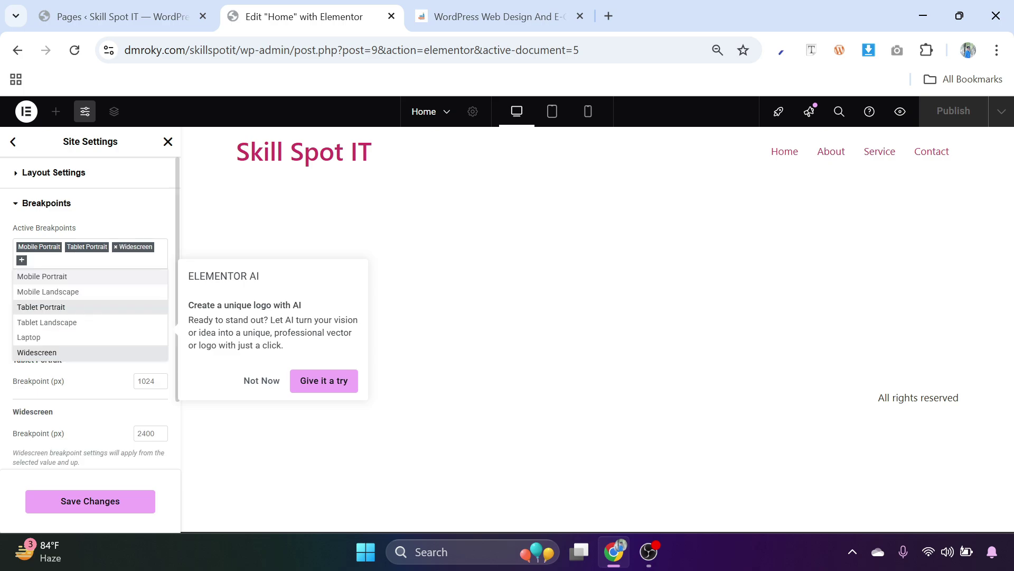
Remove Widescreen from the site's active breakpoints and save the change with the required editor reload.
left_click(116, 247)
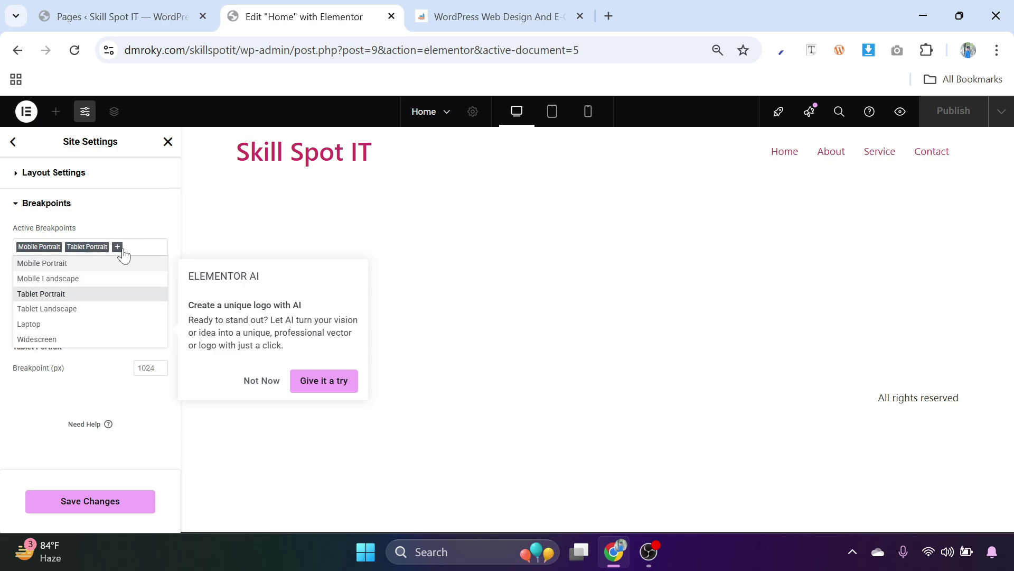
left_click(21, 407)
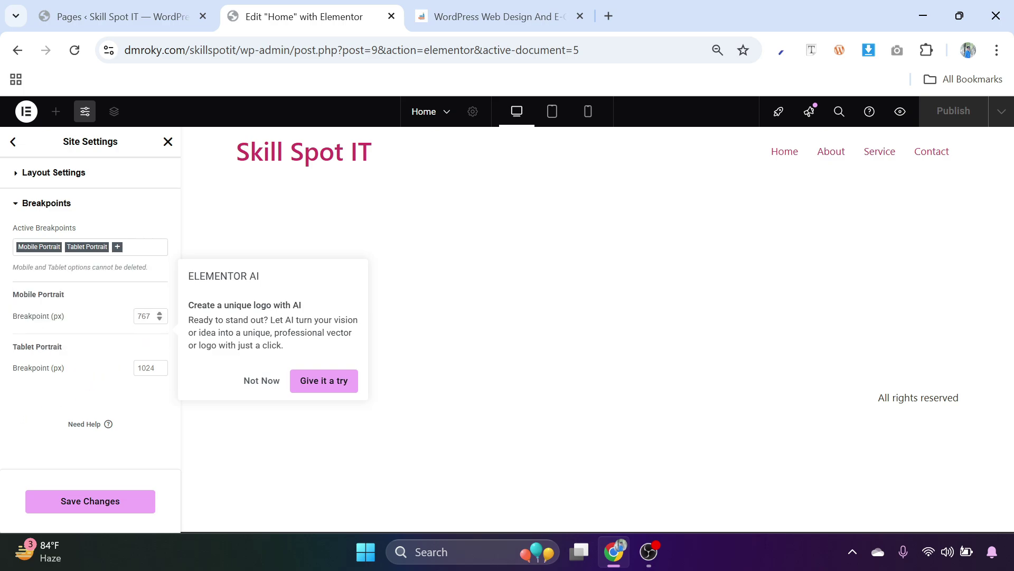
left_click(137, 316)
left_click(85, 504)
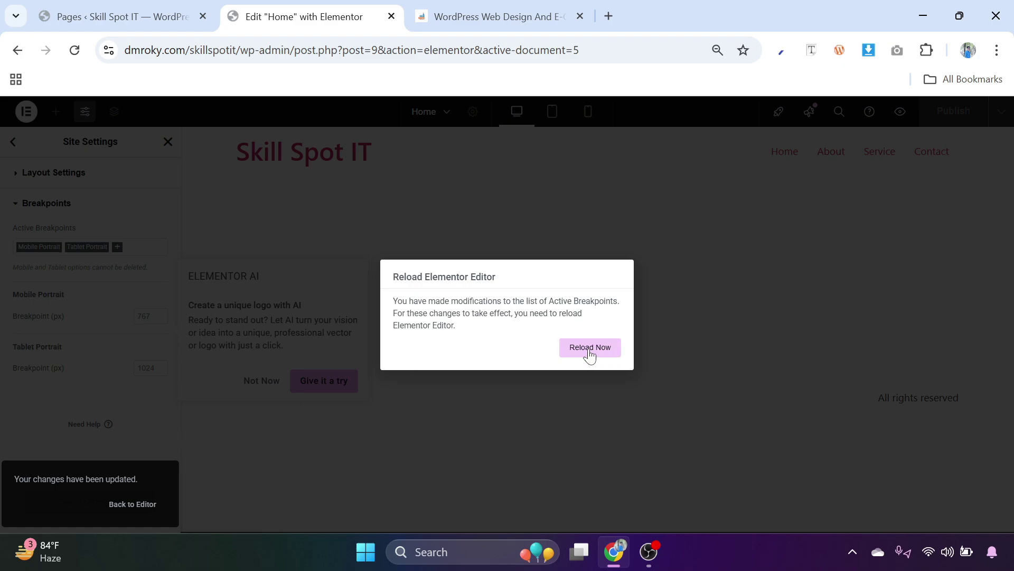
left_click(588, 352)
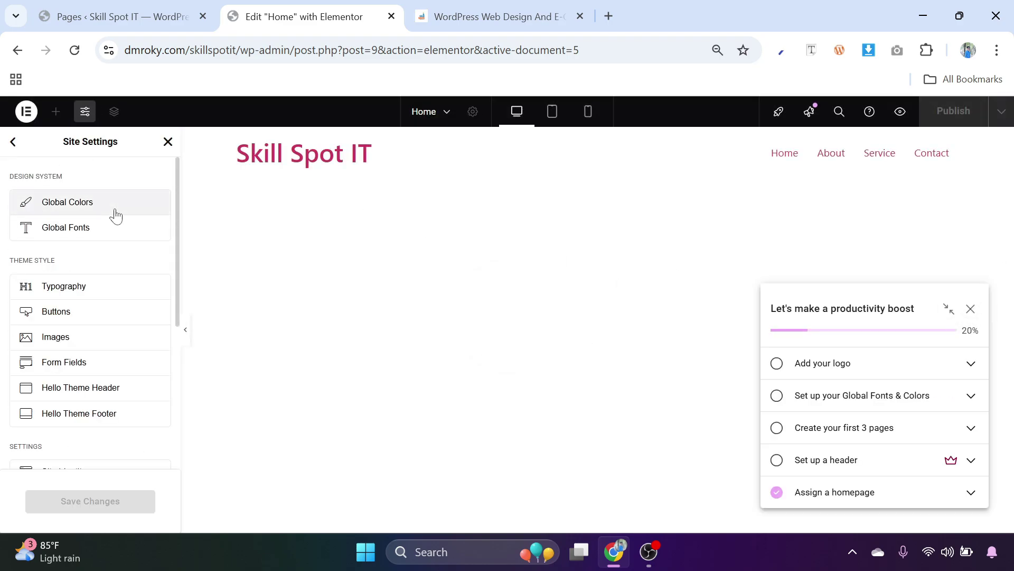
Exit the site settings to the Home page's widget editor and dismiss the productivity checklist.
left_click(168, 143)
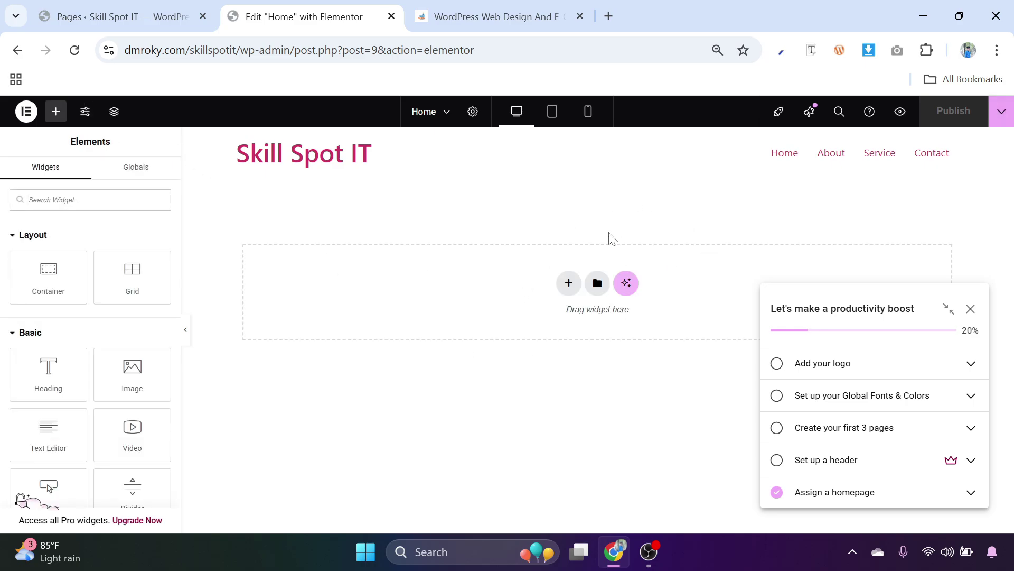
left_click(970, 309)
left_click(945, 222)
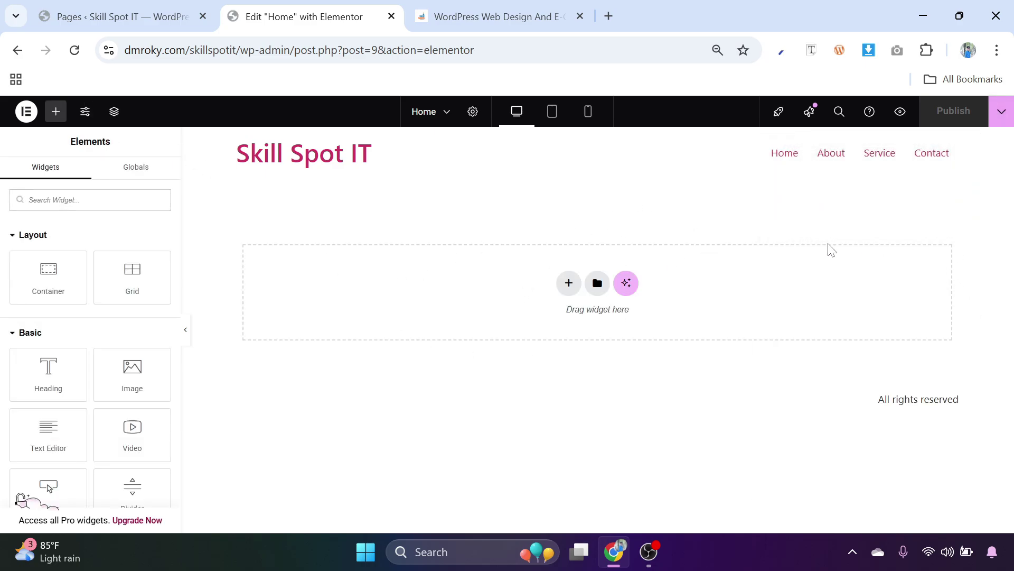